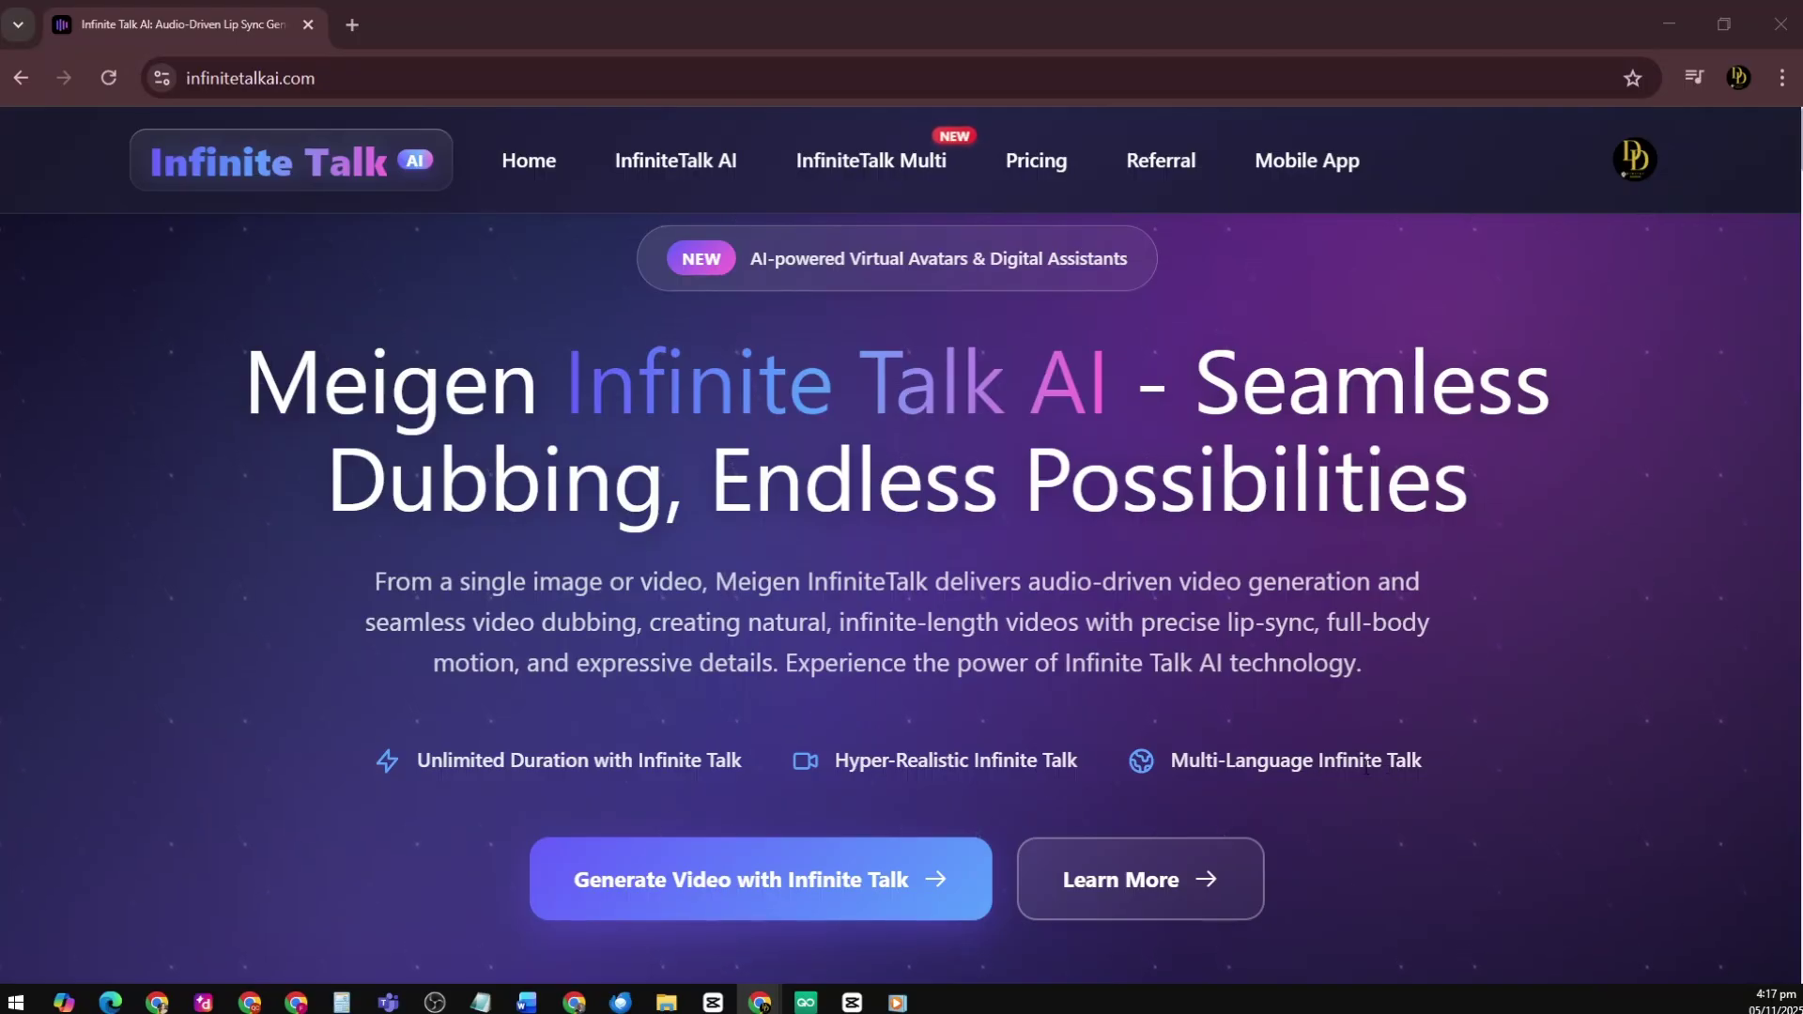
# Scroll through the home page's steps, use cases and features sections
pyautogui.scroll(-5, 1350, 762)
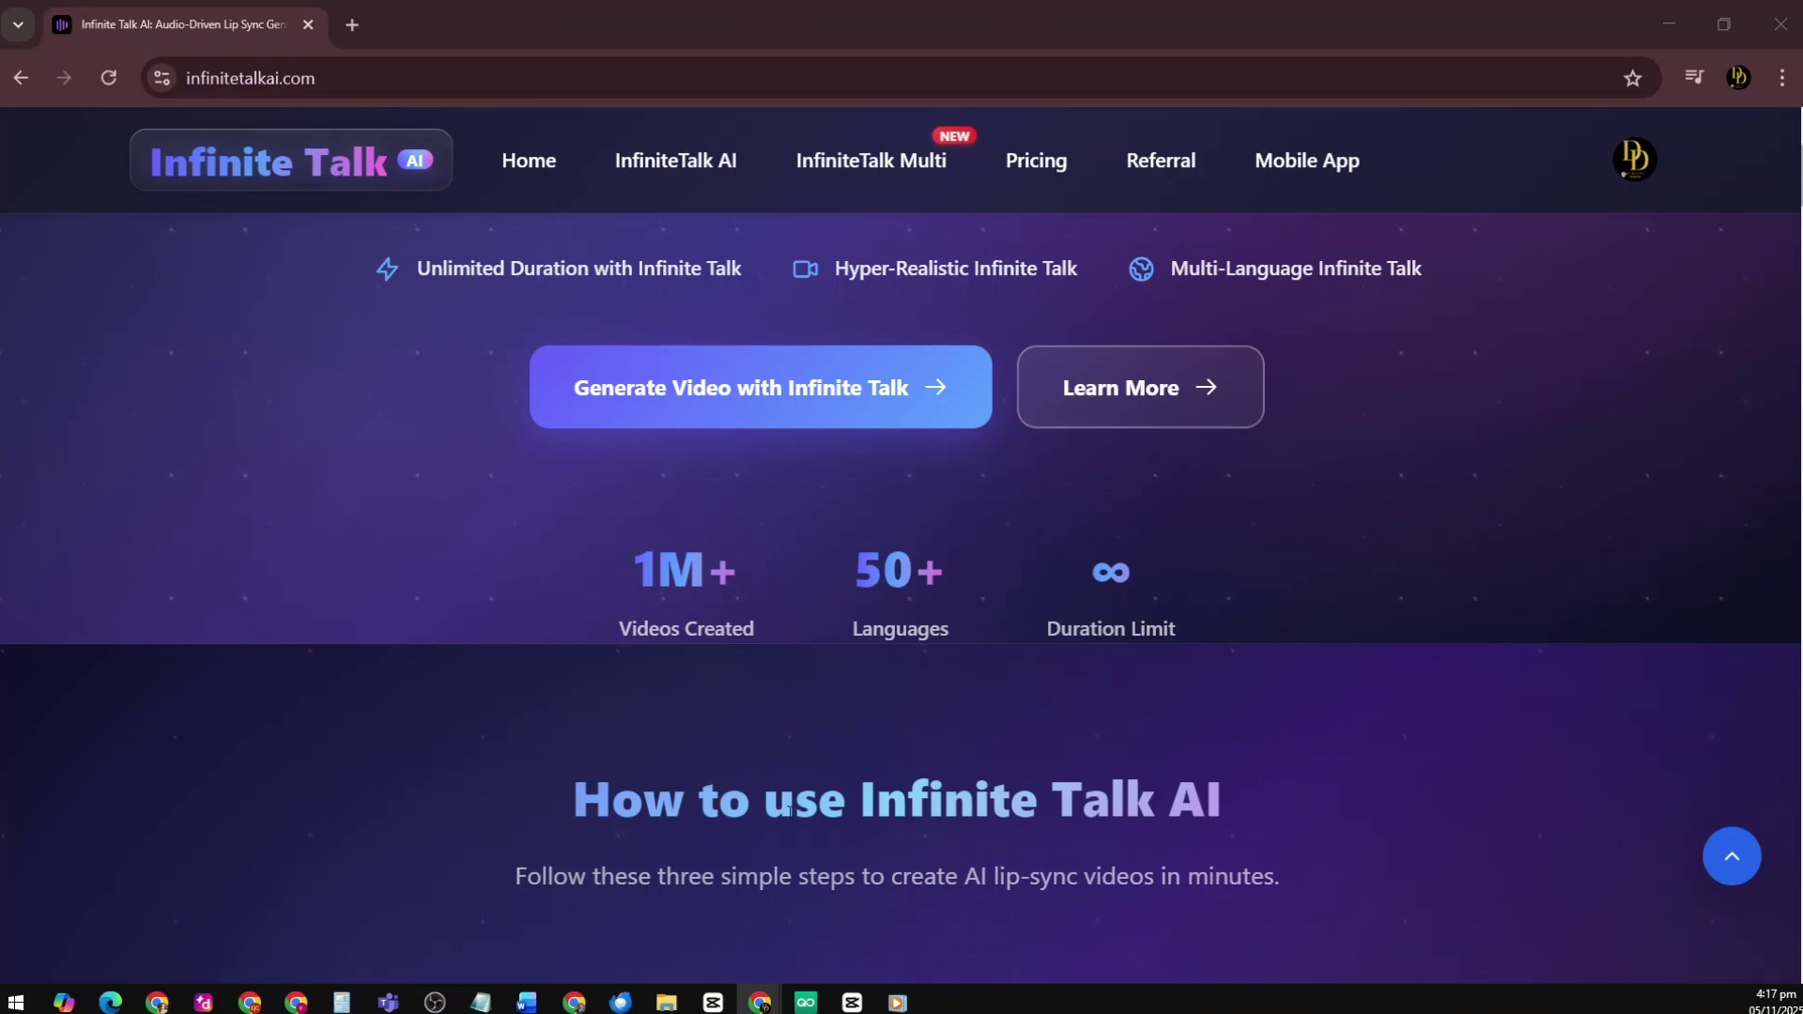
pyautogui.scroll(-6, 636, 745)
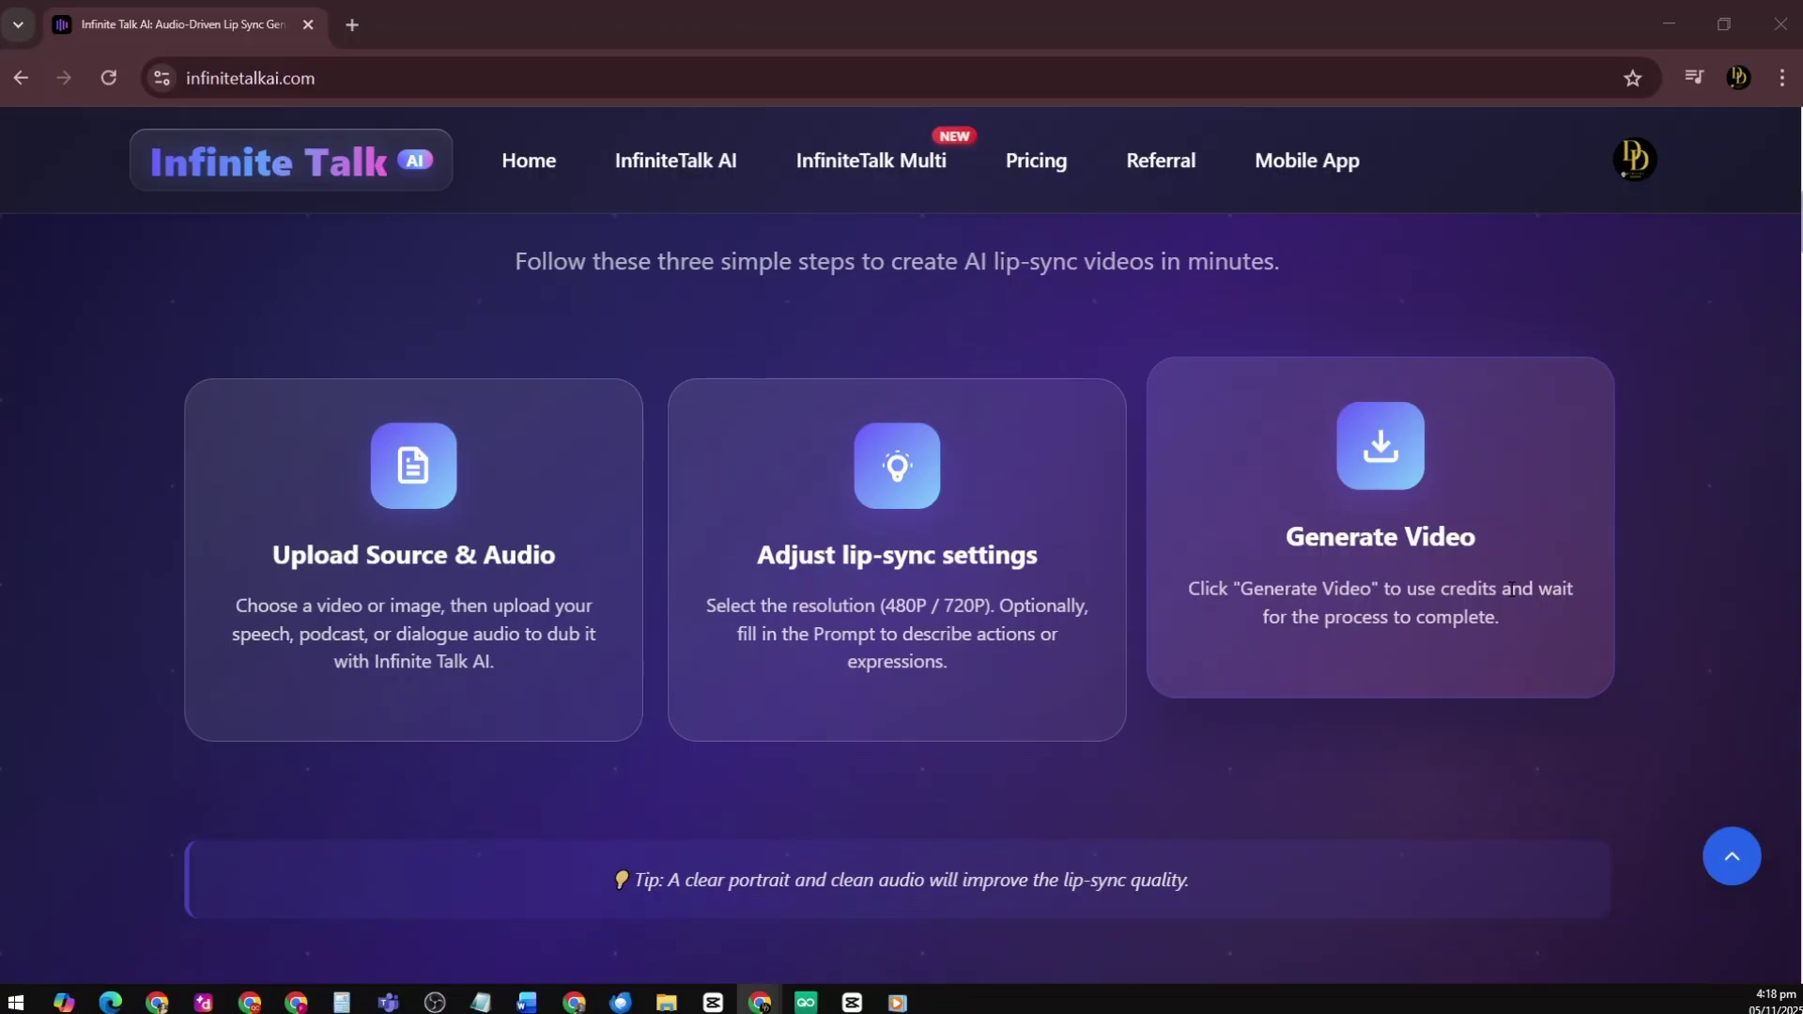
pyautogui.scroll(-8, 1506, 588)
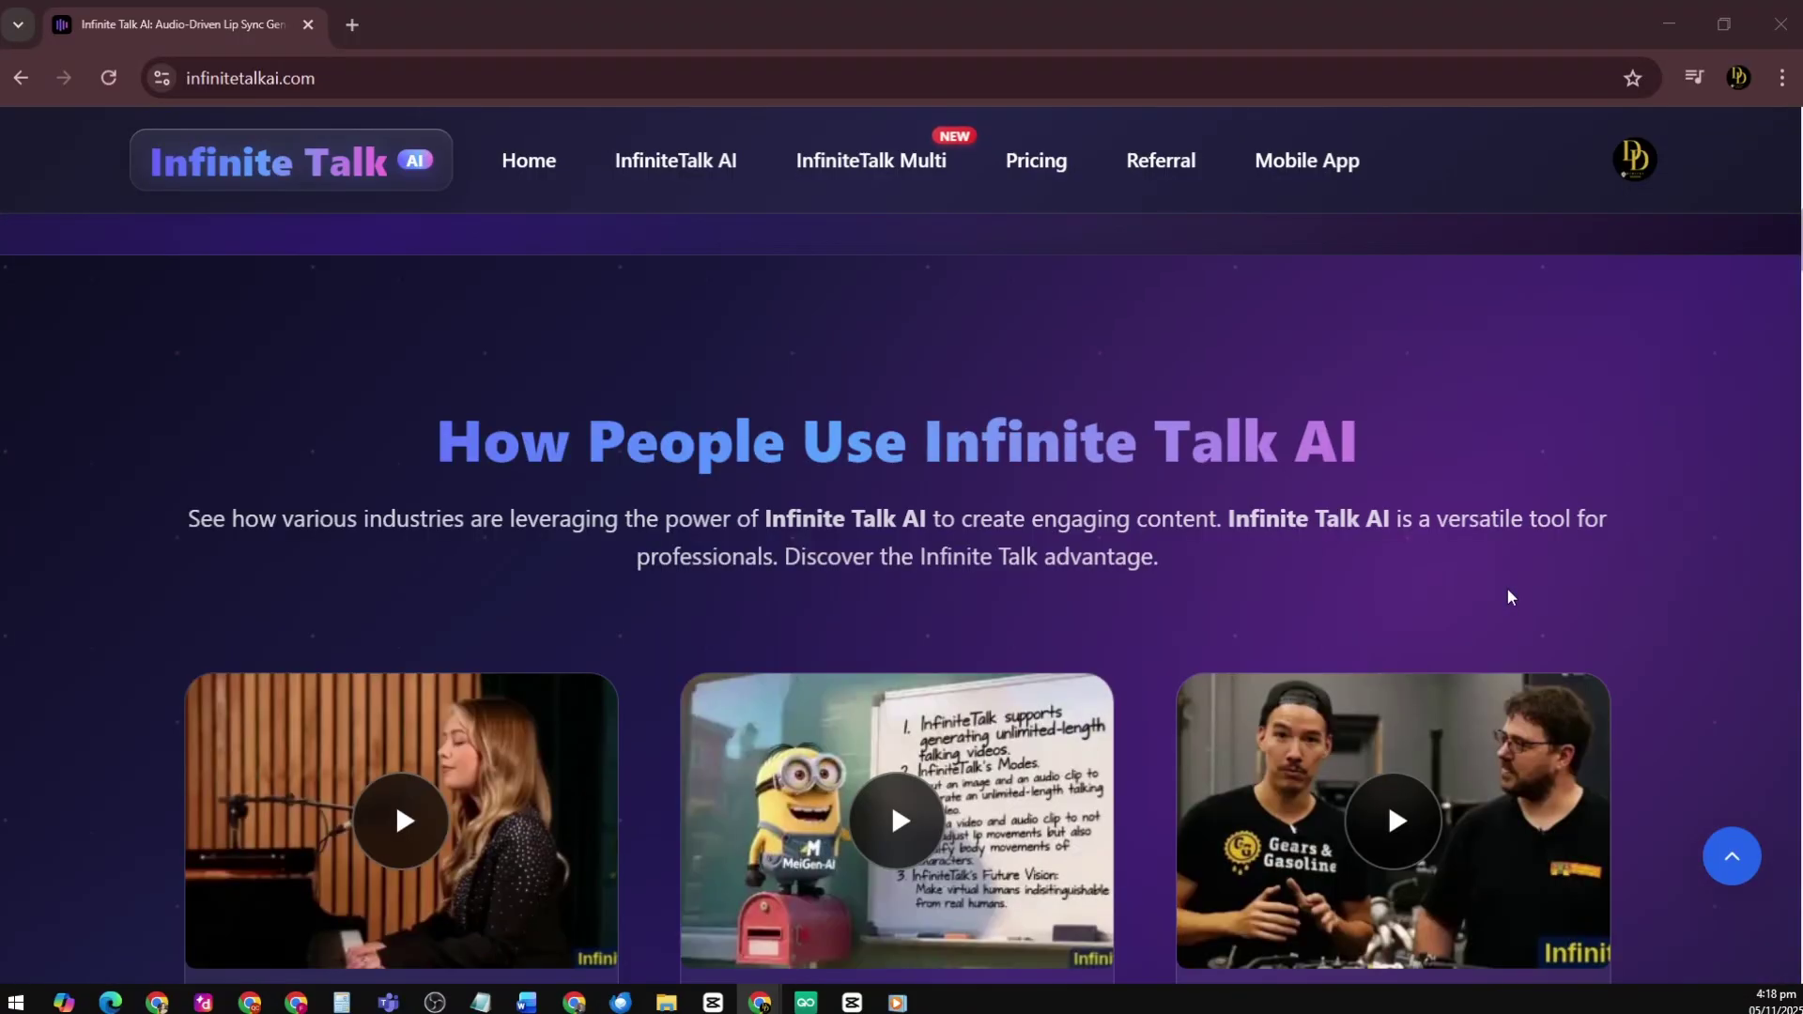
pyautogui.scroll(-3, 1506, 587)
pyautogui.scroll(-1, 1507, 589)
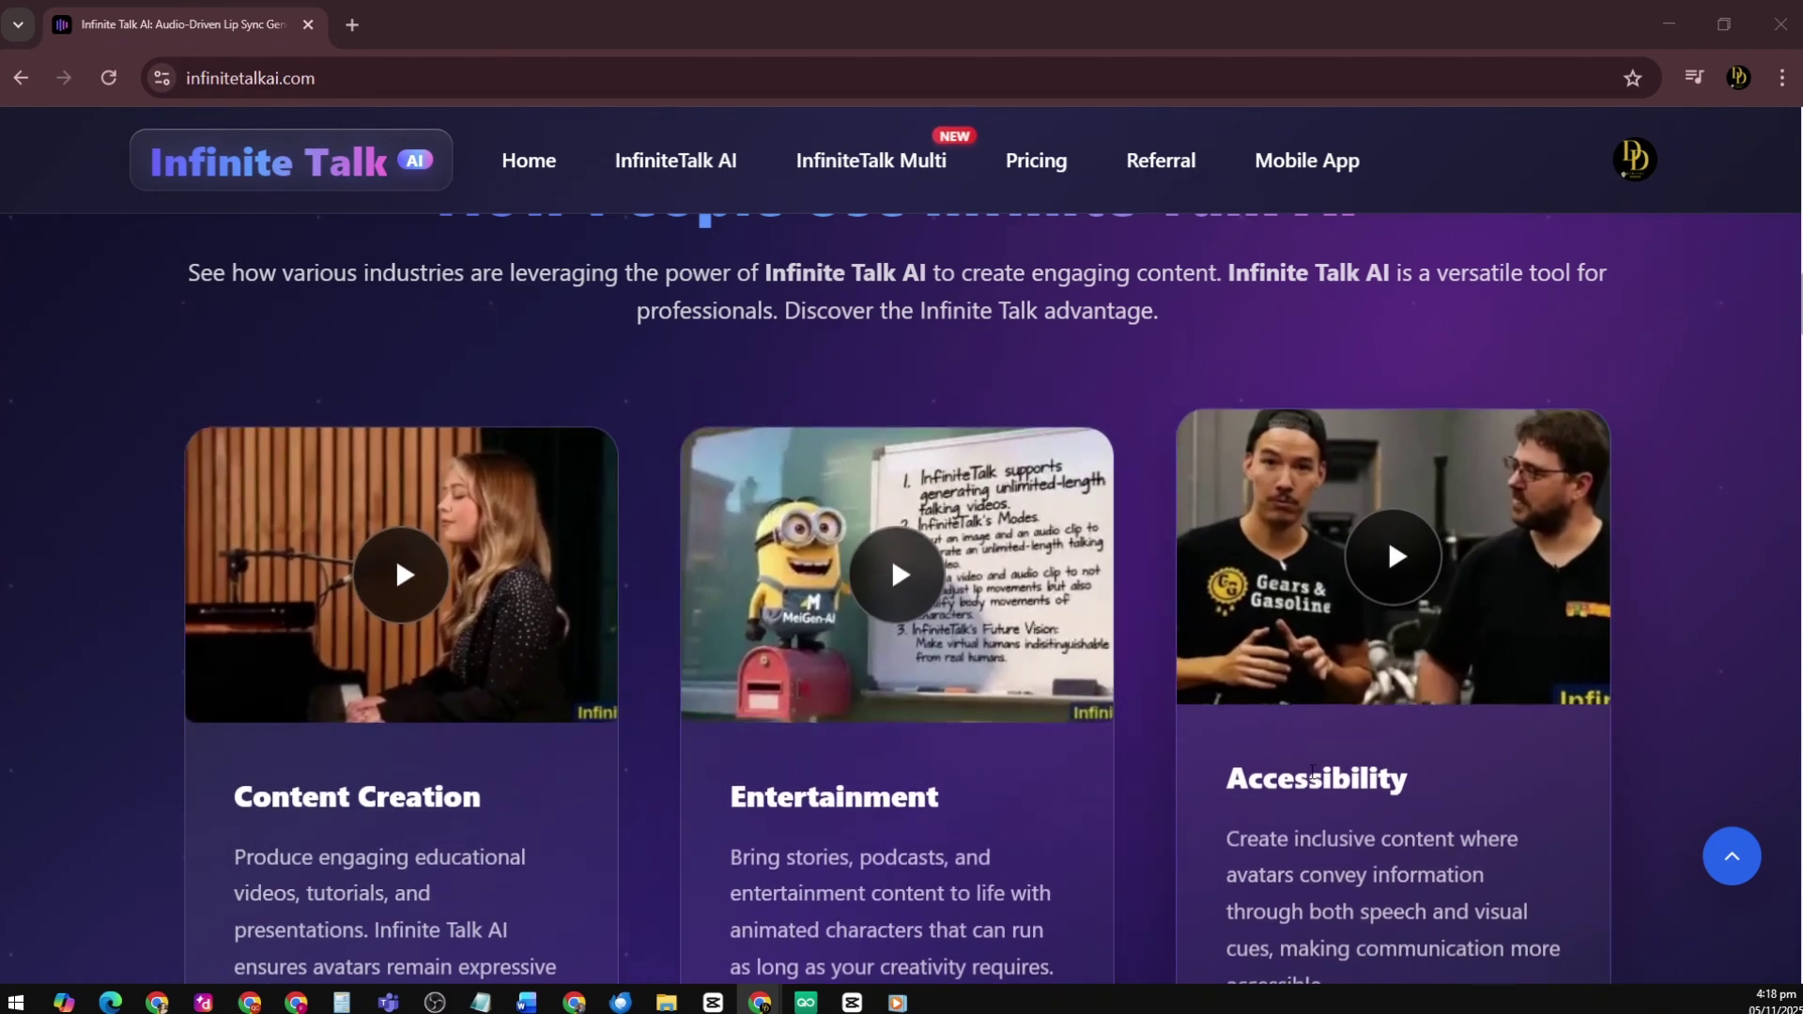
pyautogui.scroll(-9, 1357, 818)
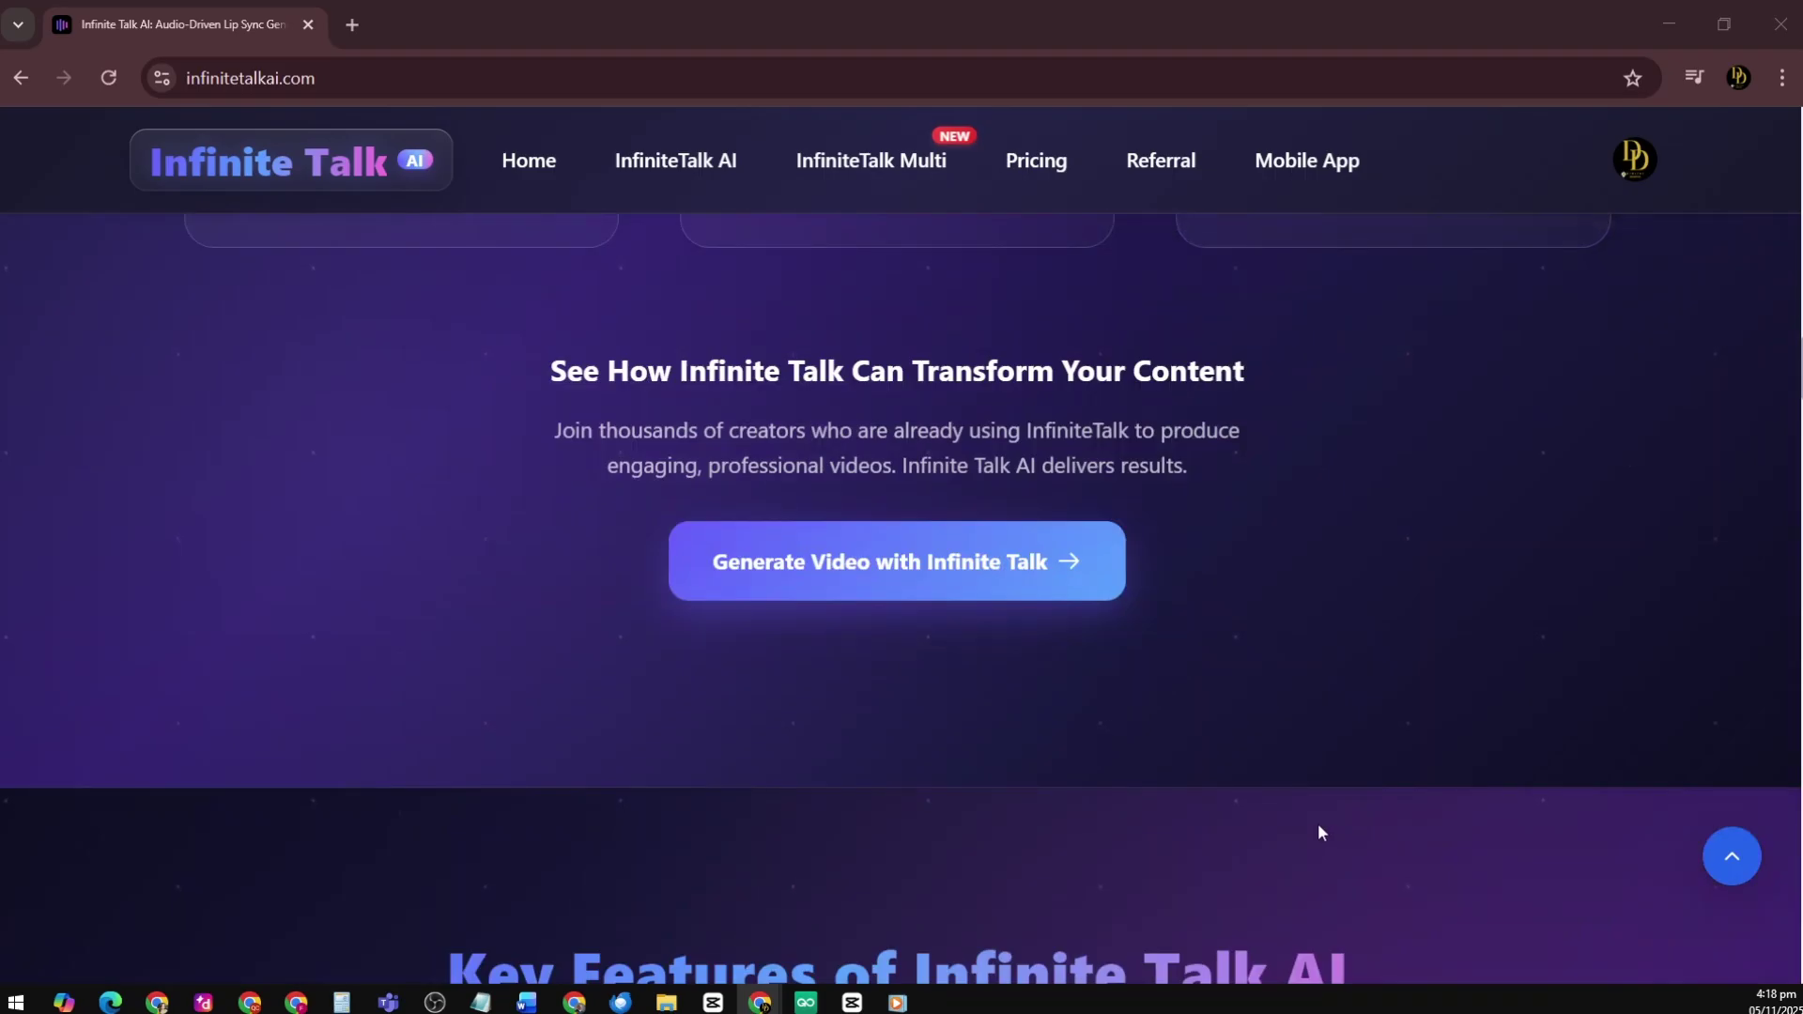
pyautogui.scroll(-8, 1316, 823)
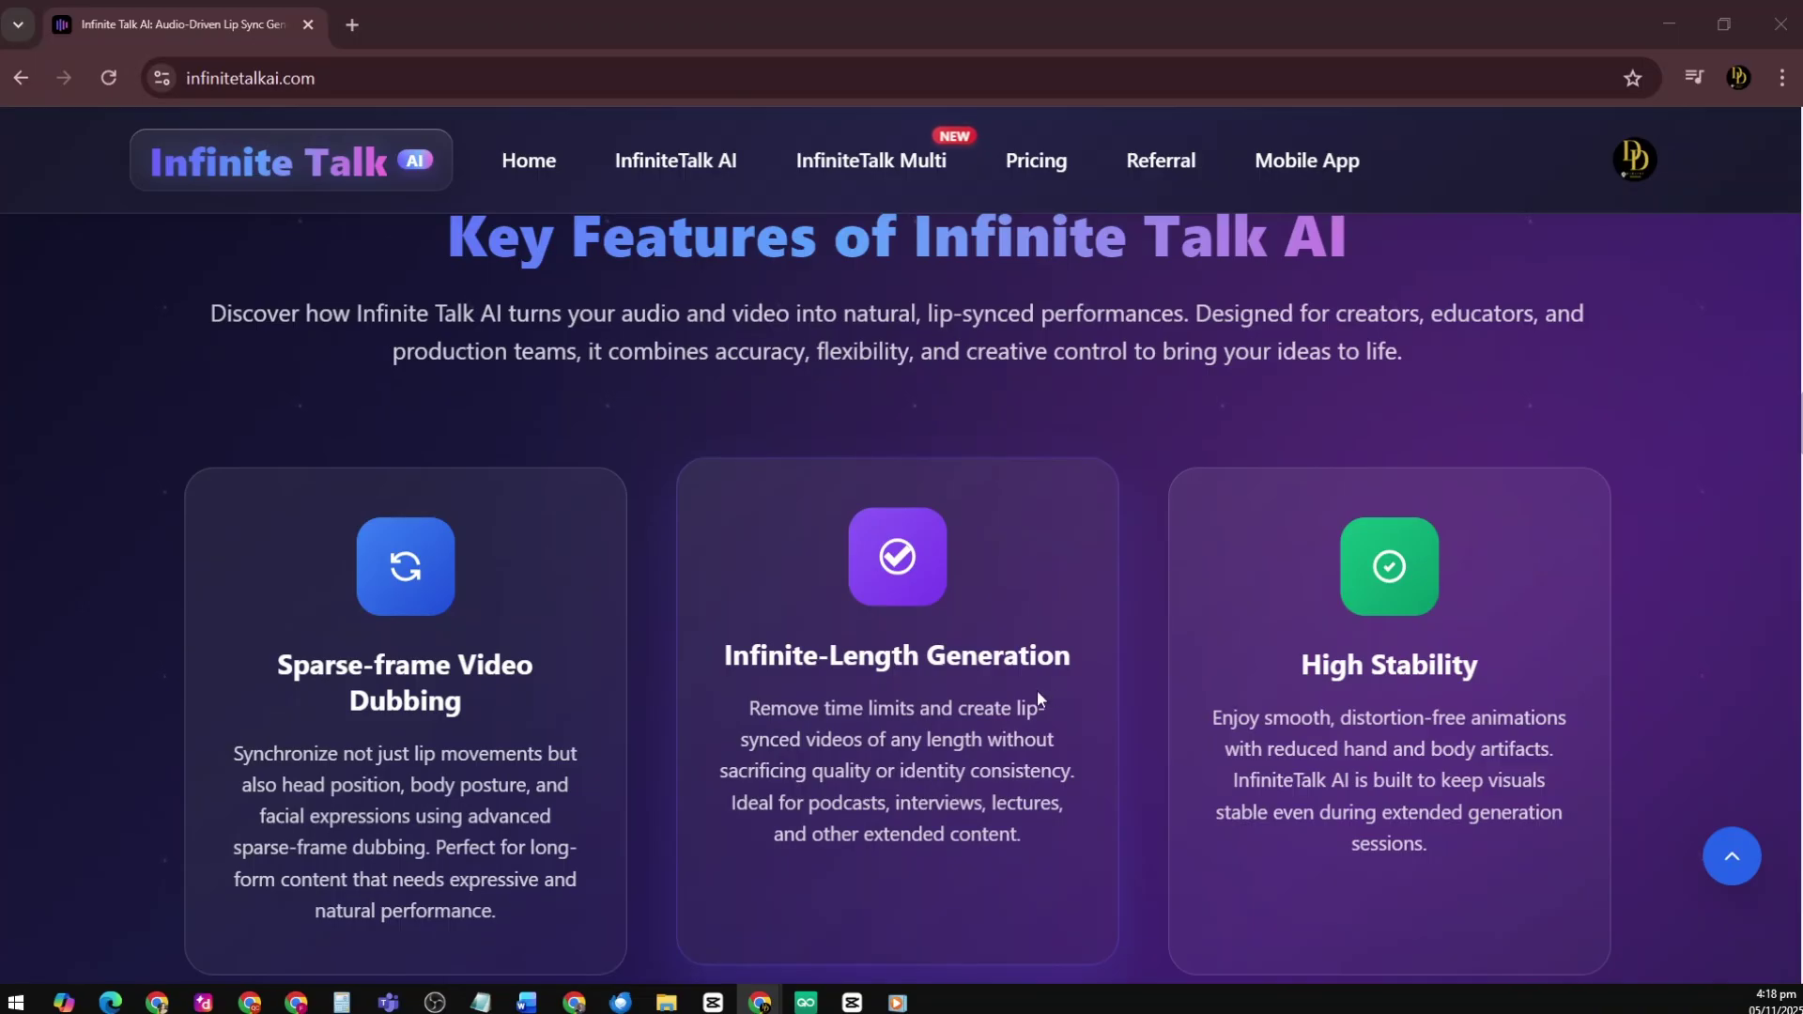
pyautogui.scroll(-5, 1432, 704)
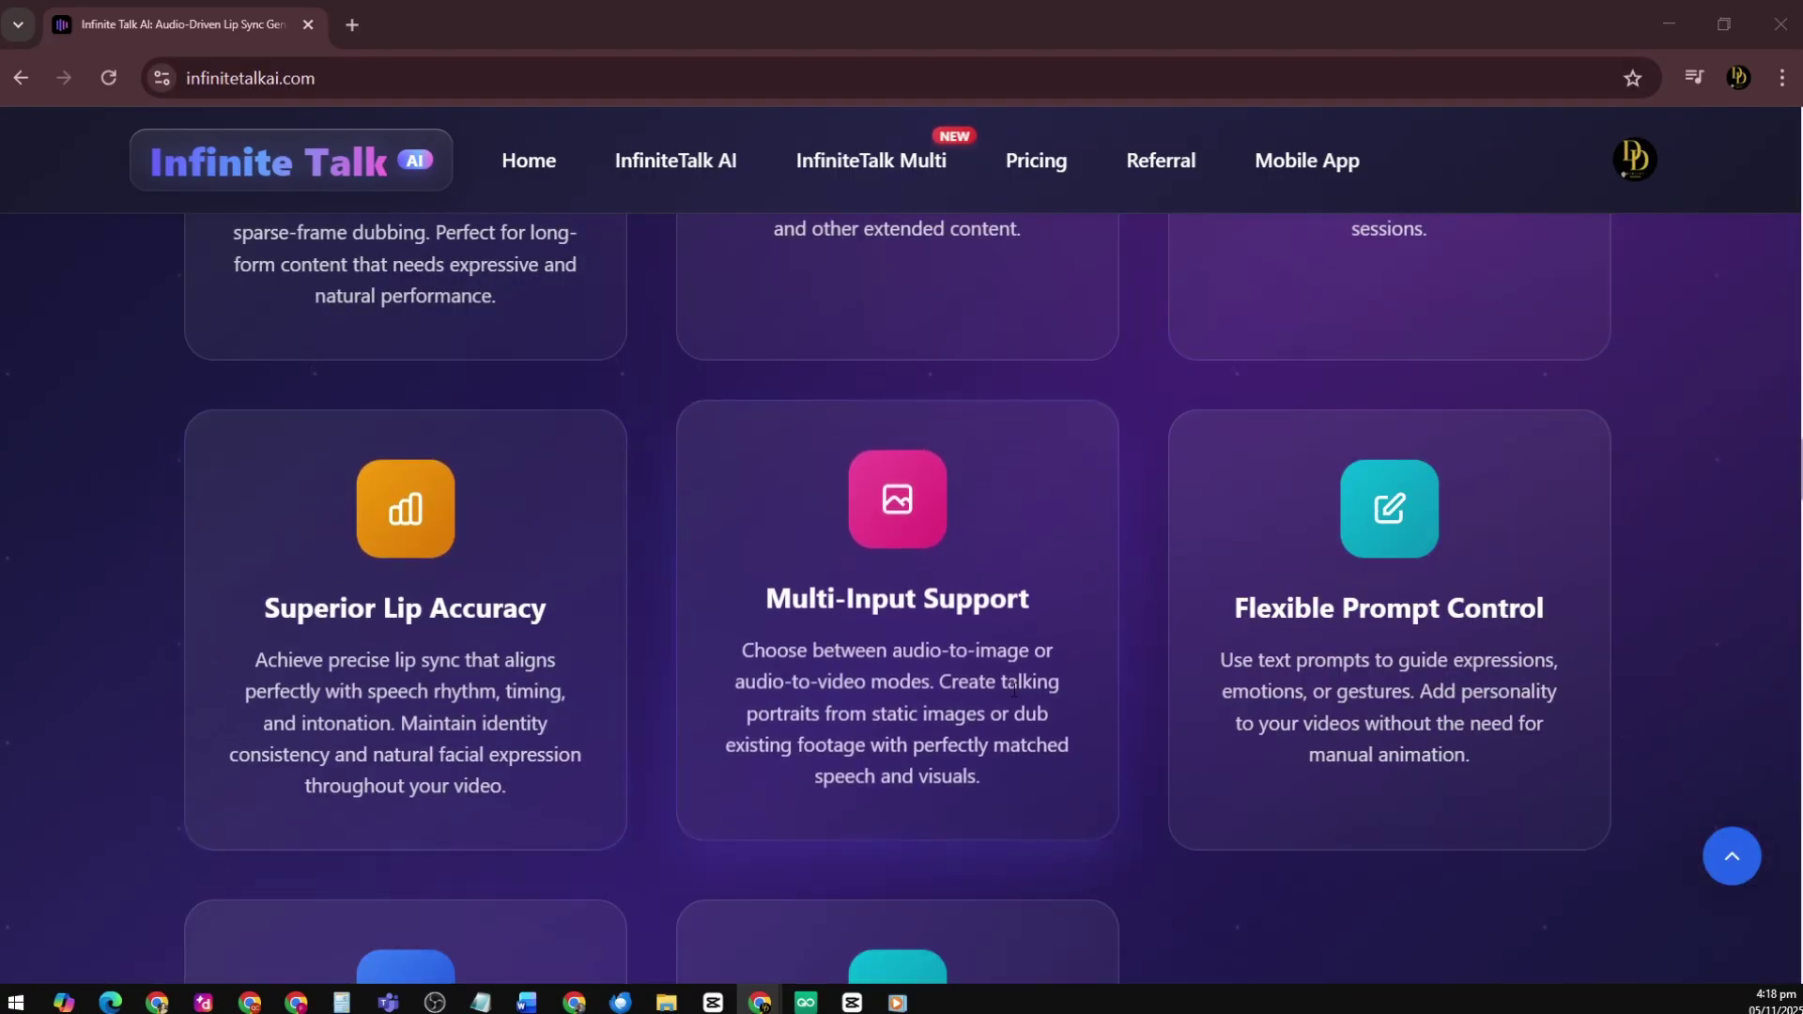
pyautogui.scroll(-4, 660, 641)
pyautogui.scroll(1, 1069, 340)
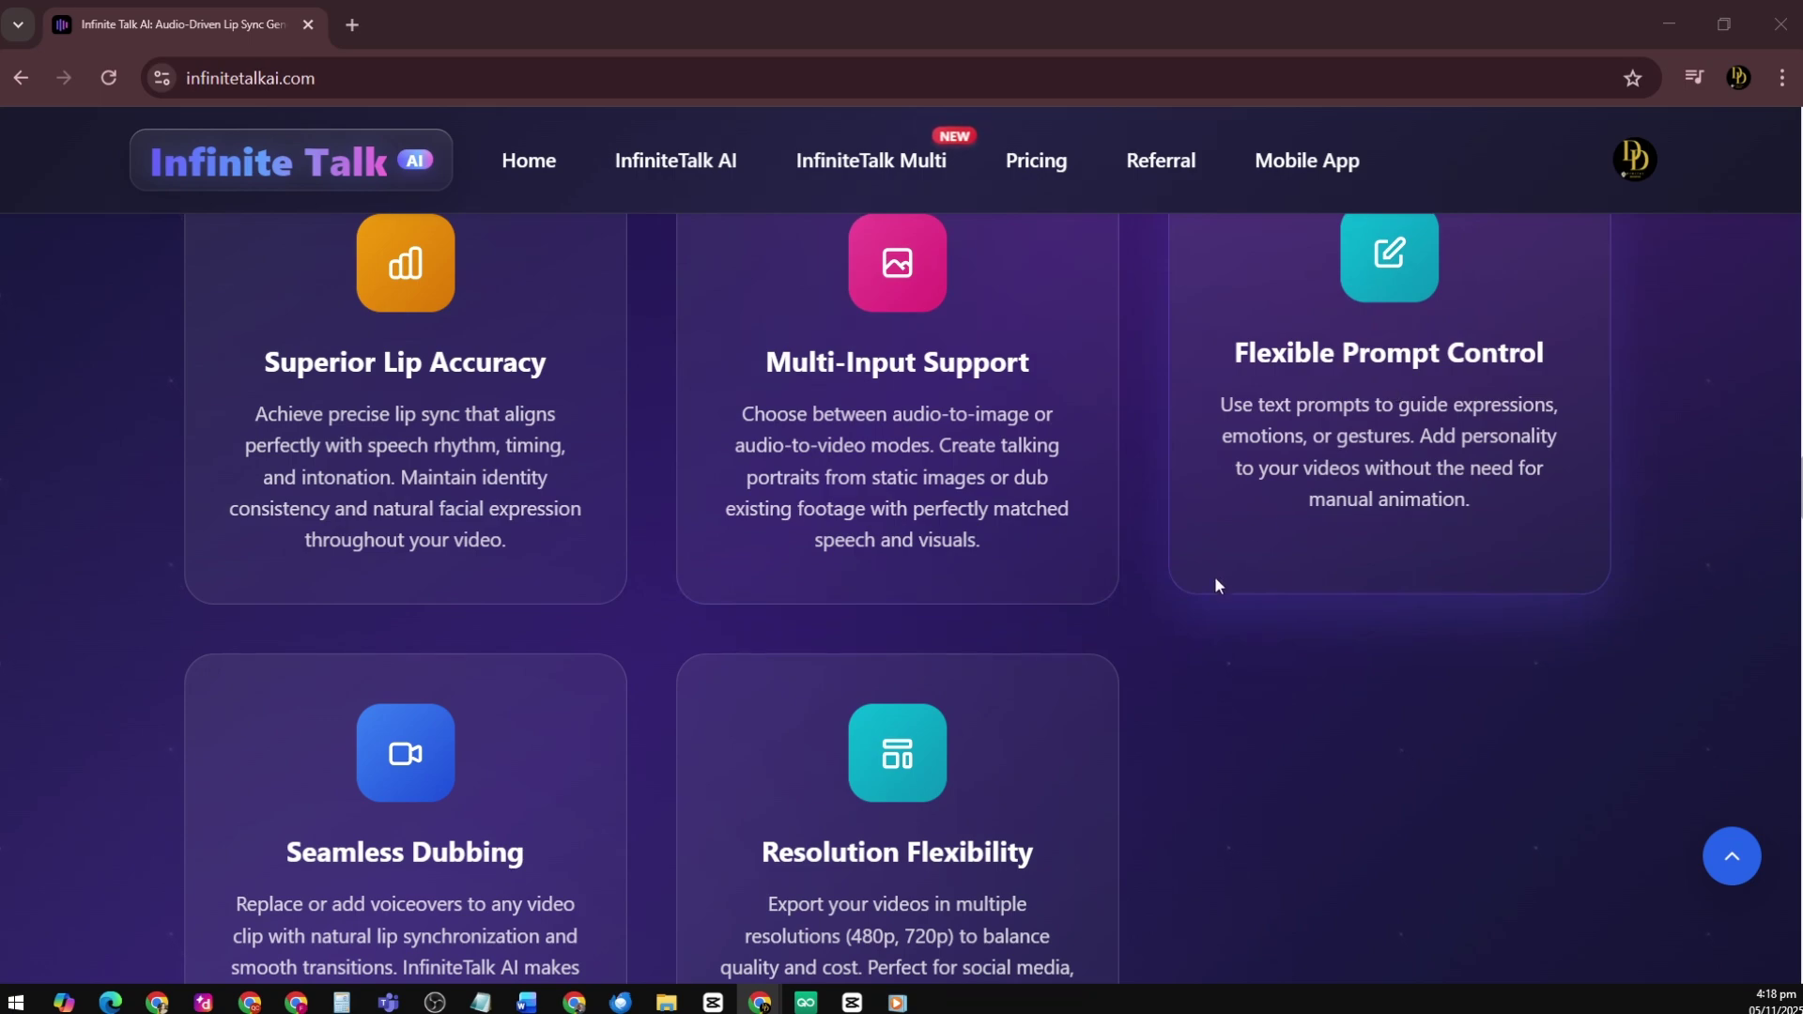
pyautogui.scroll(-20, 1151, 615)
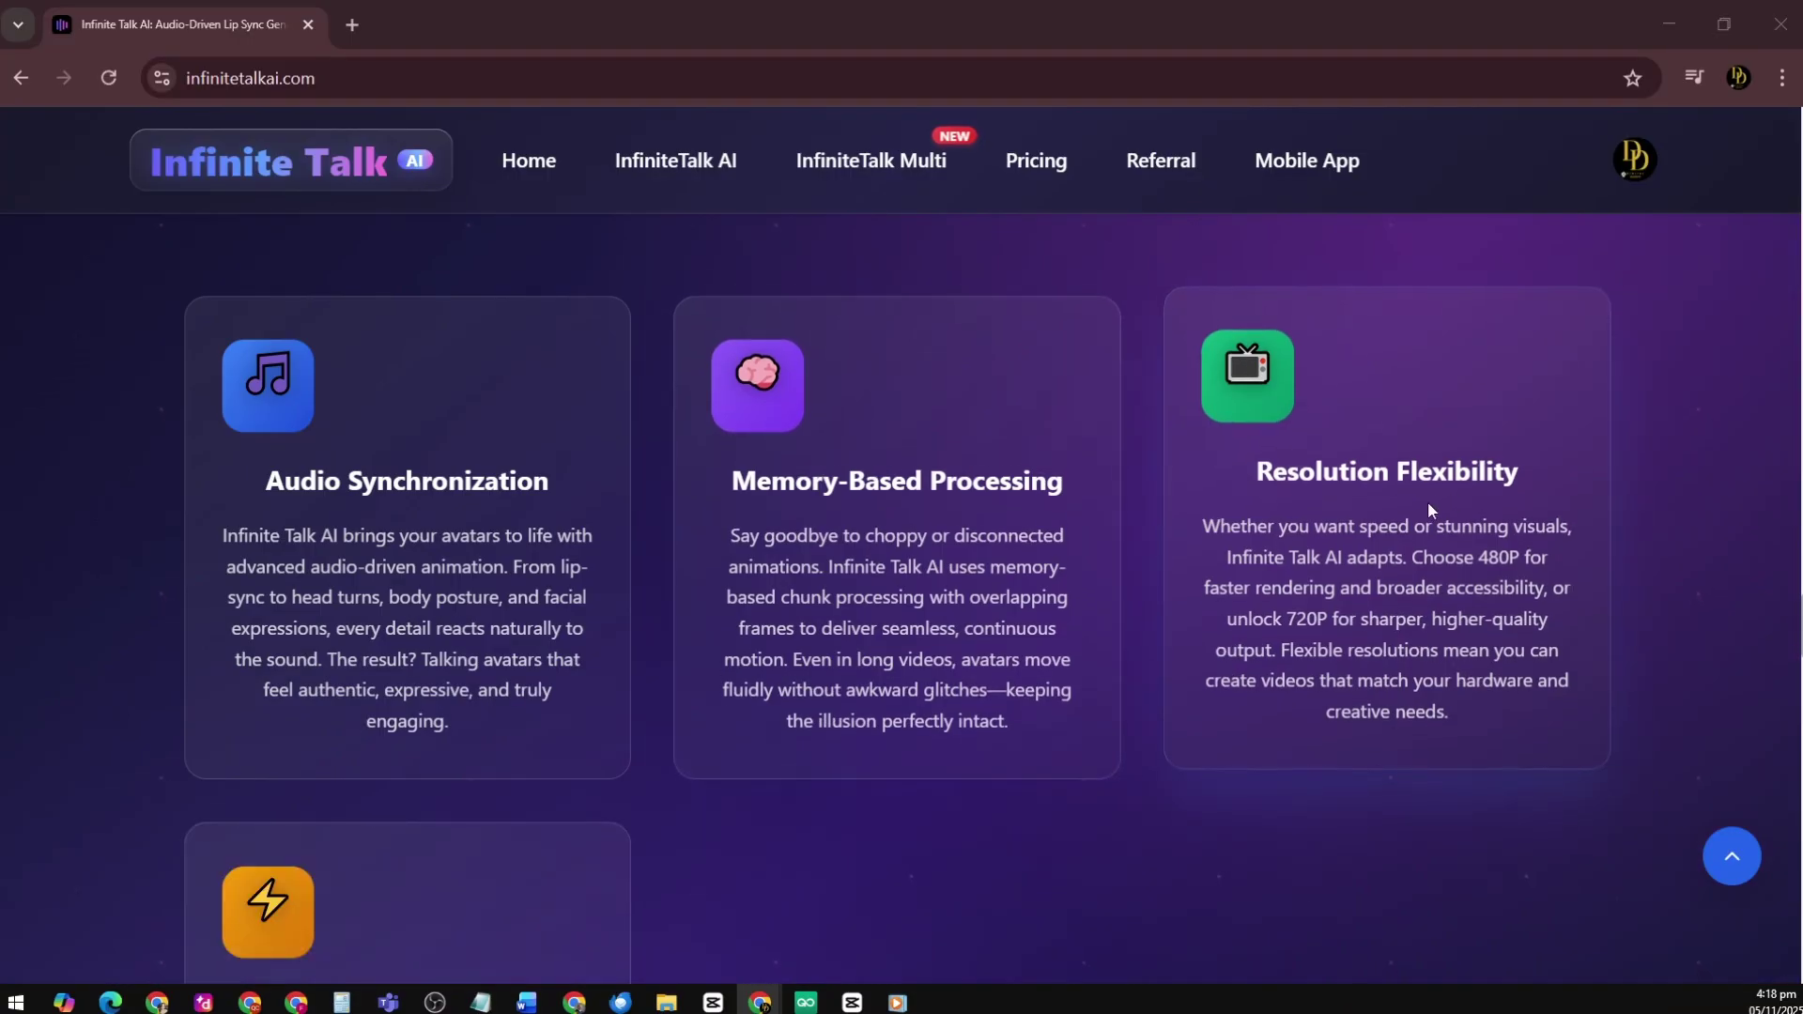
pyautogui.scroll(-5, 668, 655)
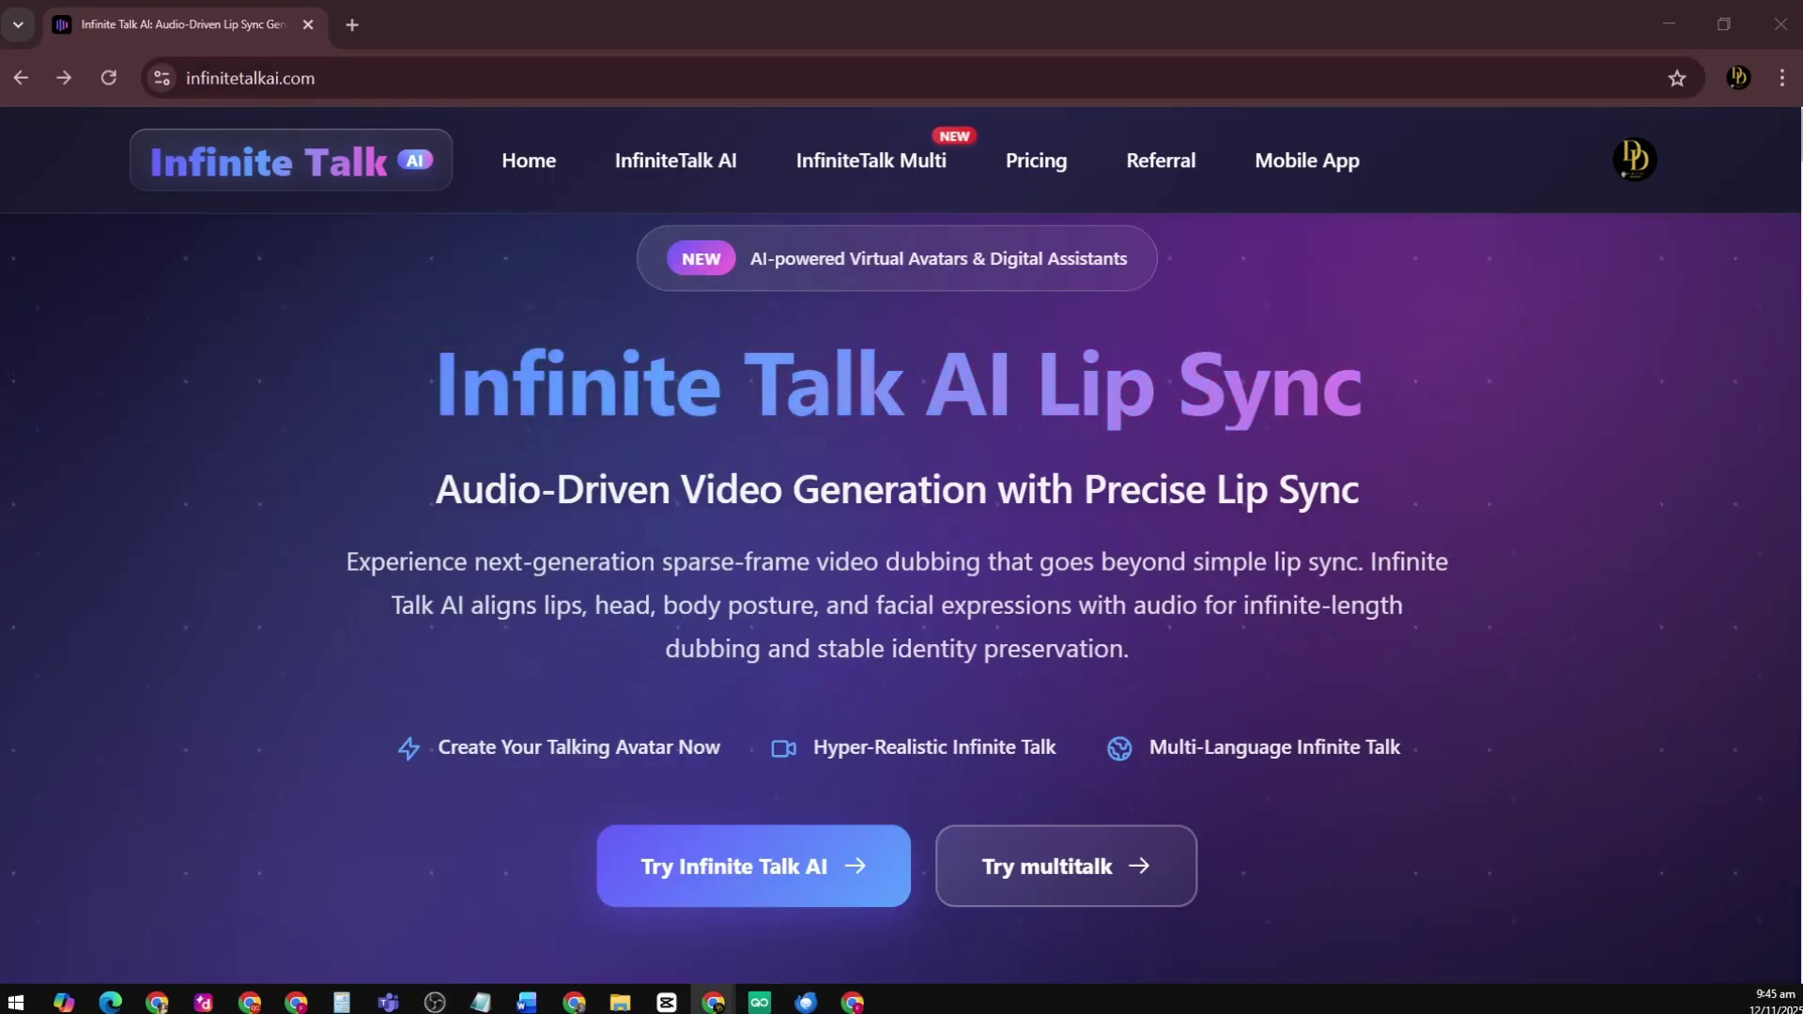
# Open the lip-sync generator and upload Singing.png from the SINGING folder as the source image
pyautogui.click(706, 868)
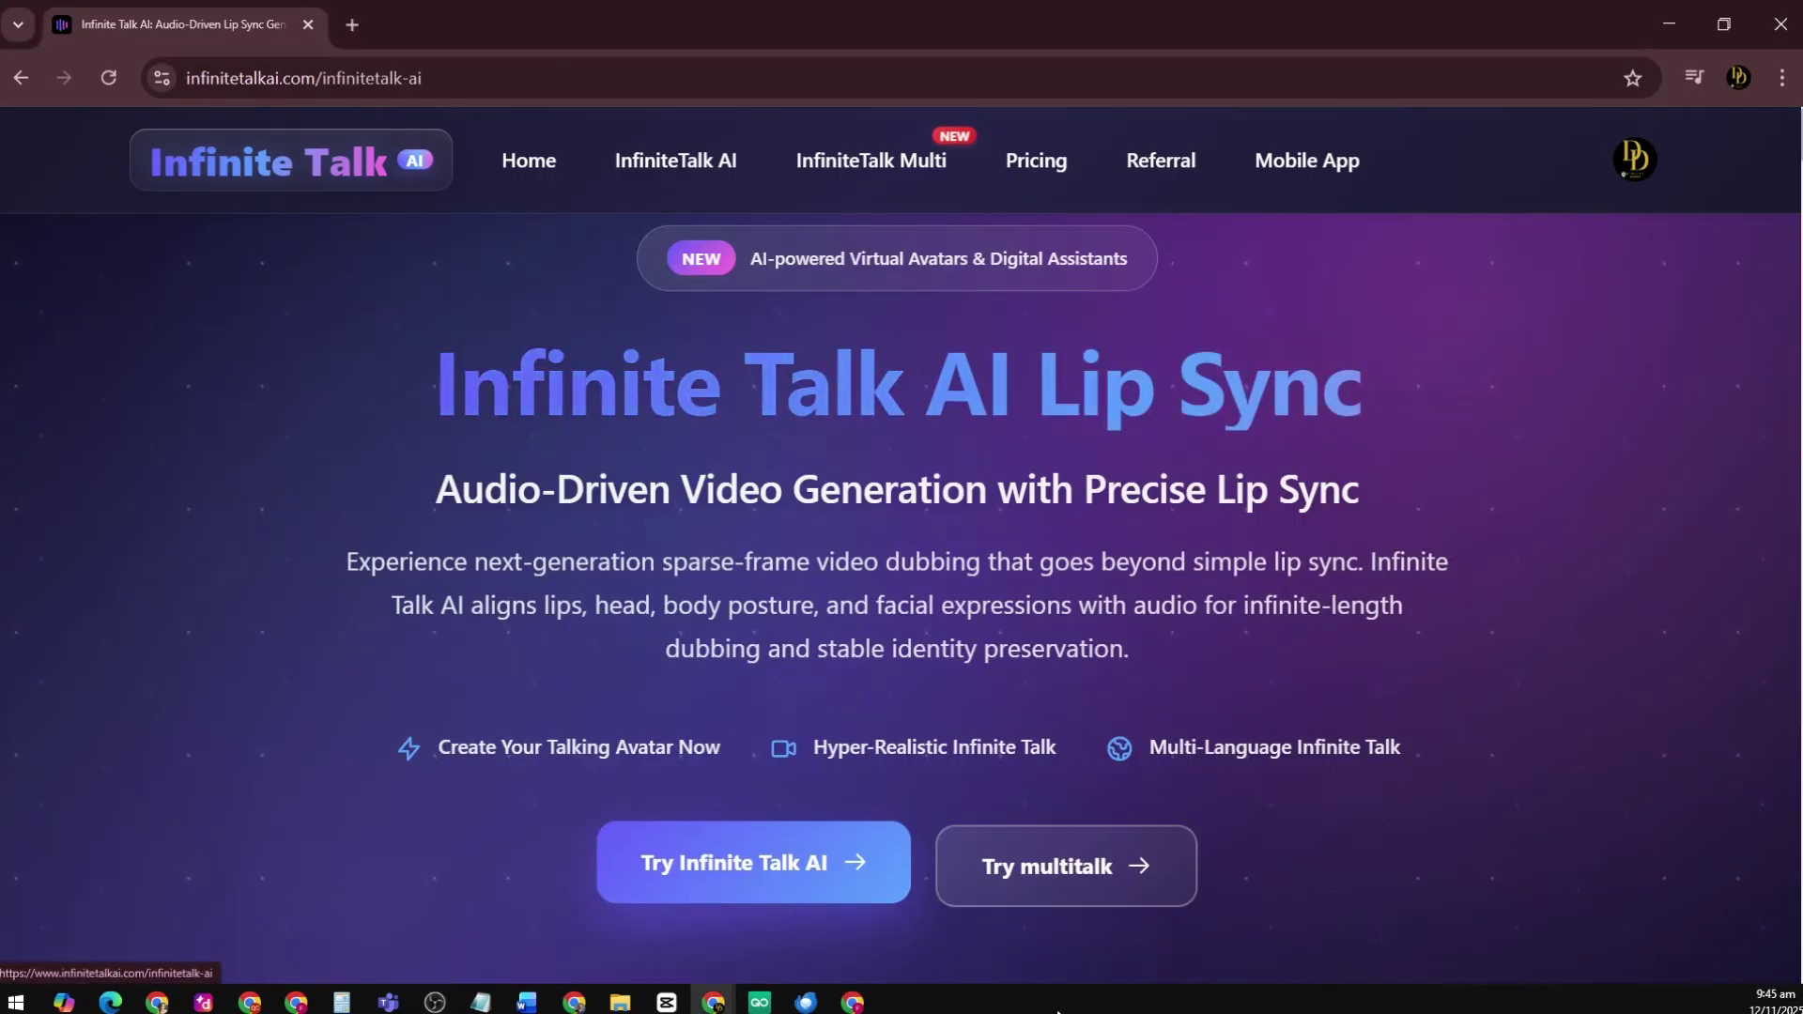
pyautogui.scroll(-1, 503, 697)
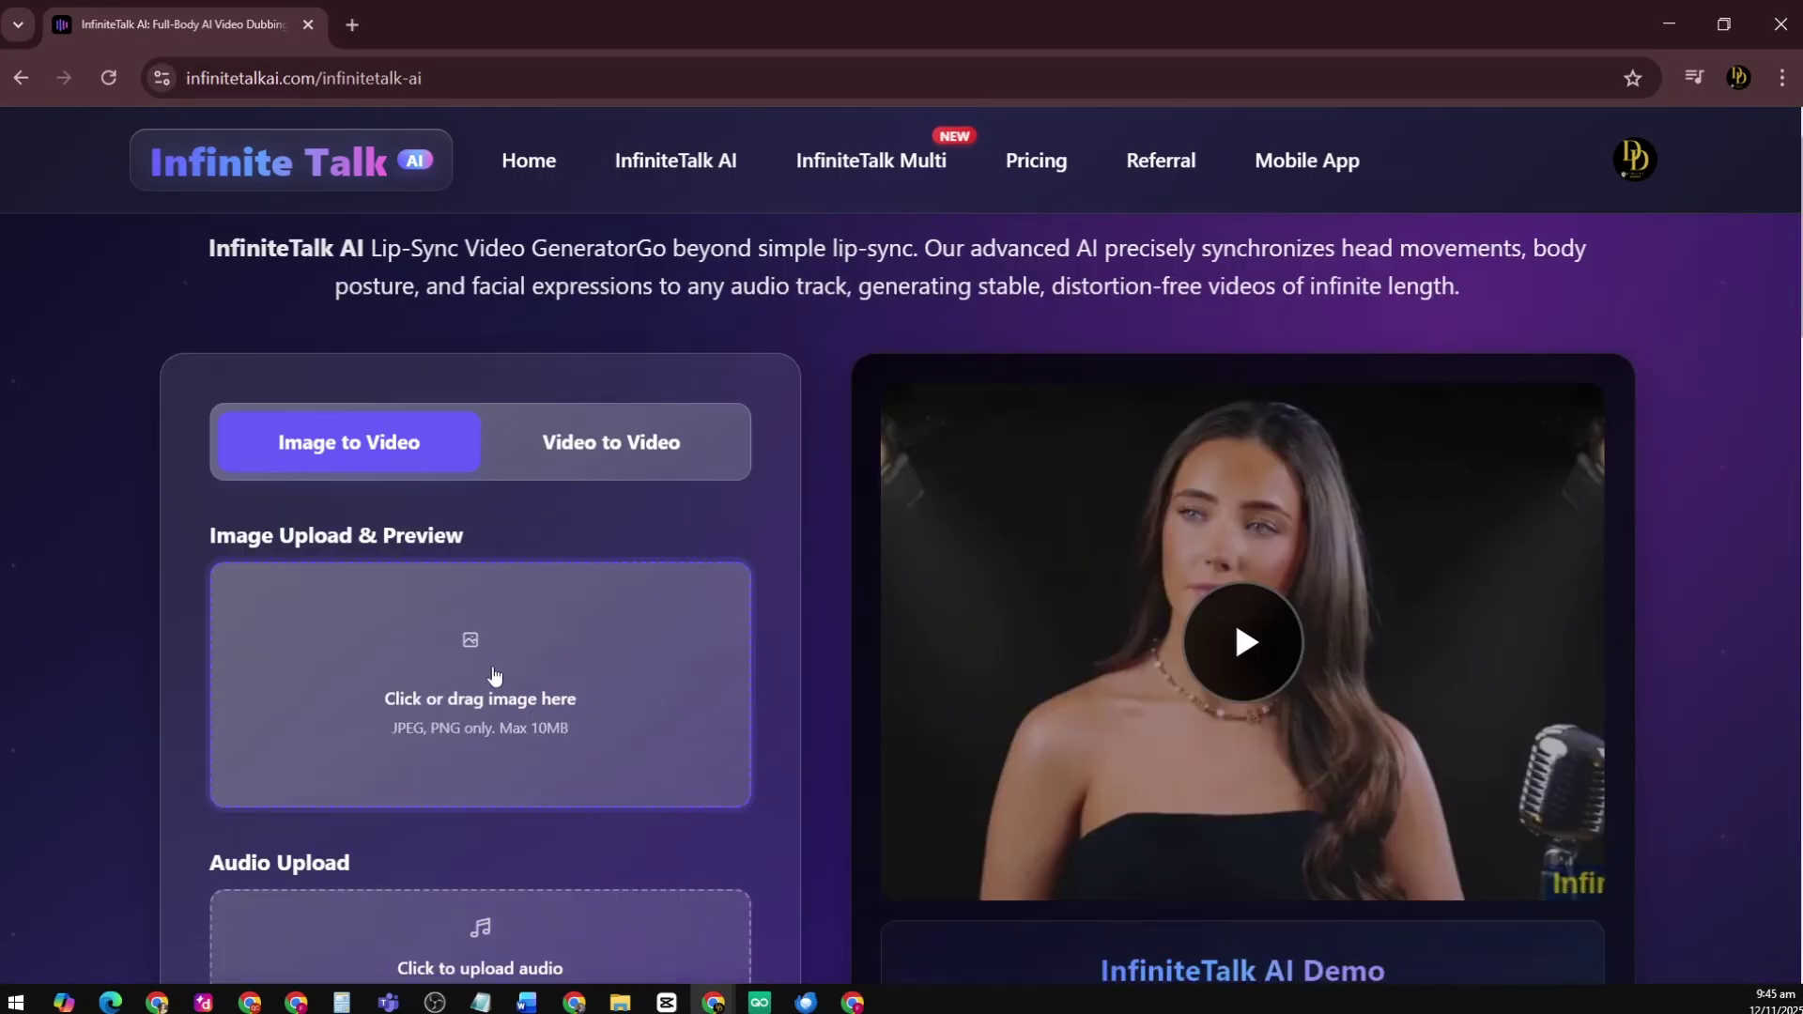
pyautogui.click(494, 673)
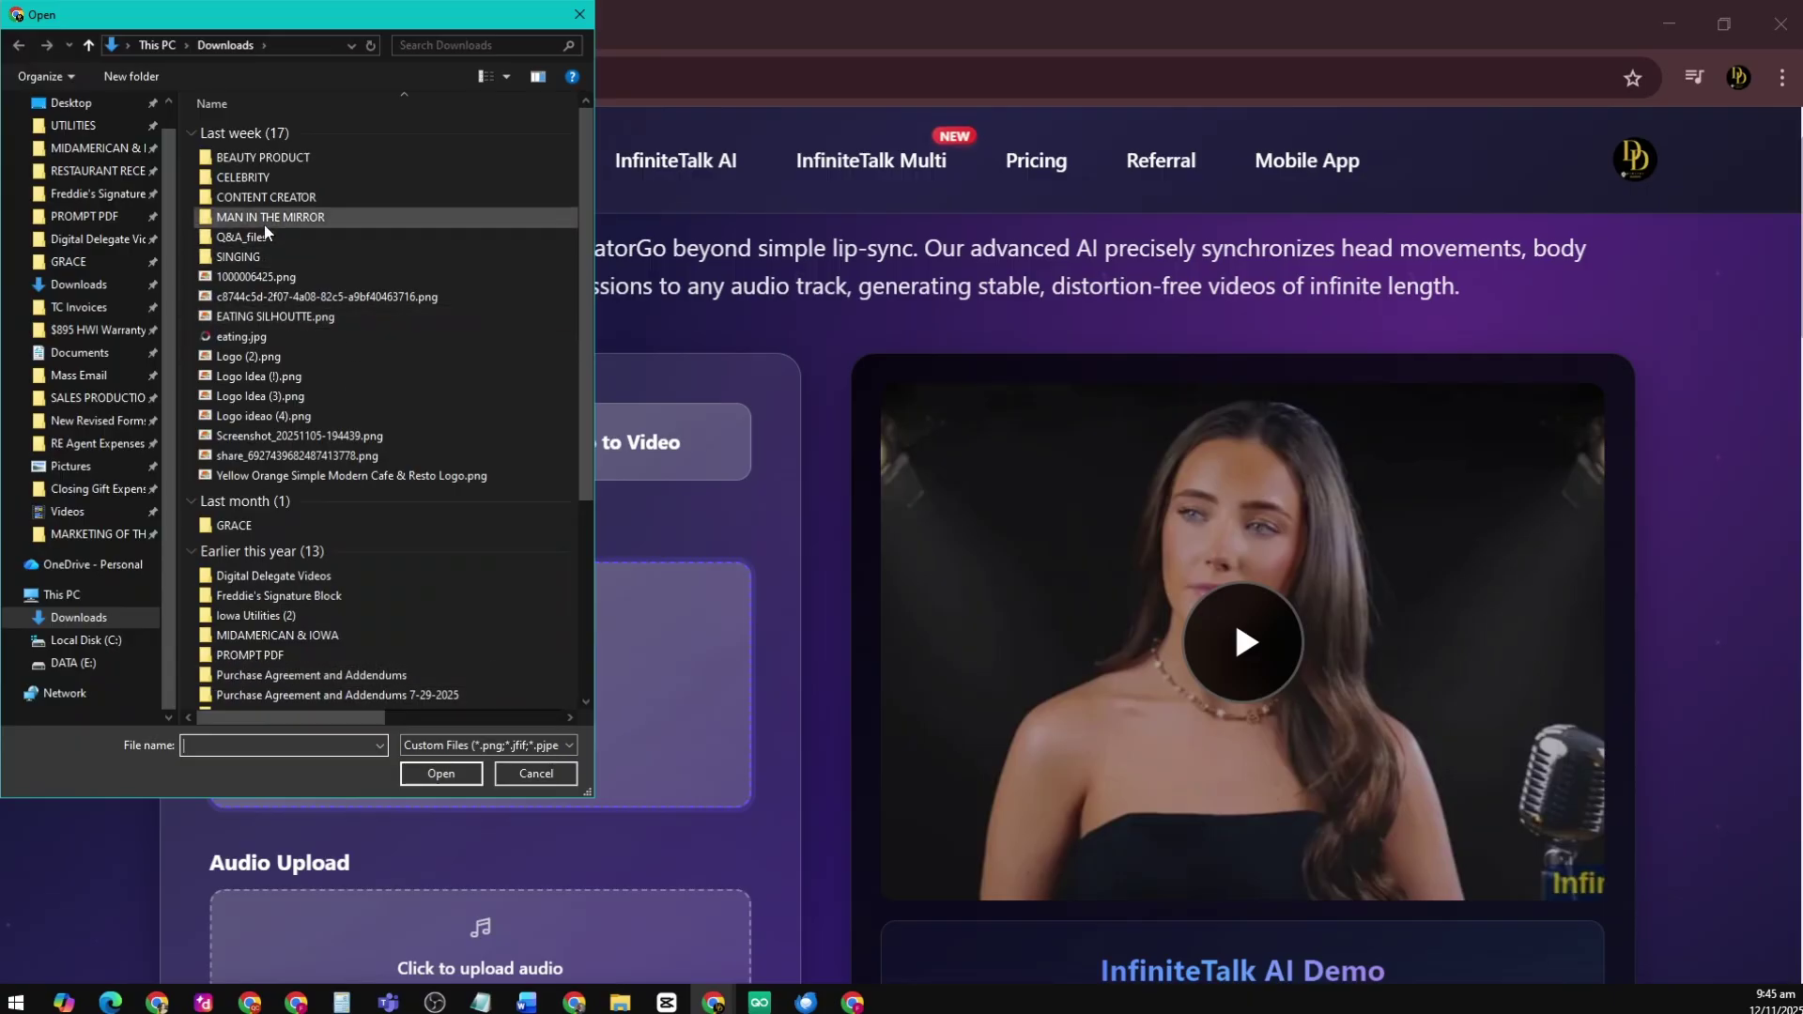
pyautogui.doubleClick(260, 255)
pyautogui.click(270, 133)
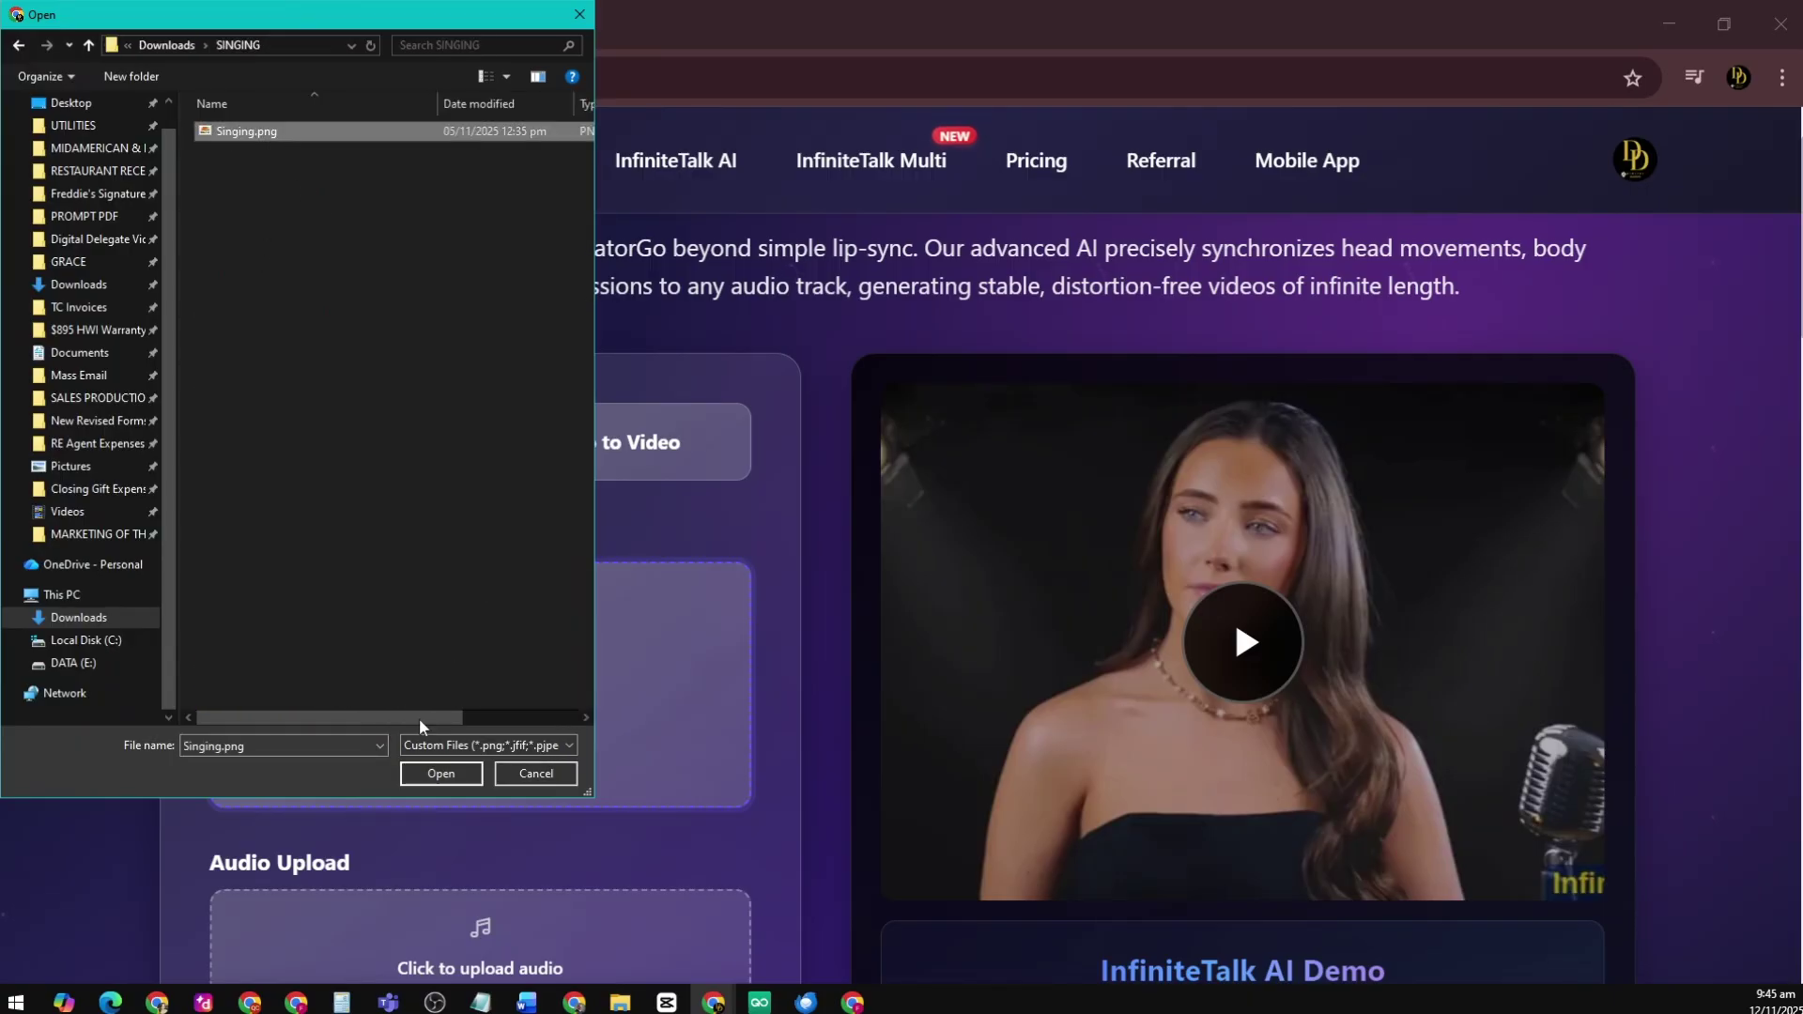
pyautogui.click(440, 772)
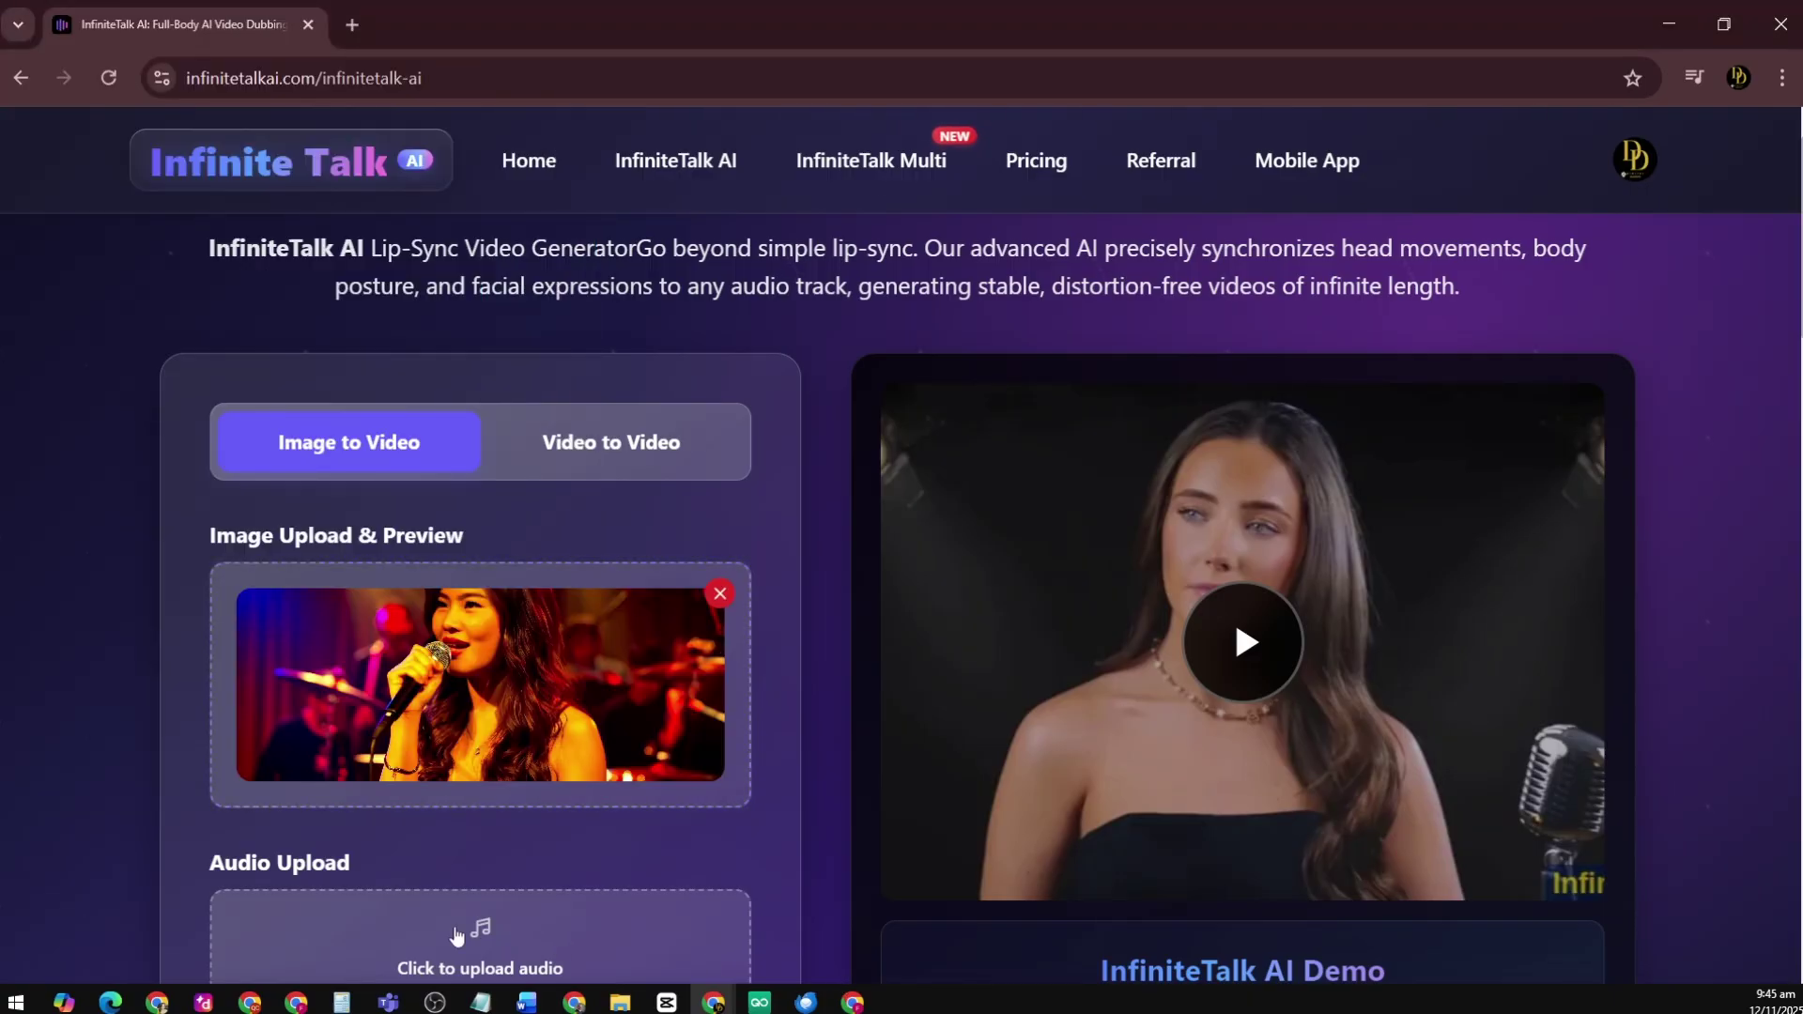
# Add Singing voiceover.mp3 as the audio track
pyautogui.scroll(-4, 477, 868)
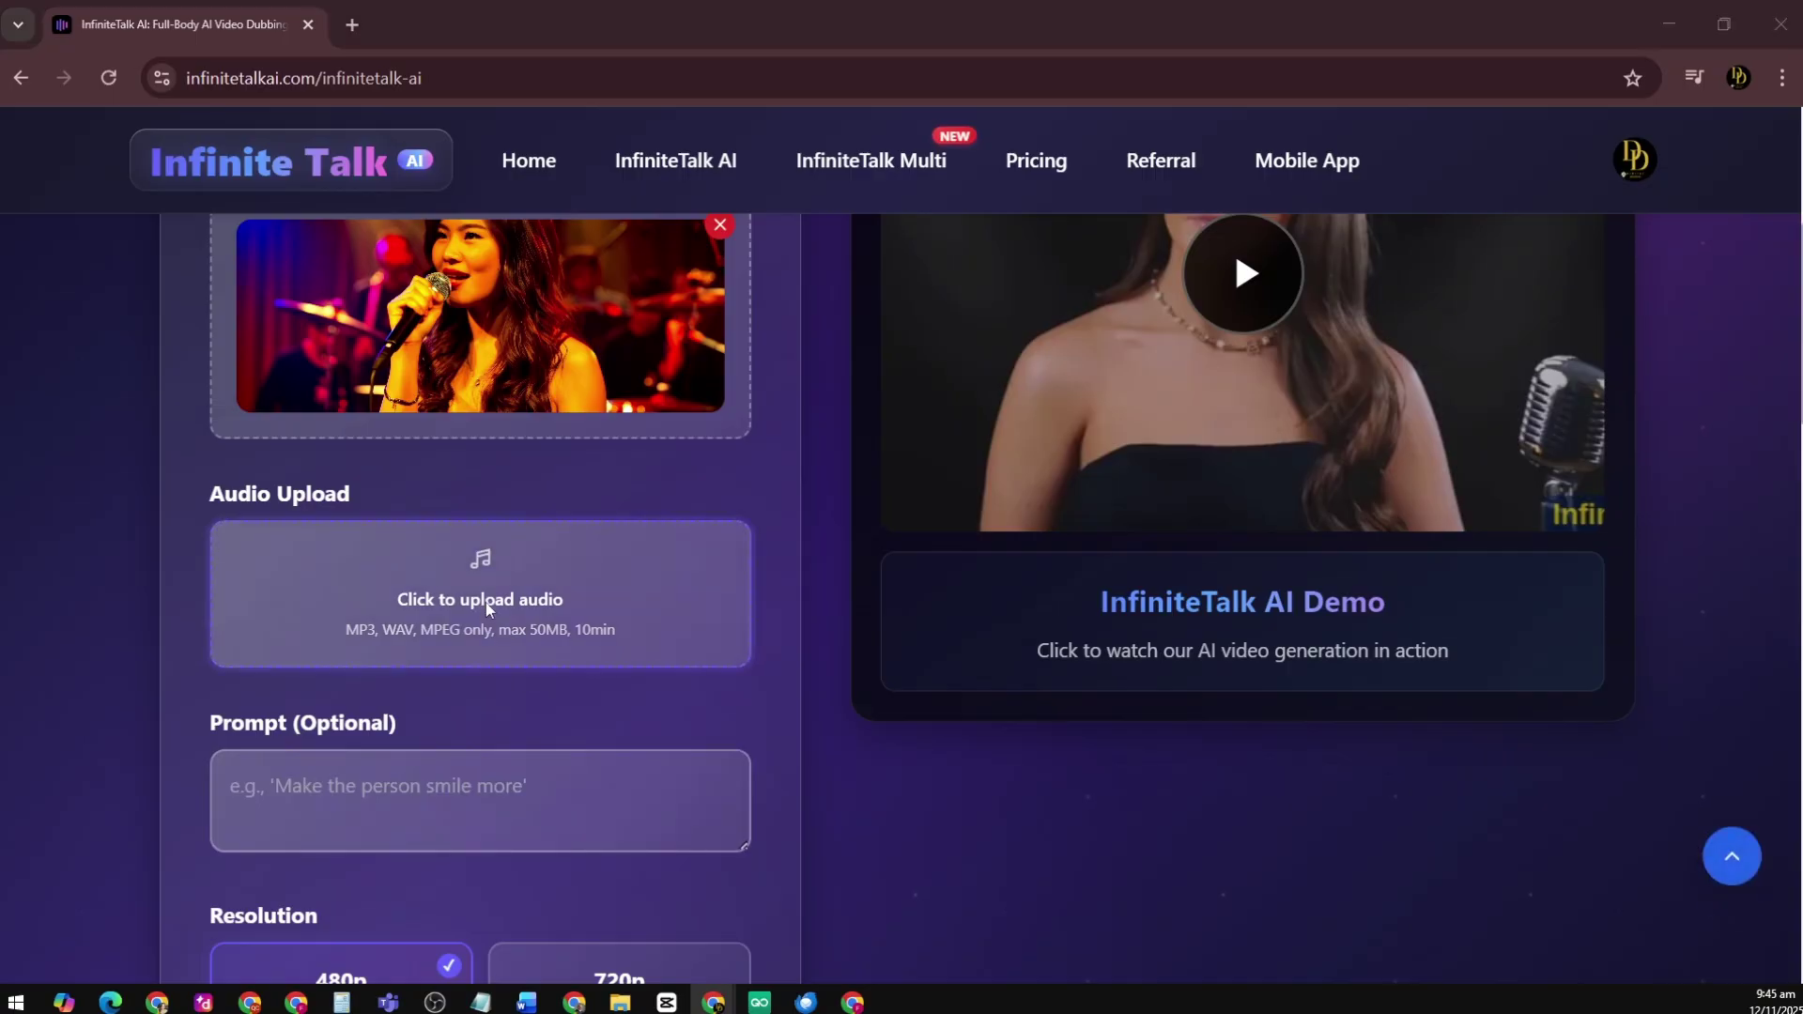
pyautogui.click(486, 601)
pyautogui.click(250, 136)
pyautogui.click(460, 773)
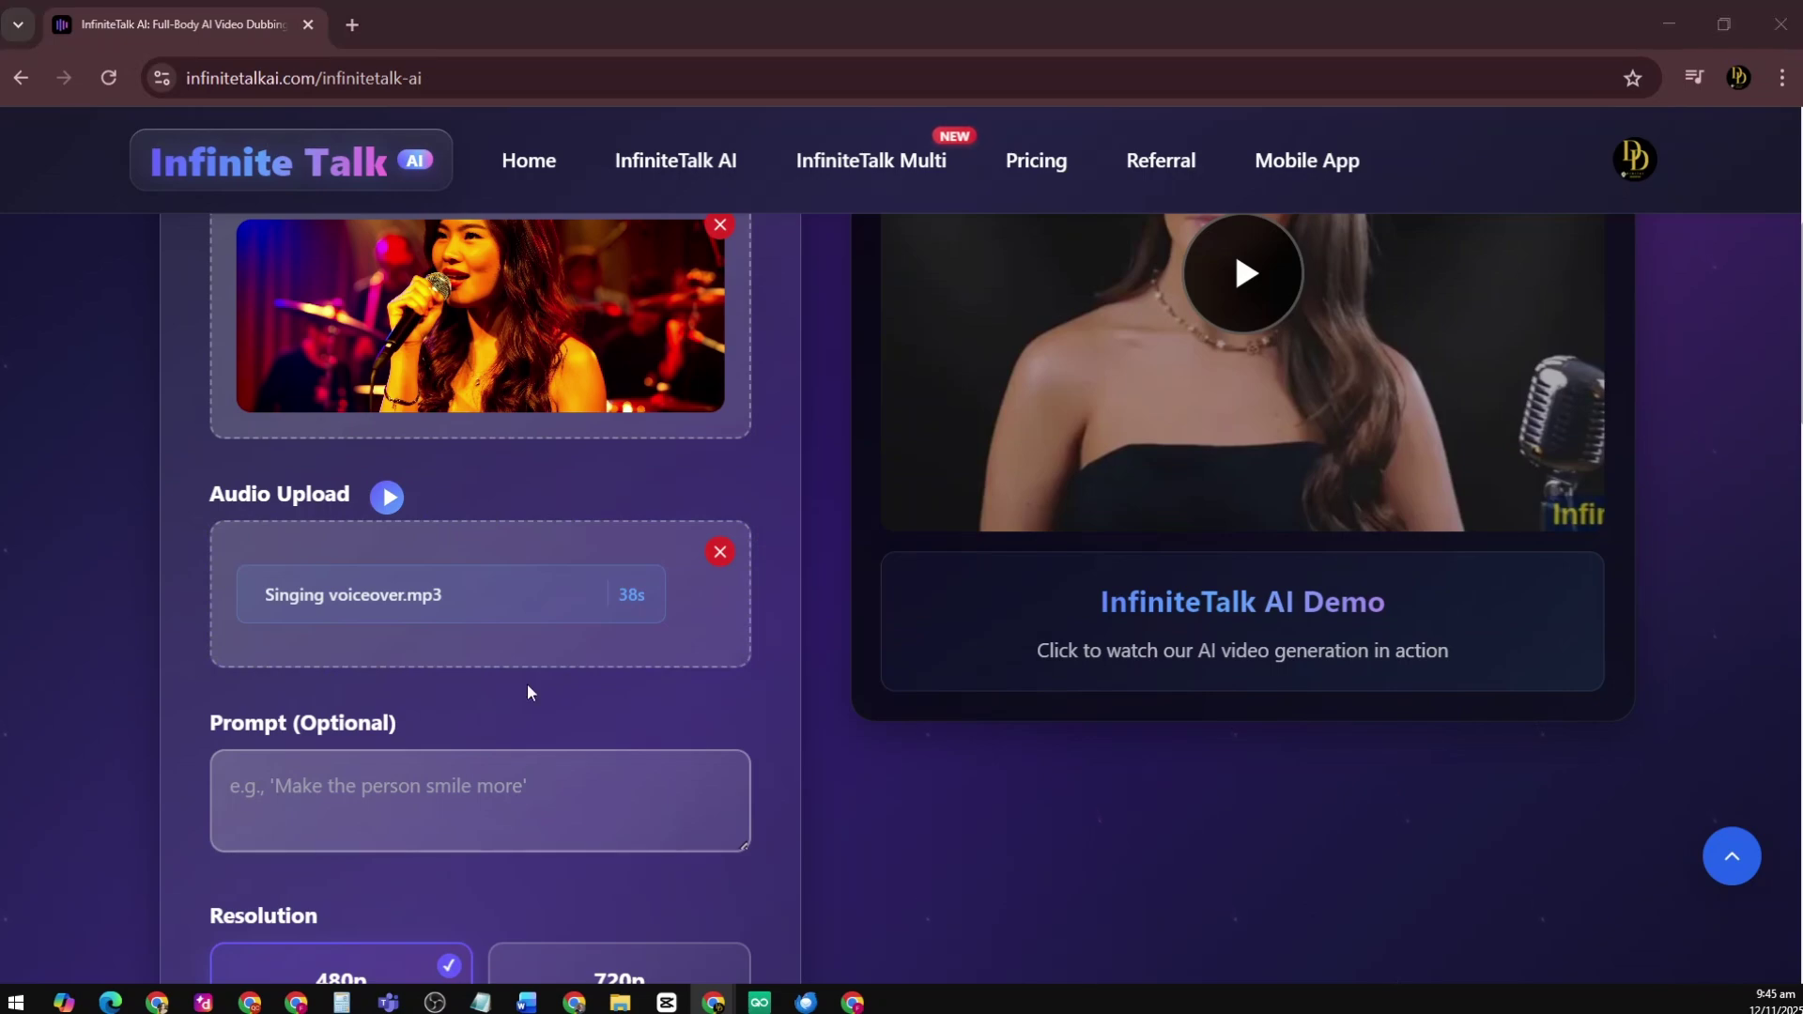
# Paste the voice-tone prompt, choose 720p, and generate the video from the image
pyautogui.click(353, 777)
pyautogui.write('Match her lip-sync perfectly with the voice tone')
pyautogui.scroll(-3, 441, 761)
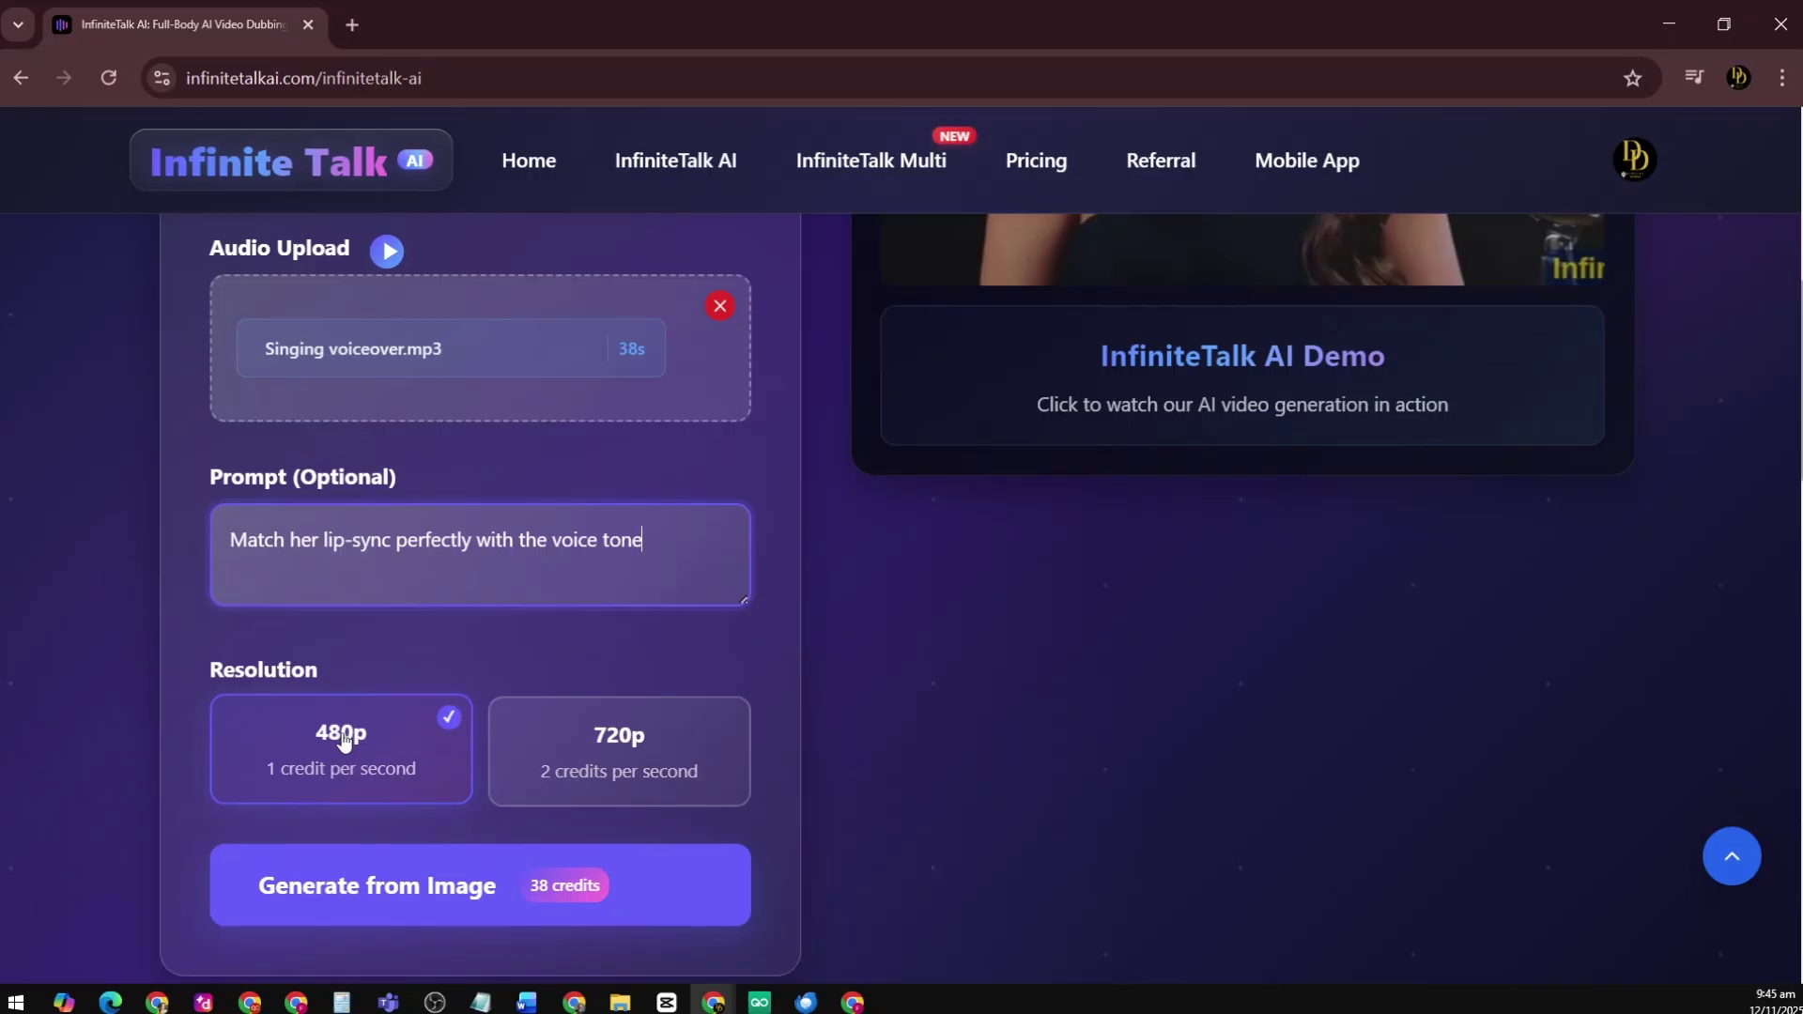
pyautogui.click(619, 759)
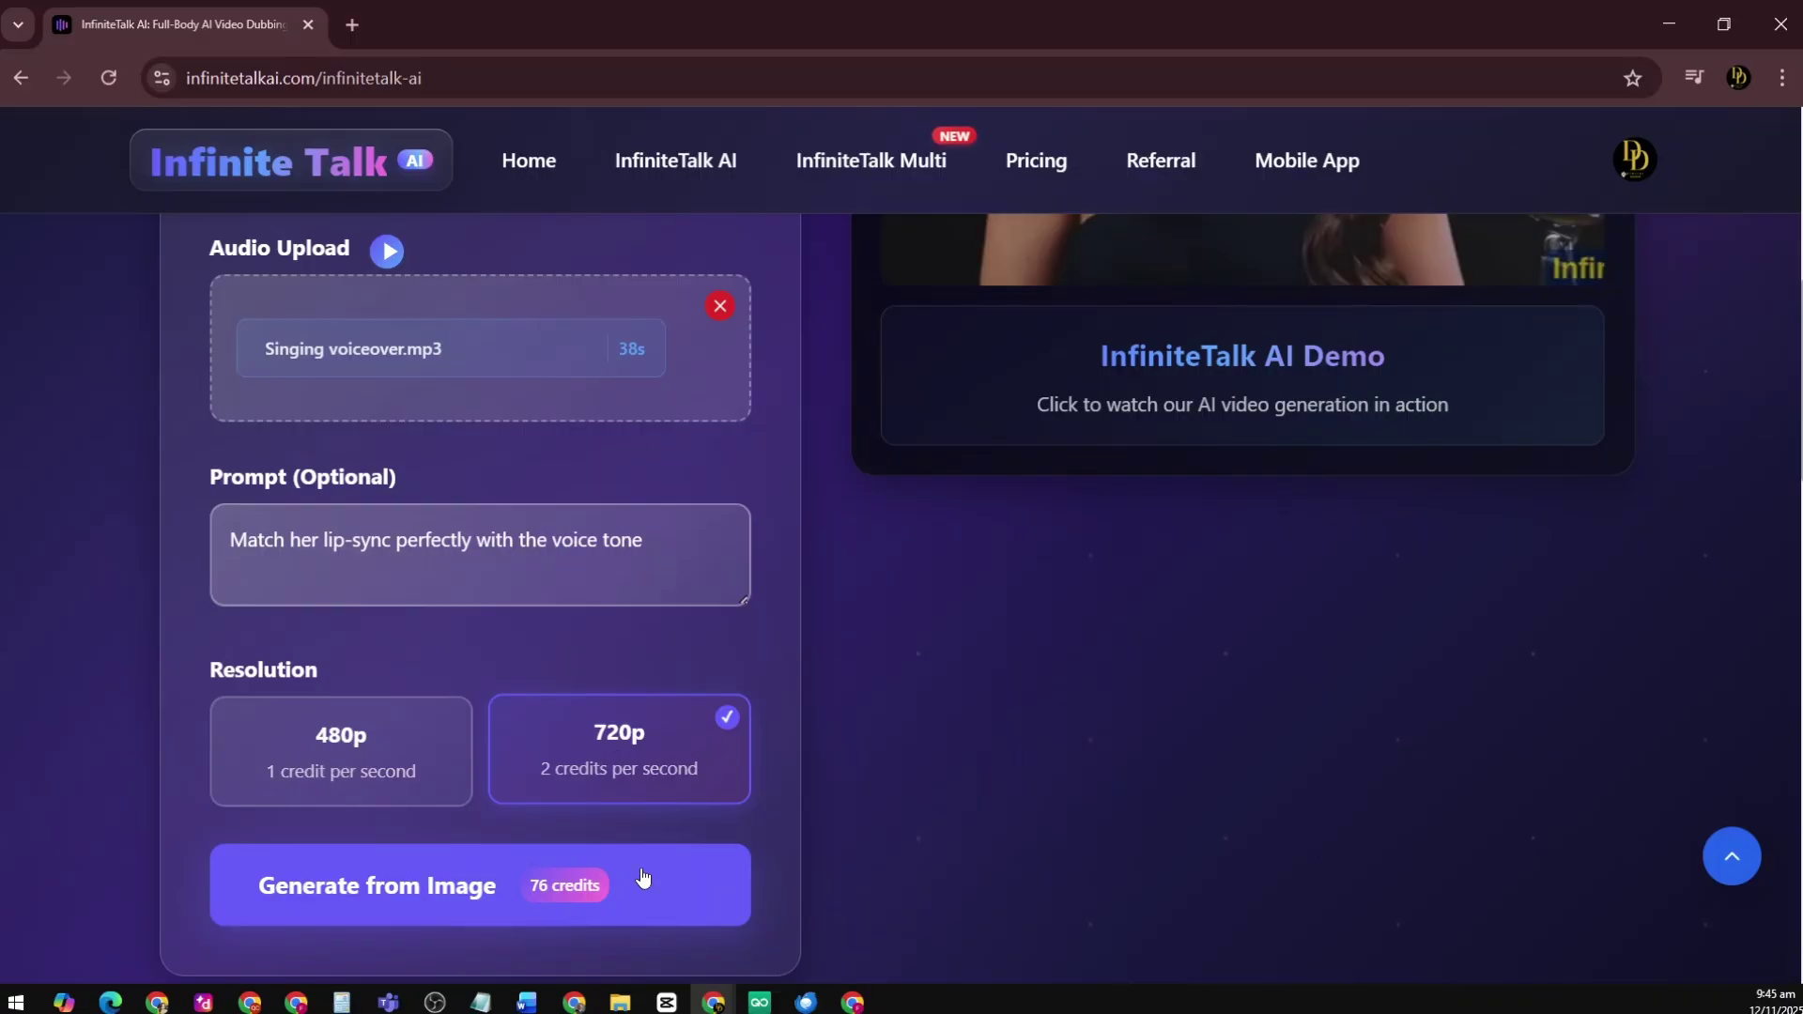
pyautogui.scroll(-1, 408, 894)
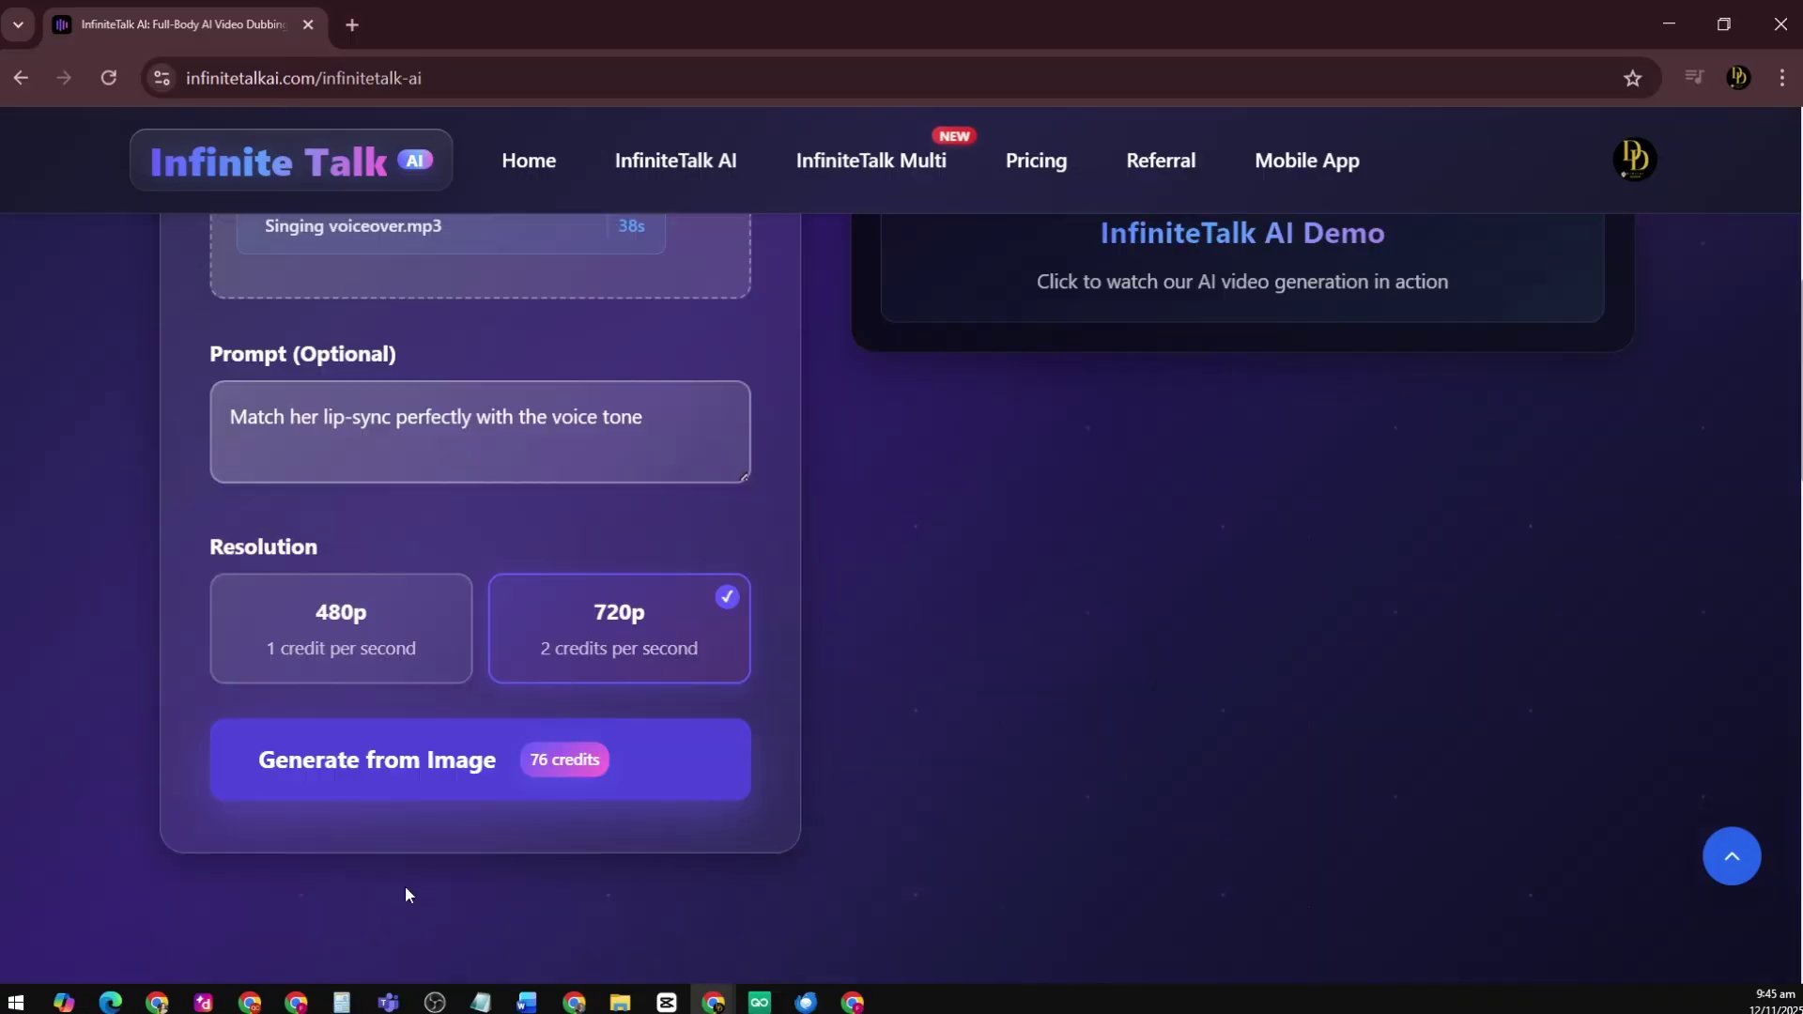
pyautogui.click(441, 787)
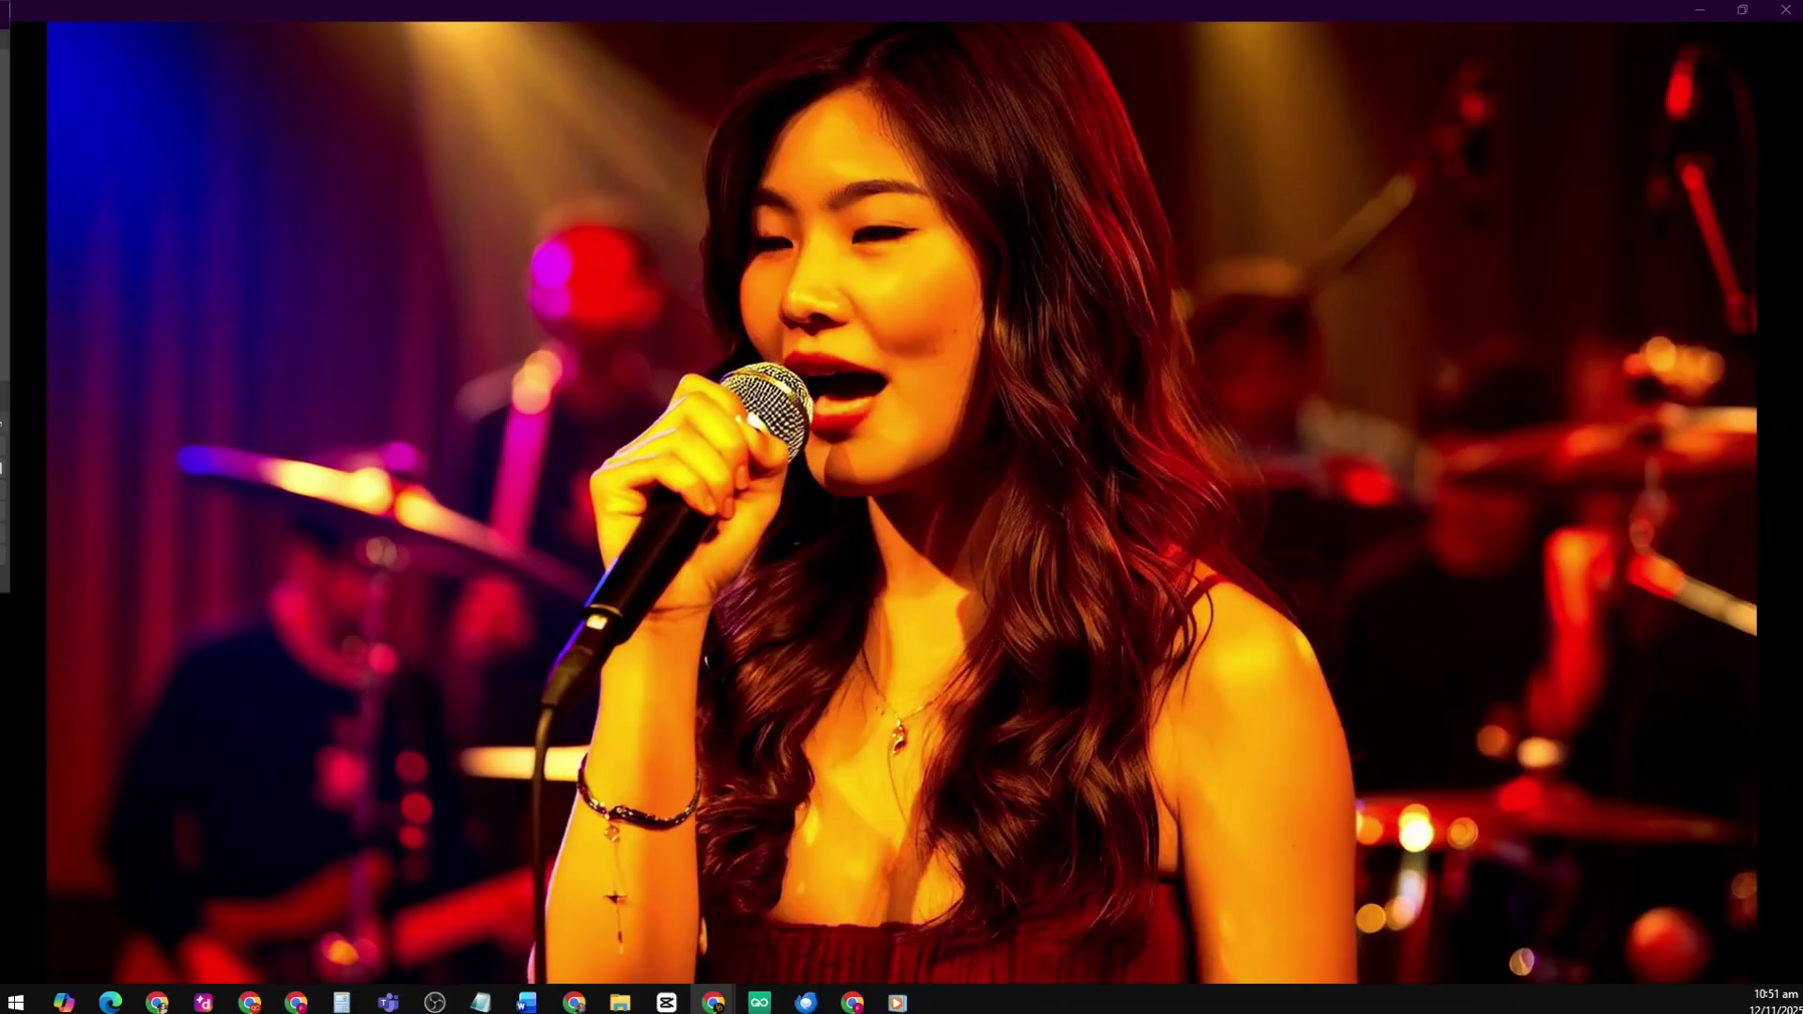
# Play the downloaded singer video in Media Player, pausing once and then resuming
pyautogui.moveTo(15, 809)
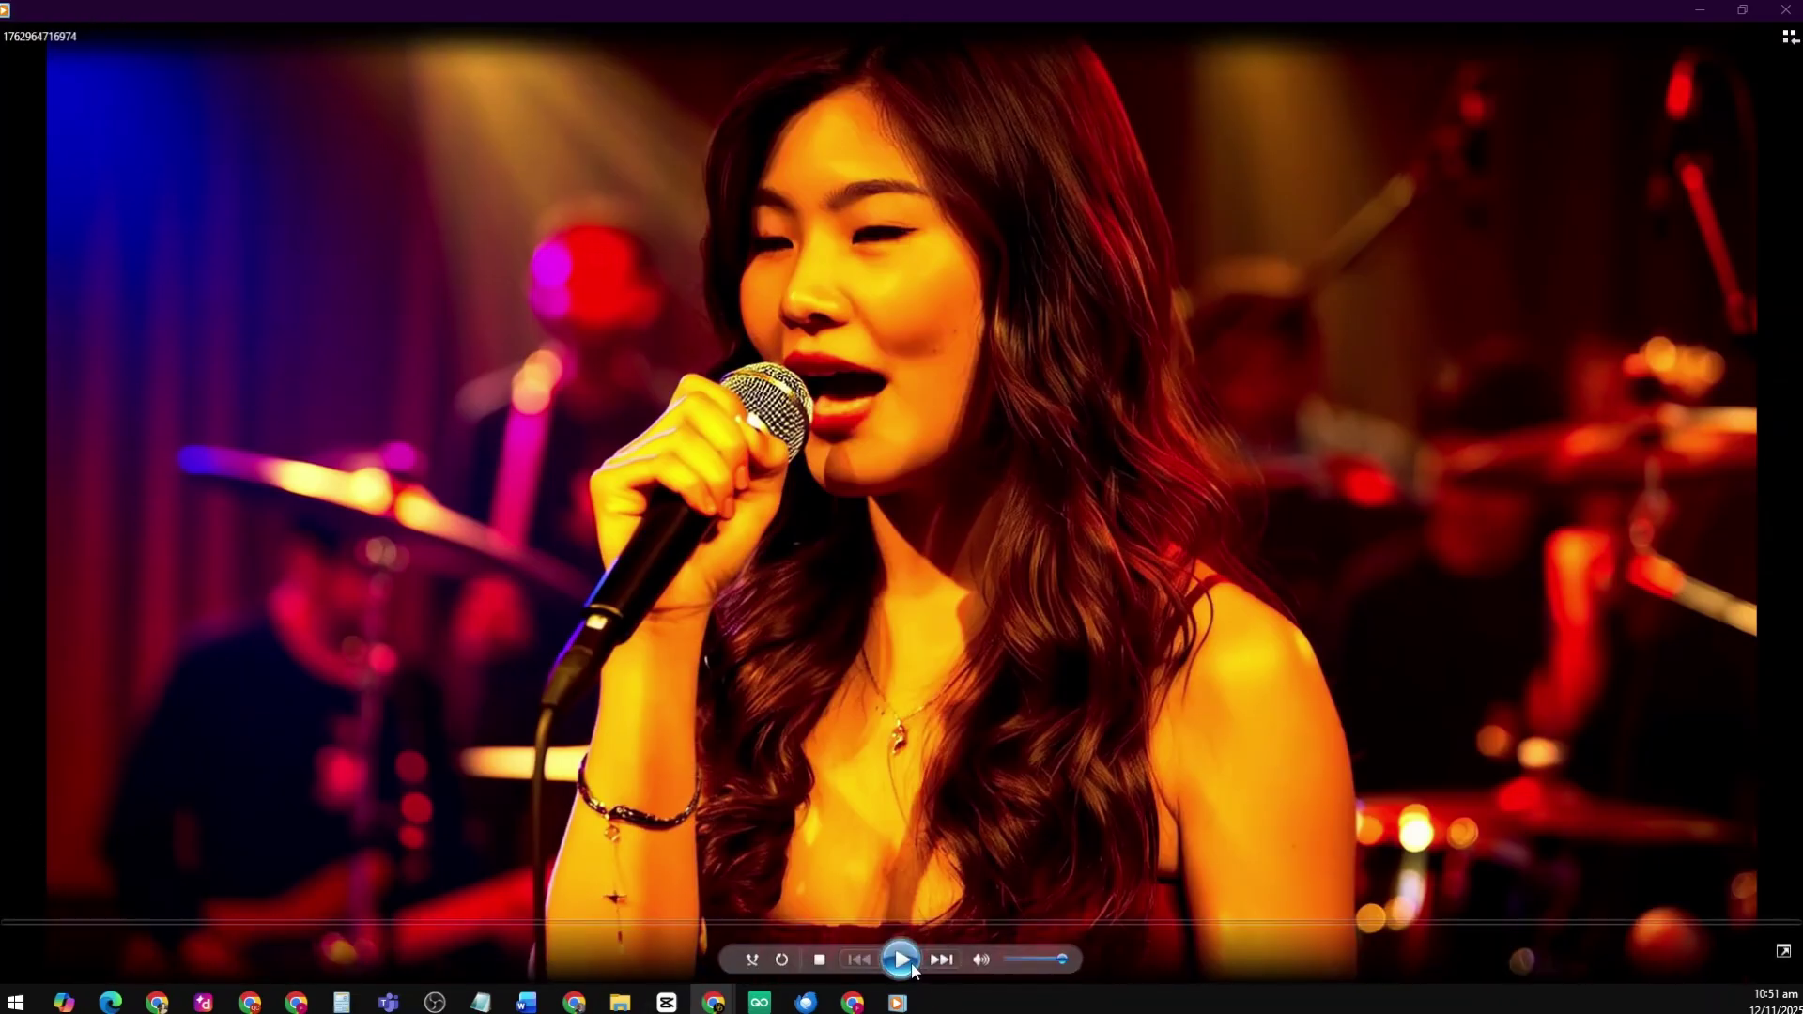
pyautogui.click(911, 964)
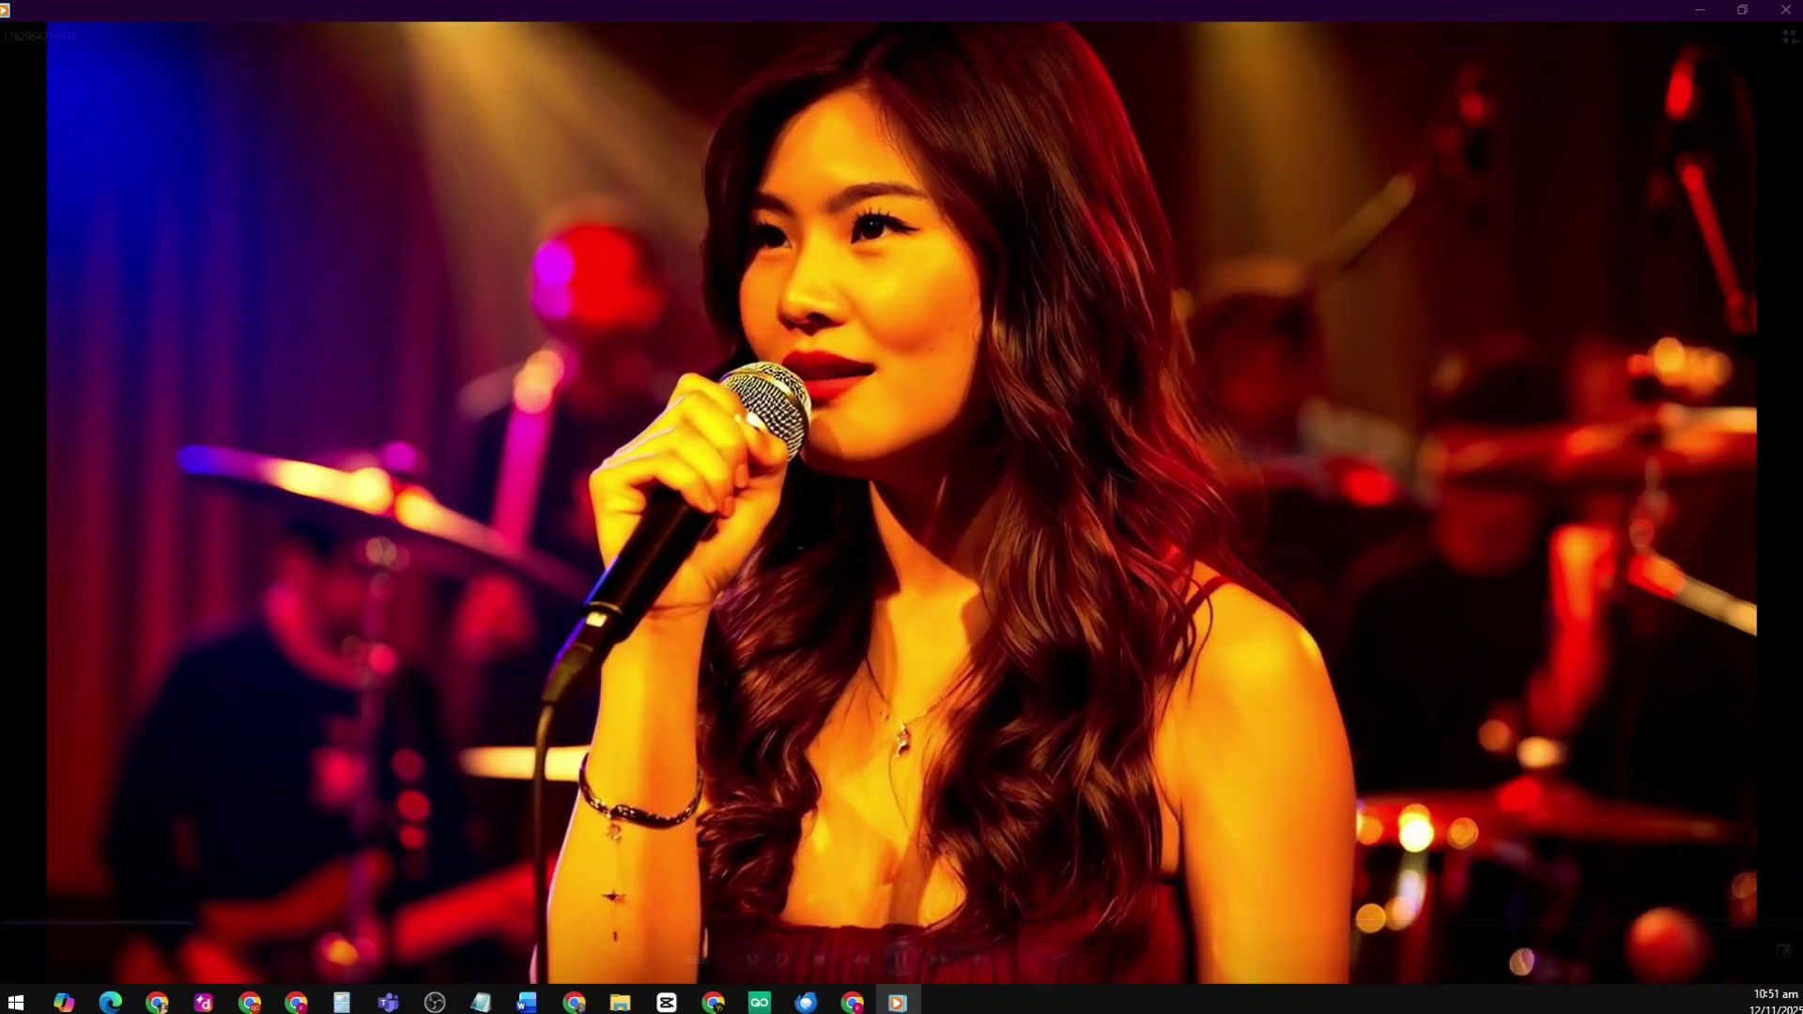
pyautogui.moveTo(120, 492)
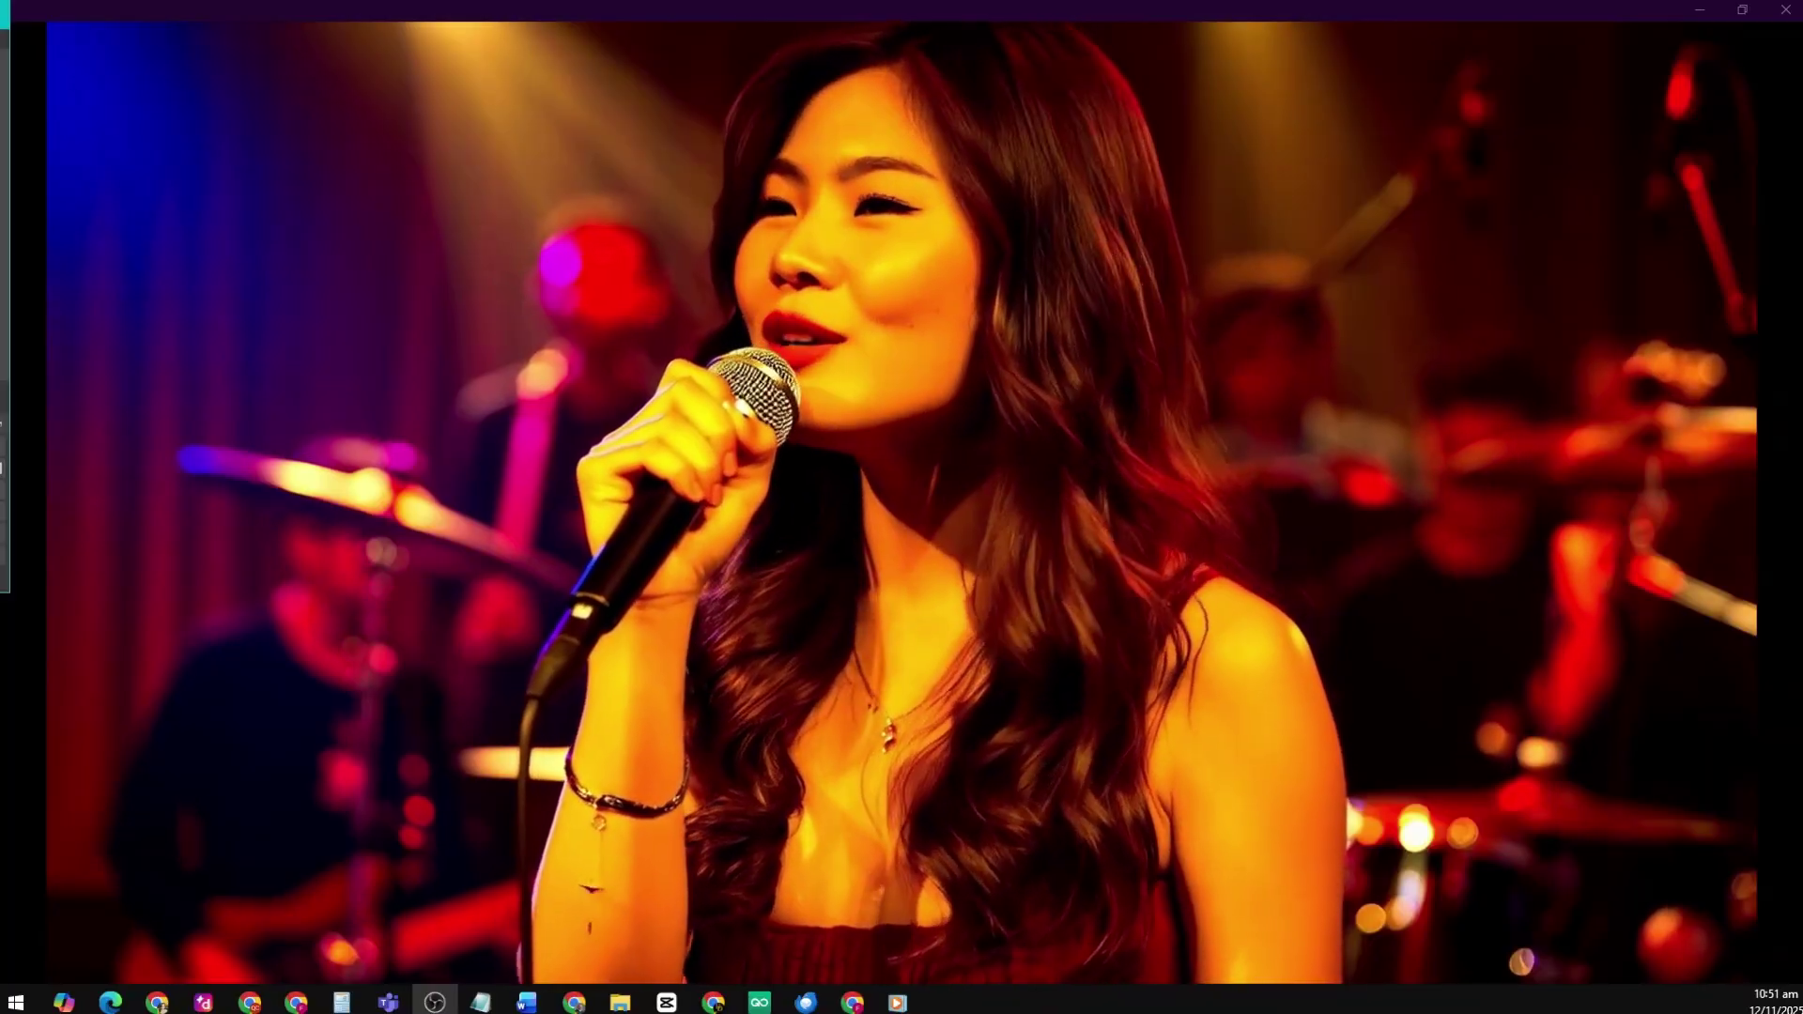
pyautogui.moveTo(340, 554)
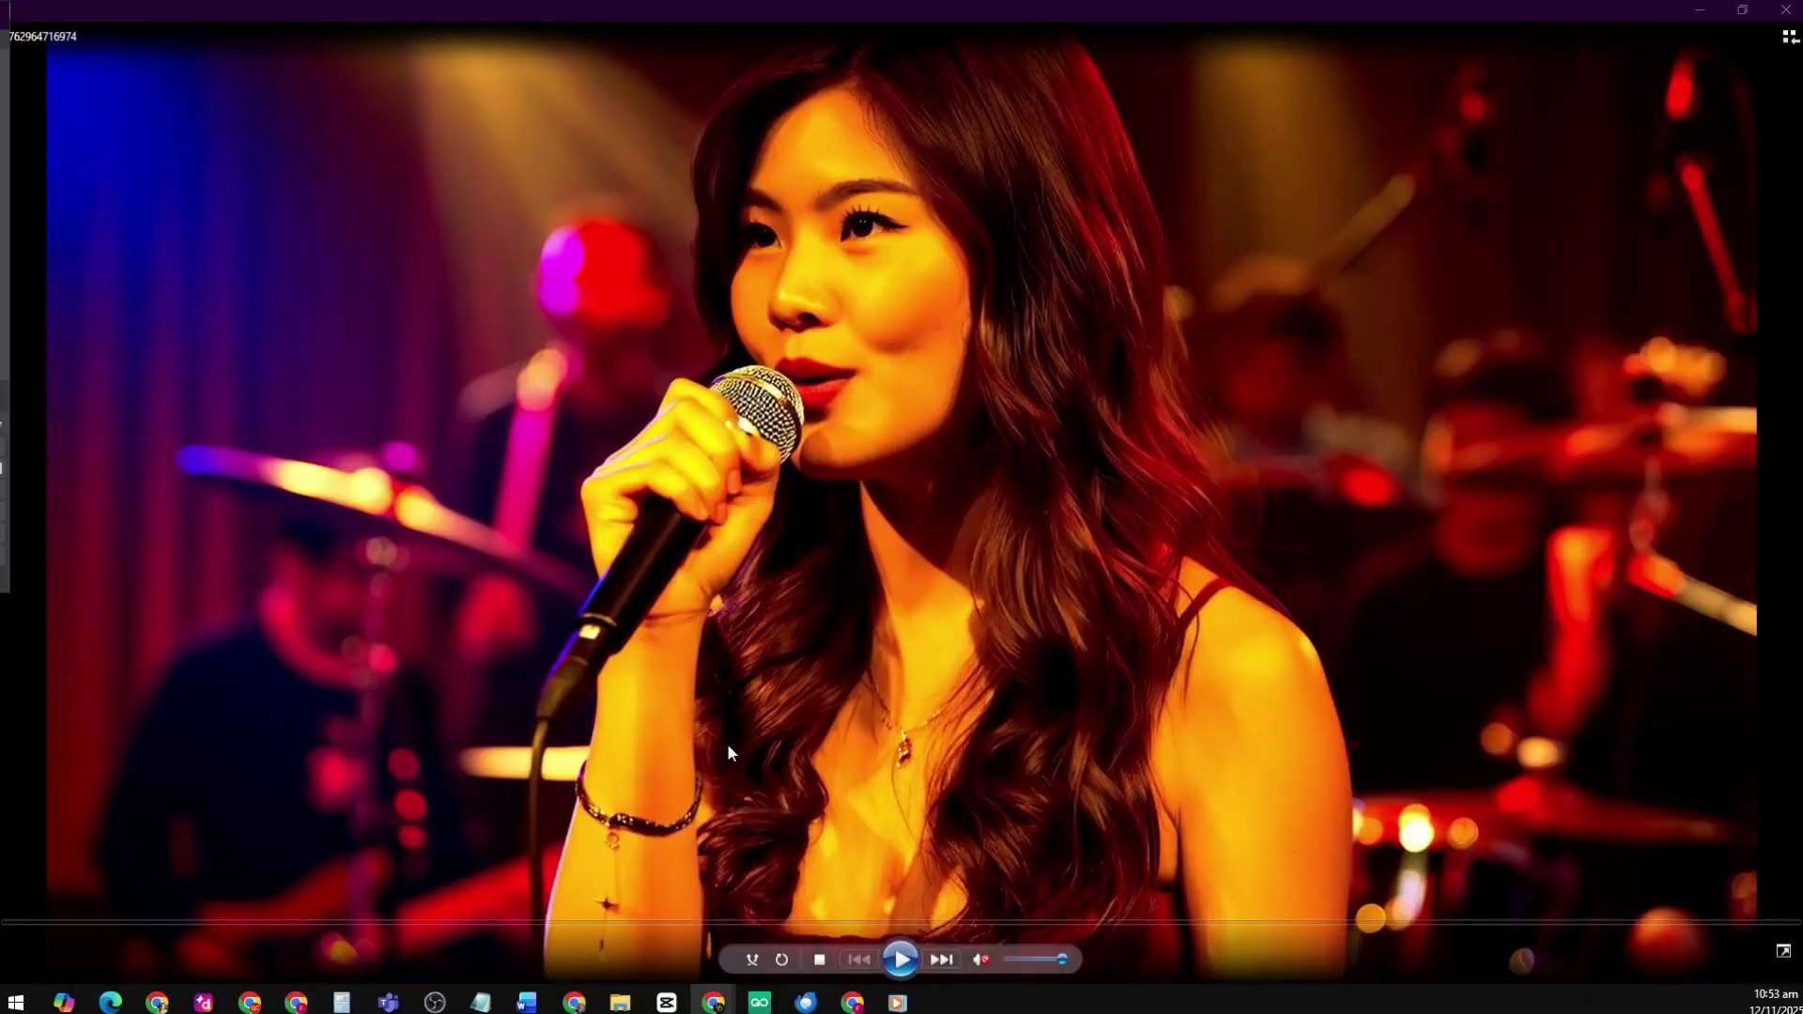
pyautogui.click(720, 708)
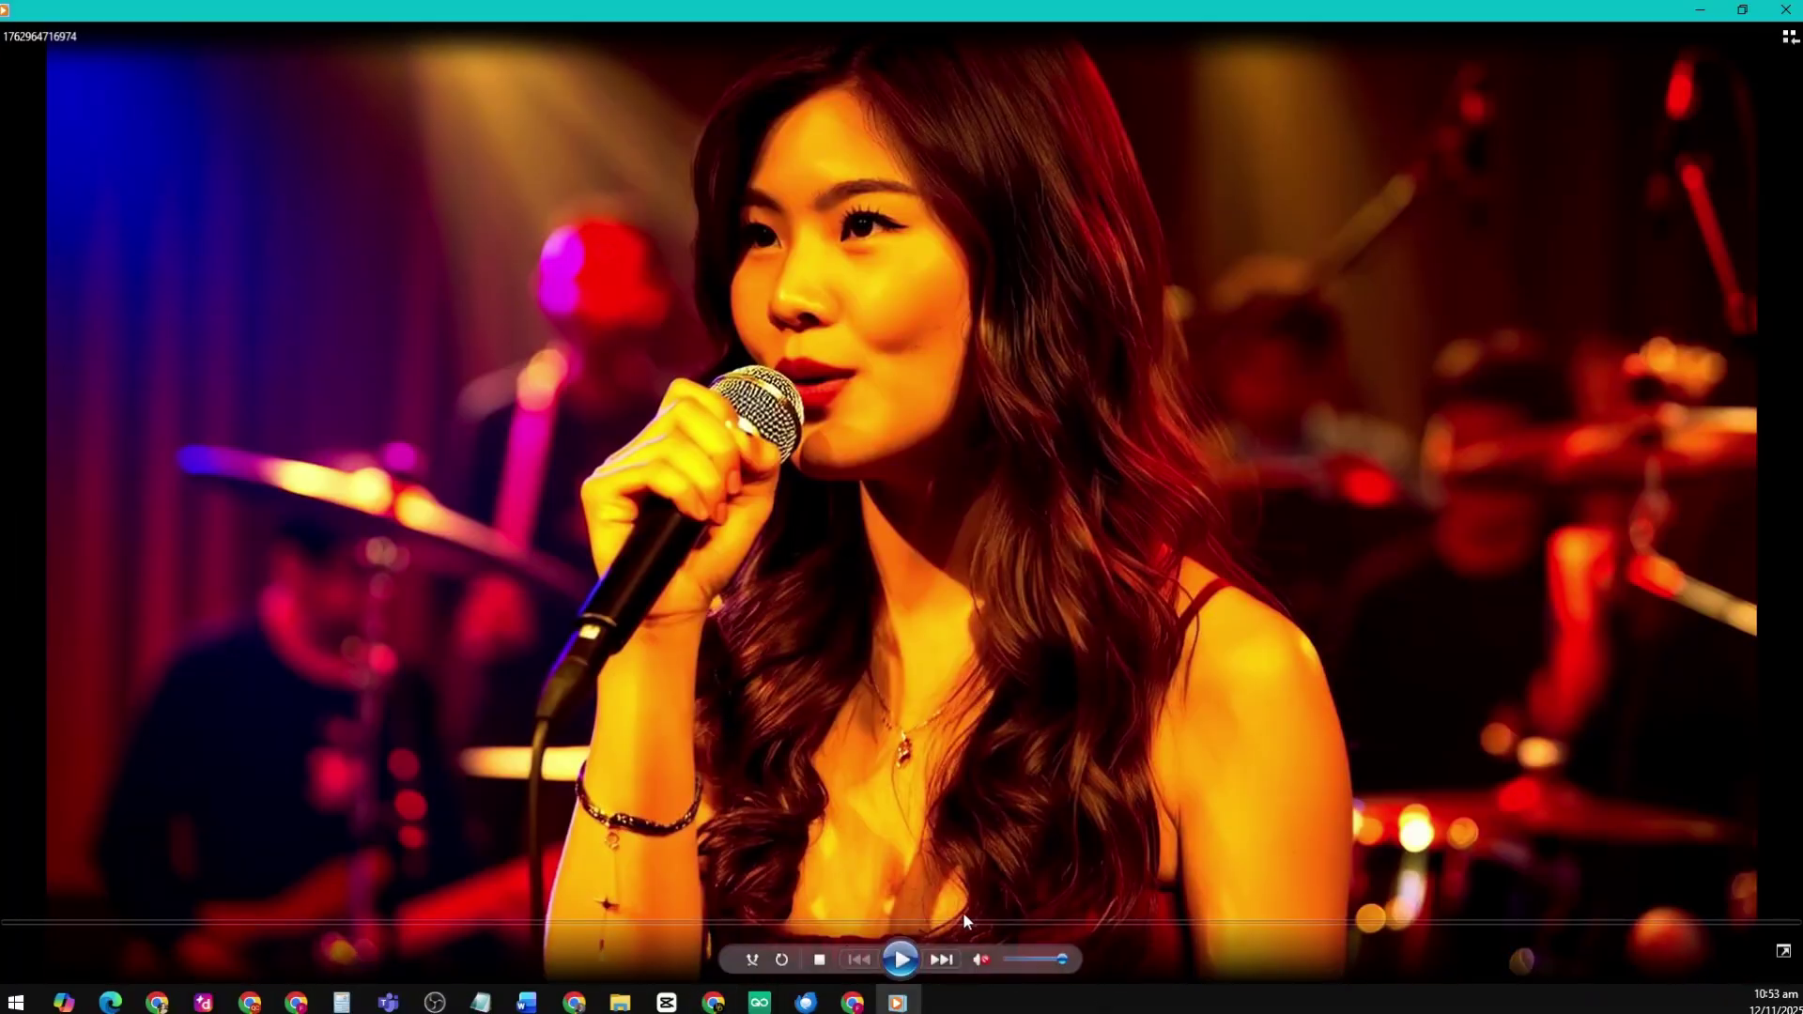
pyautogui.click(897, 963)
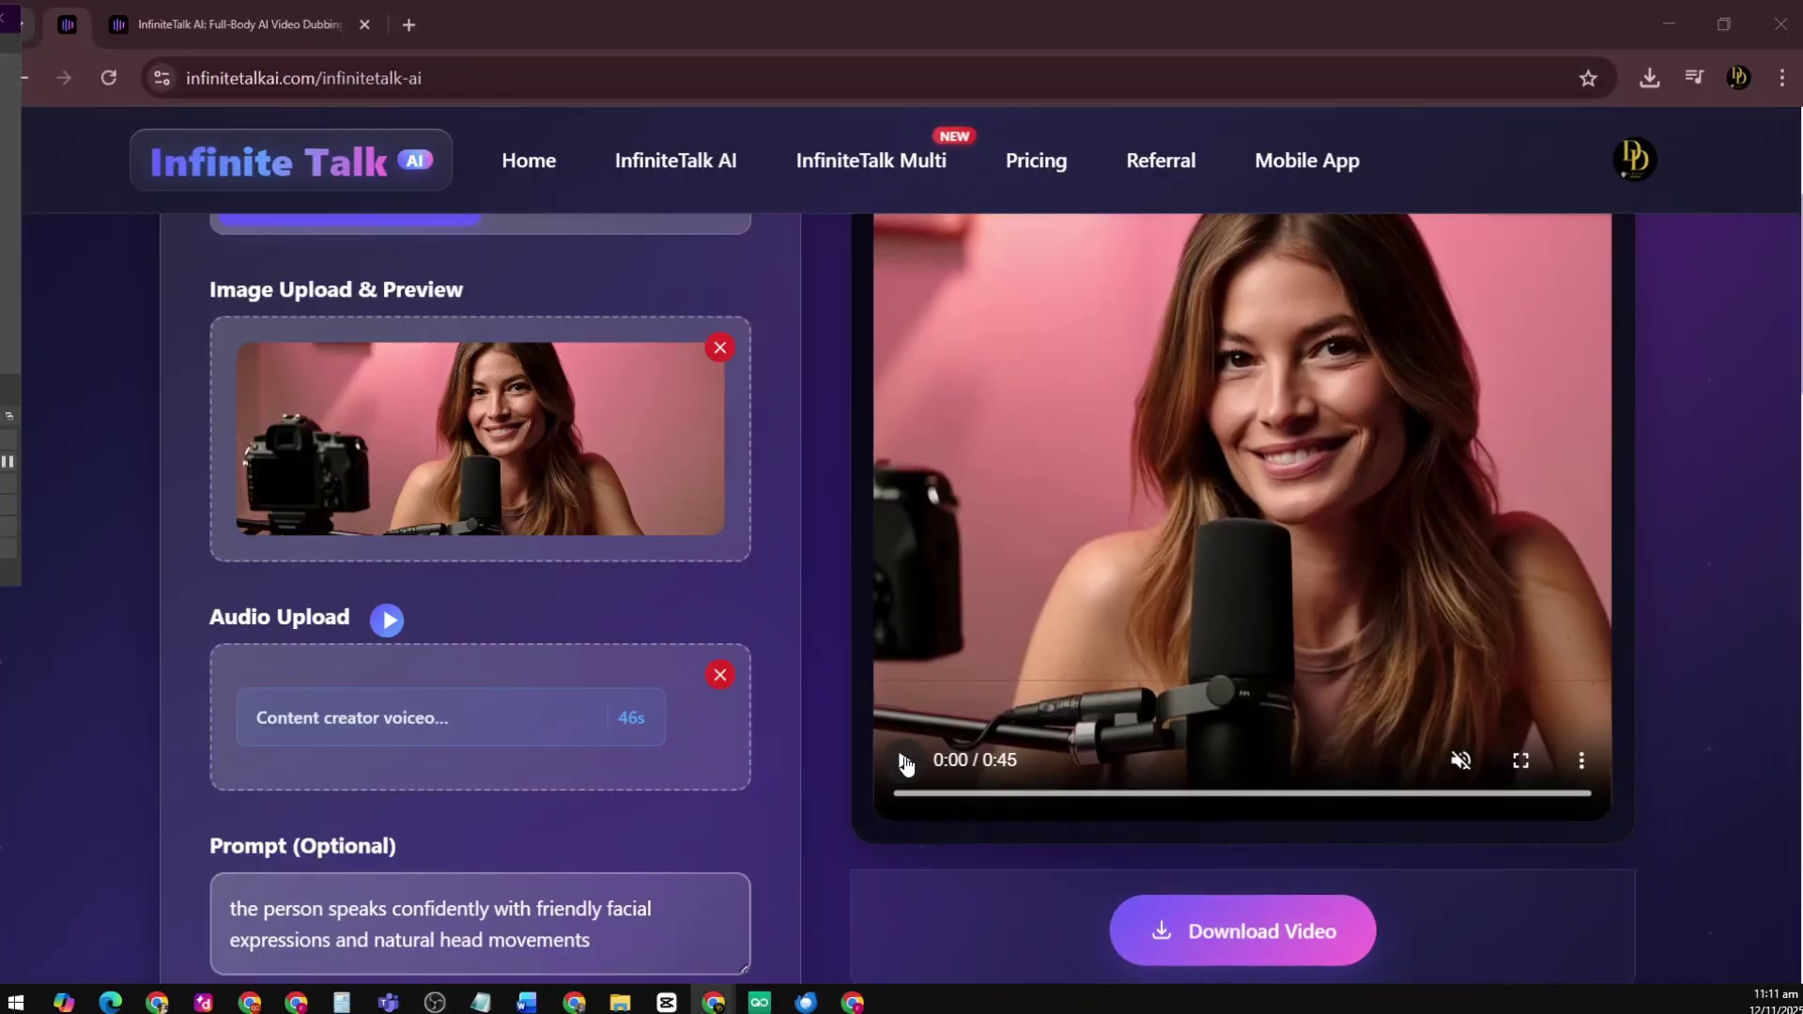
# Play the generated content-creator video in the right-hand preview panel
pyautogui.click(905, 762)
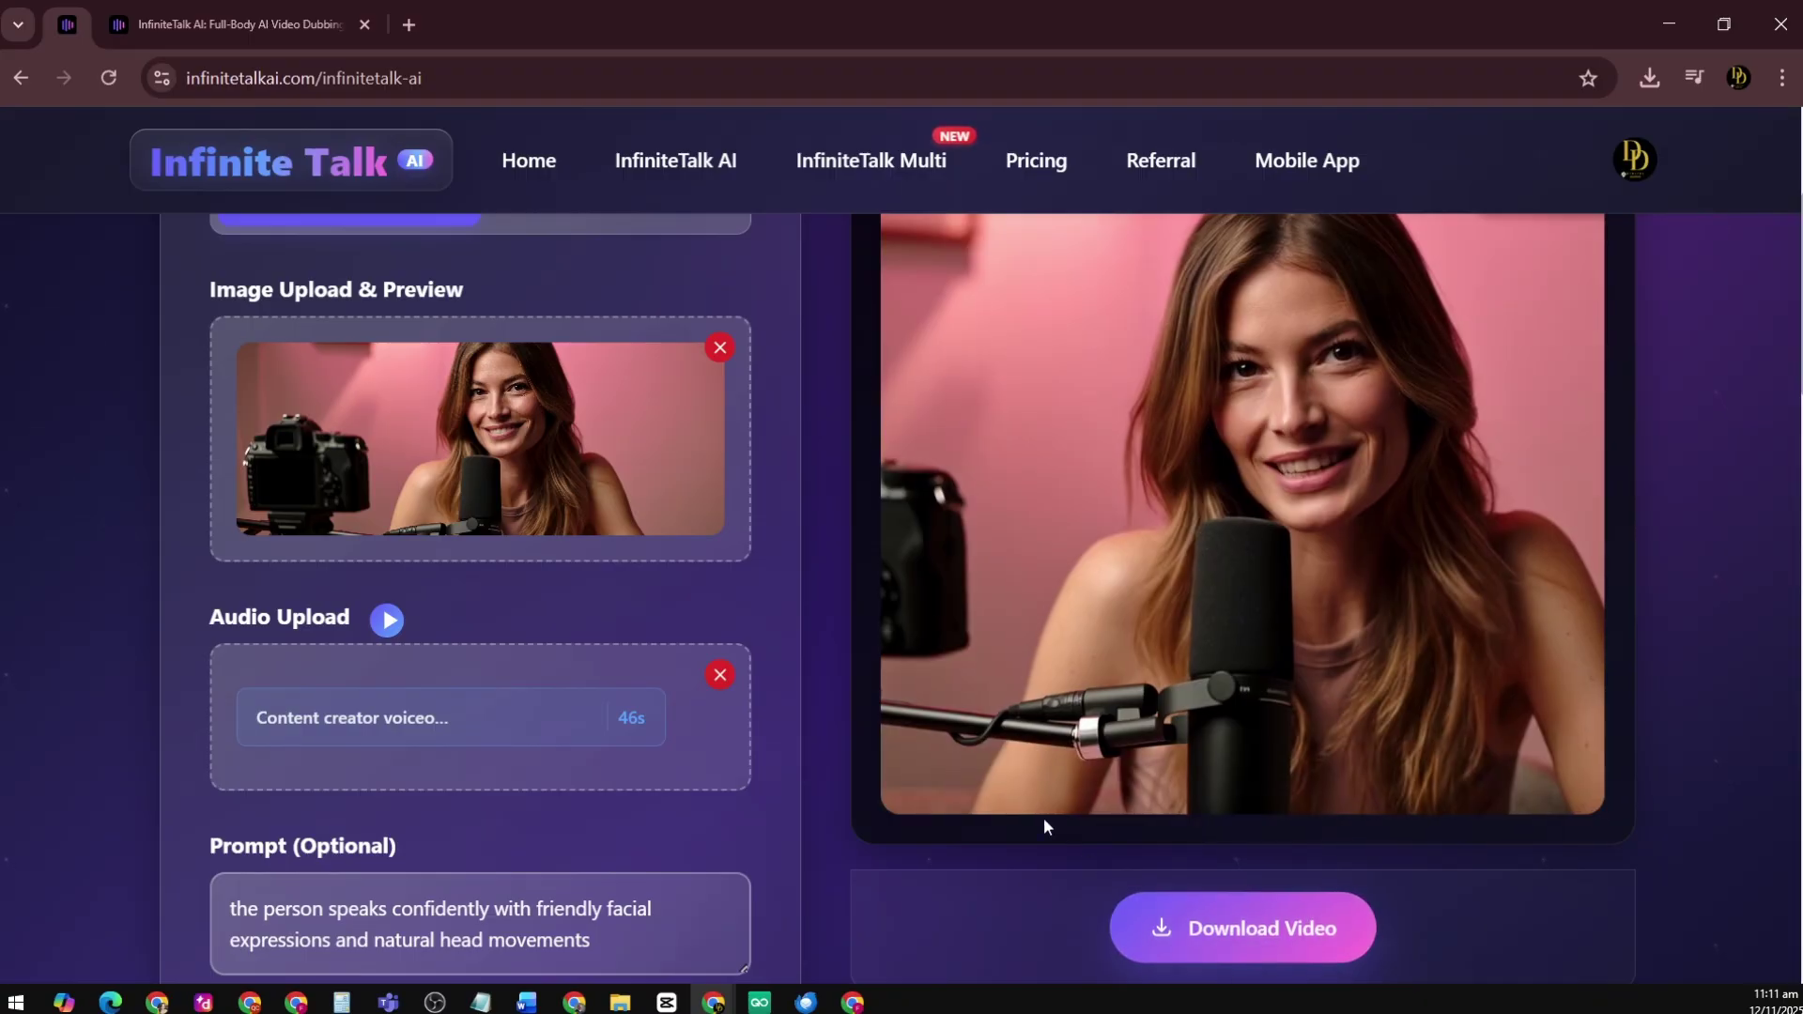
pyautogui.moveTo(909, 762)
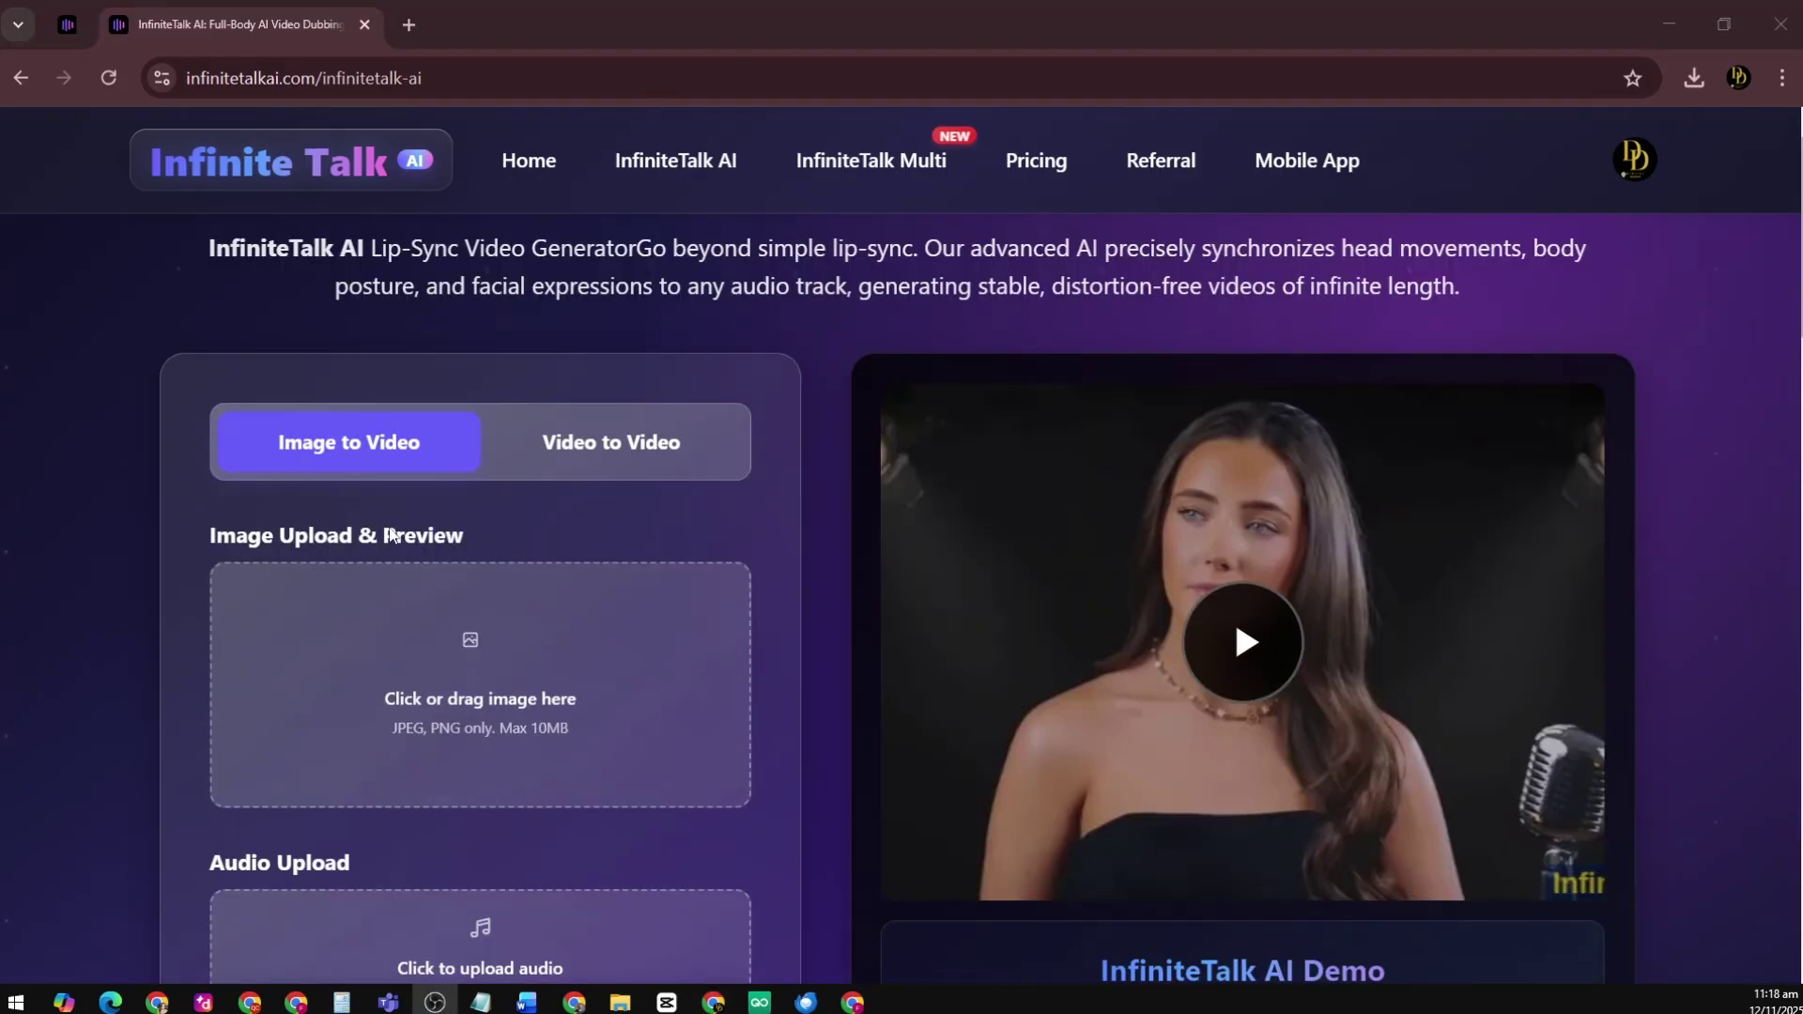
# Upload Beauty Product 2.png from the Downloads BEAUTY PRODUCT folder as the source image
pyautogui.click(435, 665)
pyautogui.click(79, 322)
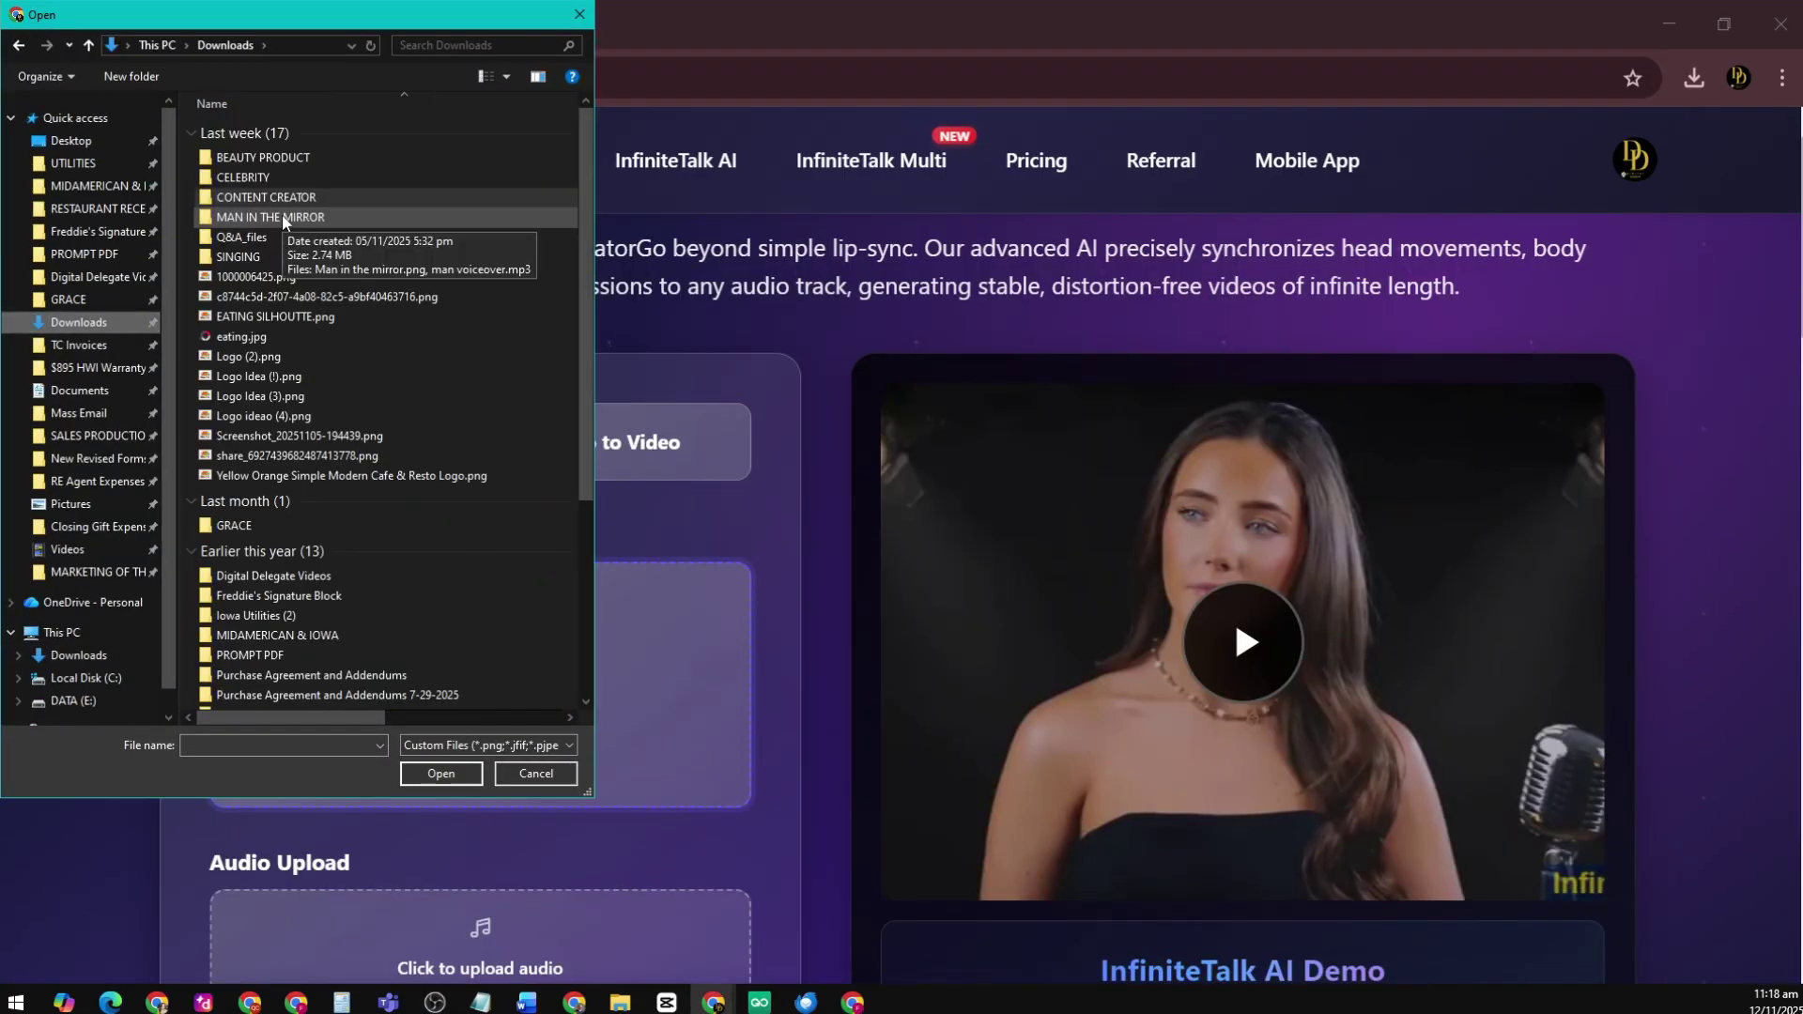
pyautogui.doubleClick(268, 158)
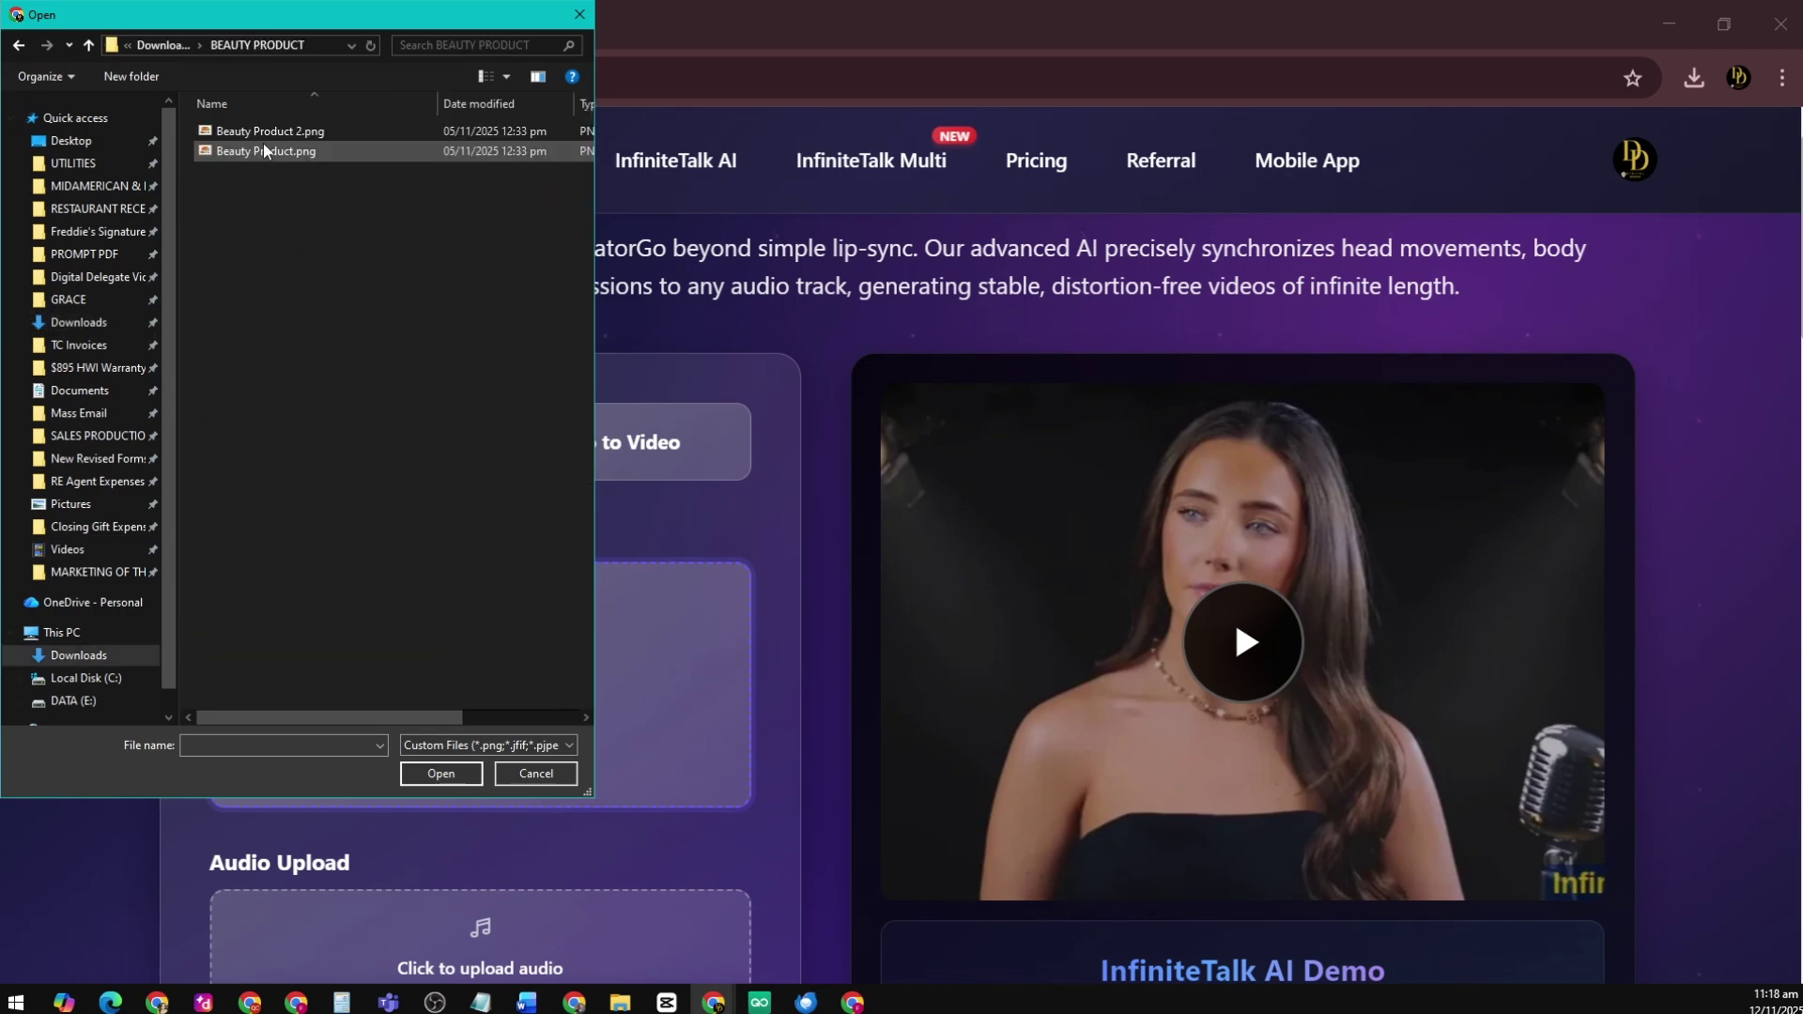
pyautogui.click(261, 135)
pyautogui.click(441, 773)
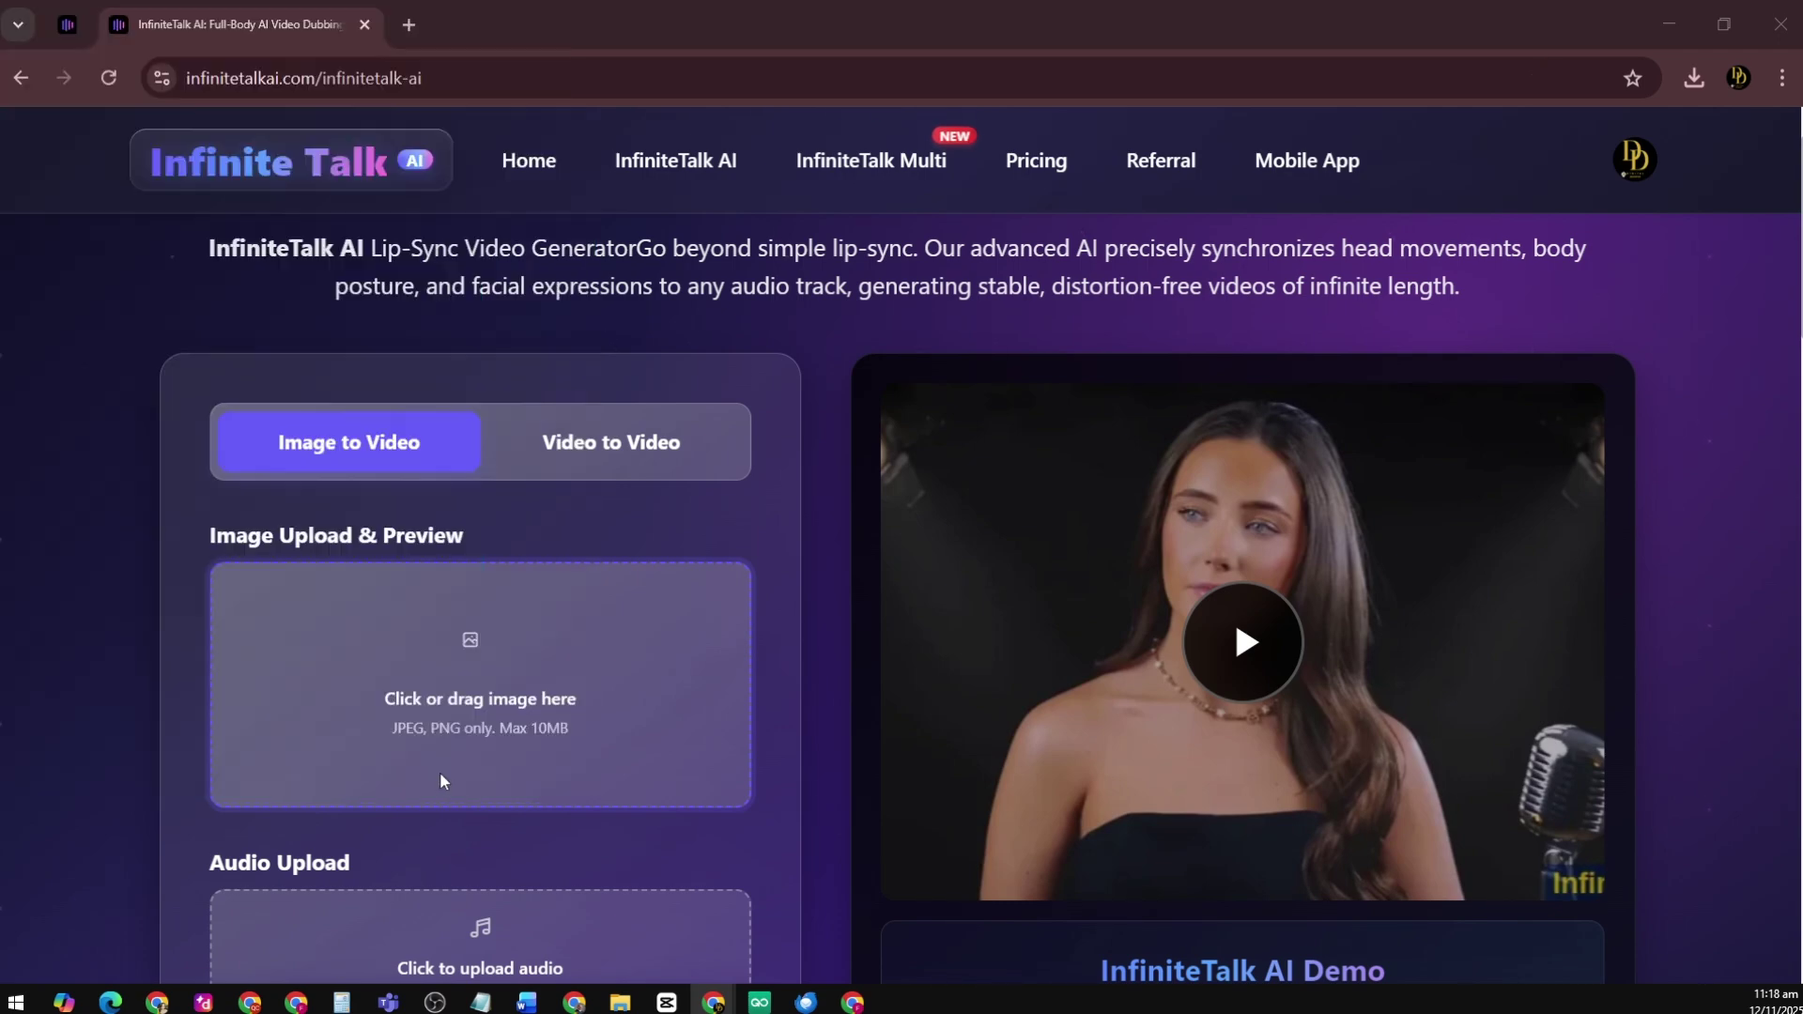
# Add Beauty voiceover.mp3 as the audio track
pyautogui.scroll(-4, 487, 674)
pyautogui.click(507, 636)
pyautogui.click(271, 132)
pyautogui.click(441, 773)
# Paste the descriptive prompt, choose 720p, and generate the video from the image
pyautogui.scroll(-3, 394, 556)
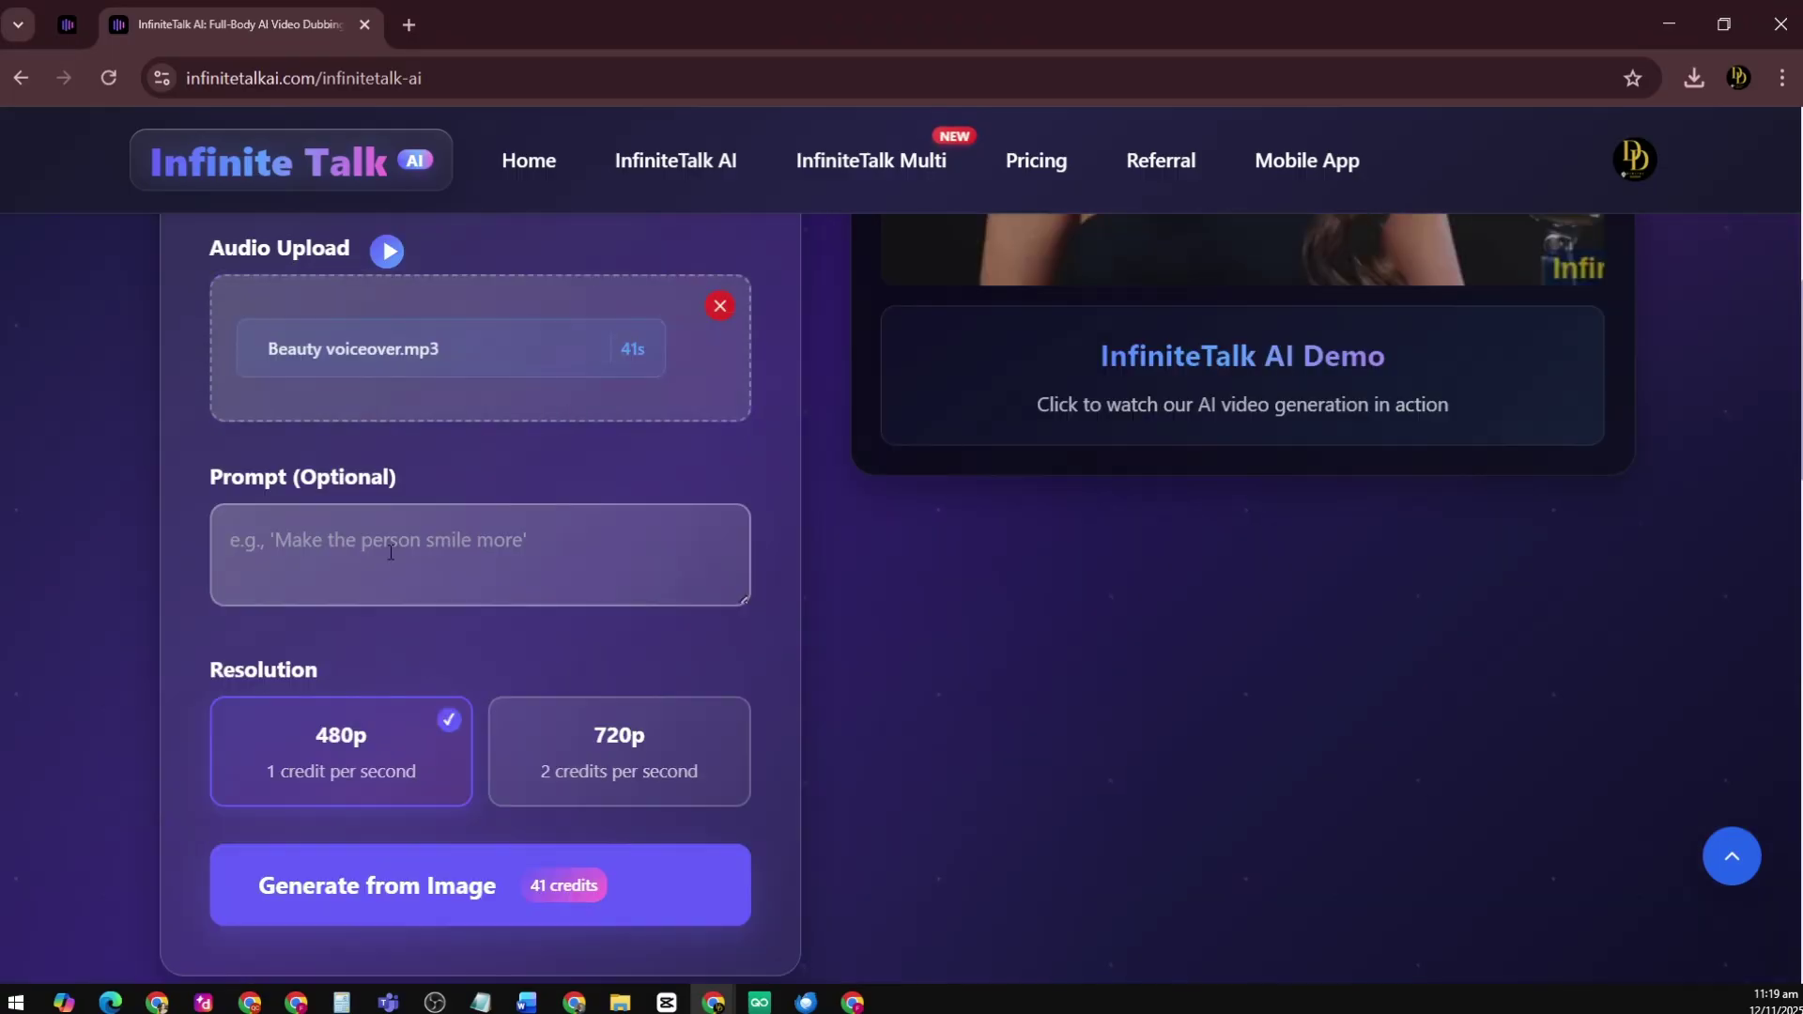
pyautogui.click(390, 549)
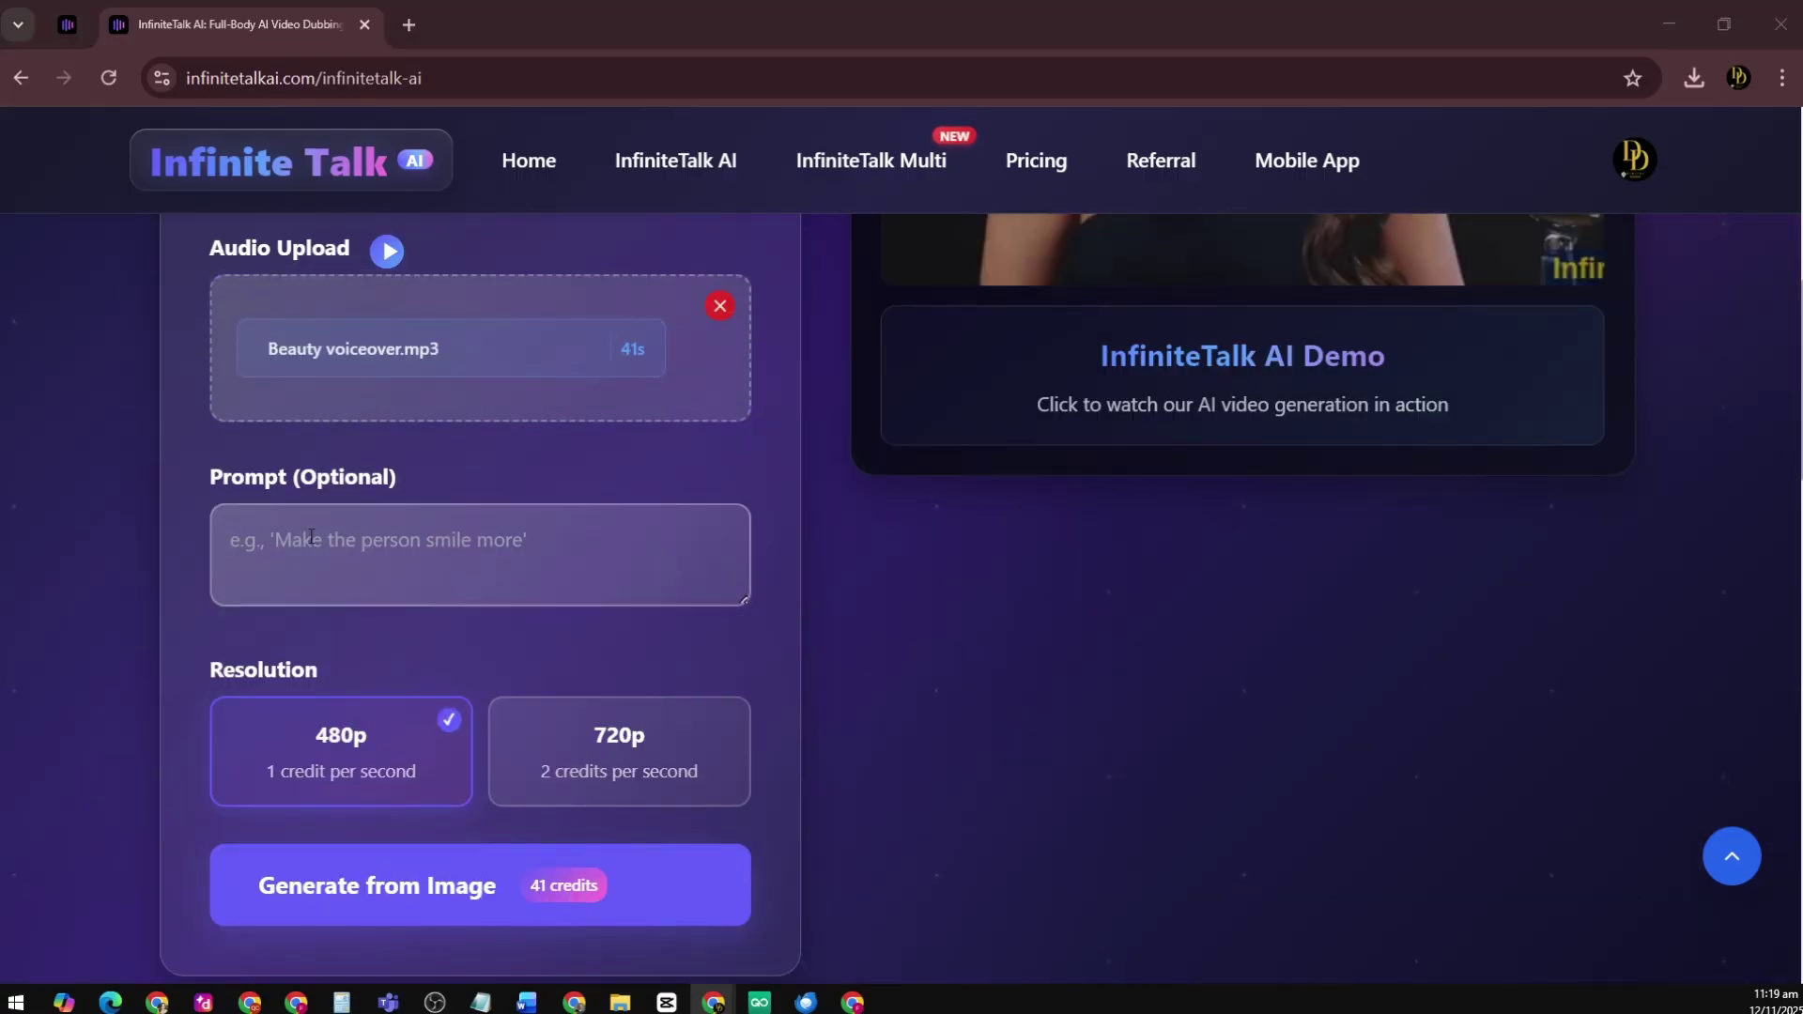
pyautogui.hotkey('ctrl', 'v')
pyautogui.scroll(2, 407, 579)
pyautogui.scroll(-2, 408, 580)
pyautogui.click(620, 751)
pyautogui.scroll(-1, 447, 888)
pyautogui.click(349, 782)
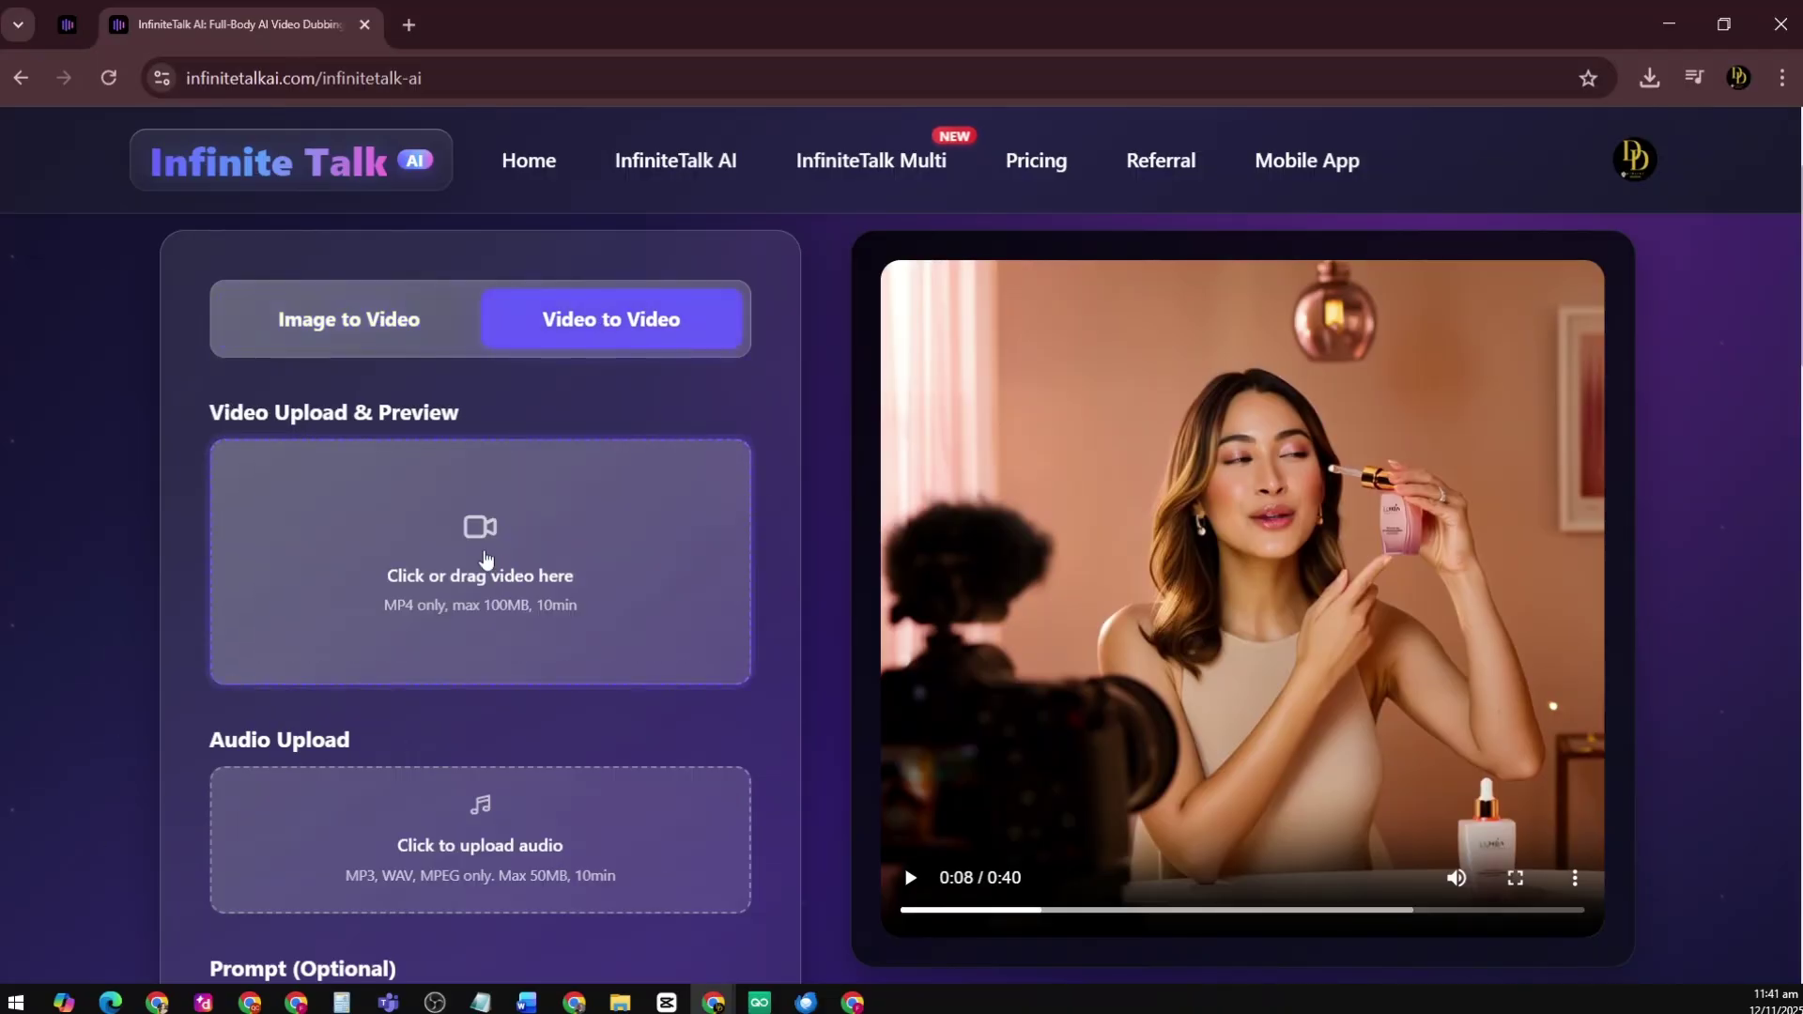
# Upload Car Man 2.mp4 from the MAN folder and the ElevenLabs voiceover as dub audio
pyautogui.click(484, 558)
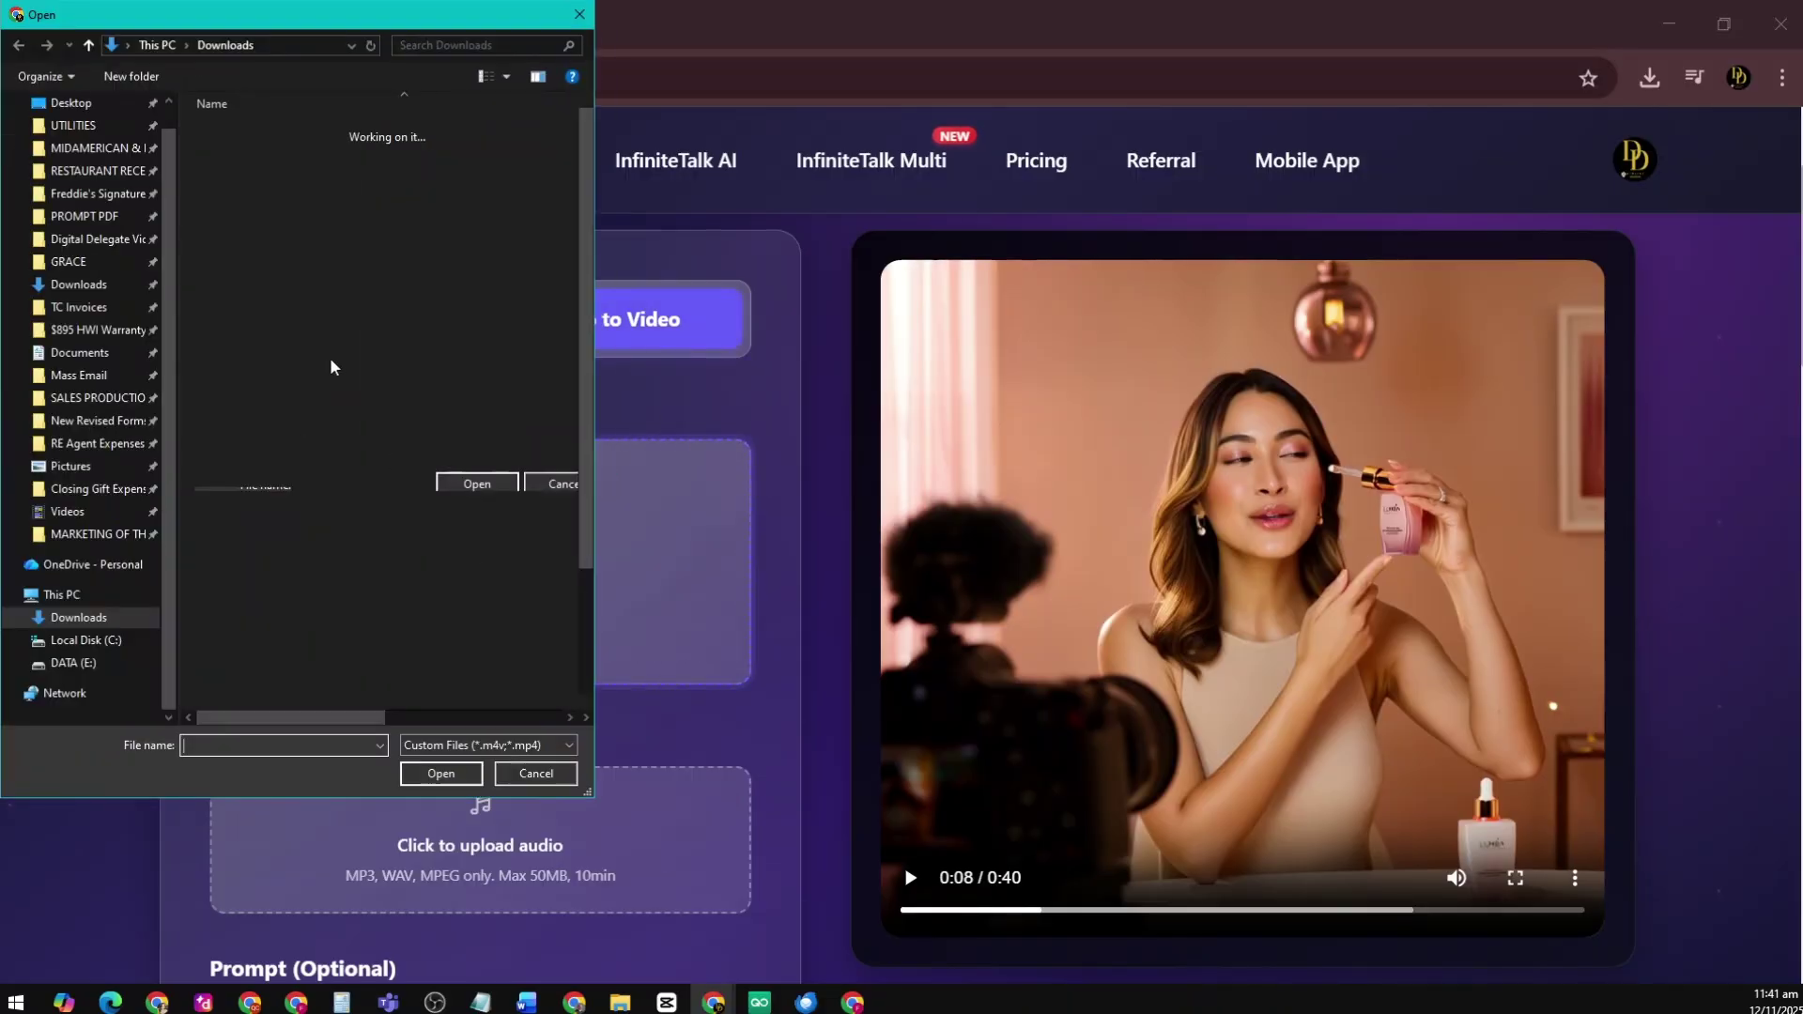
pyautogui.doubleClick(229, 158)
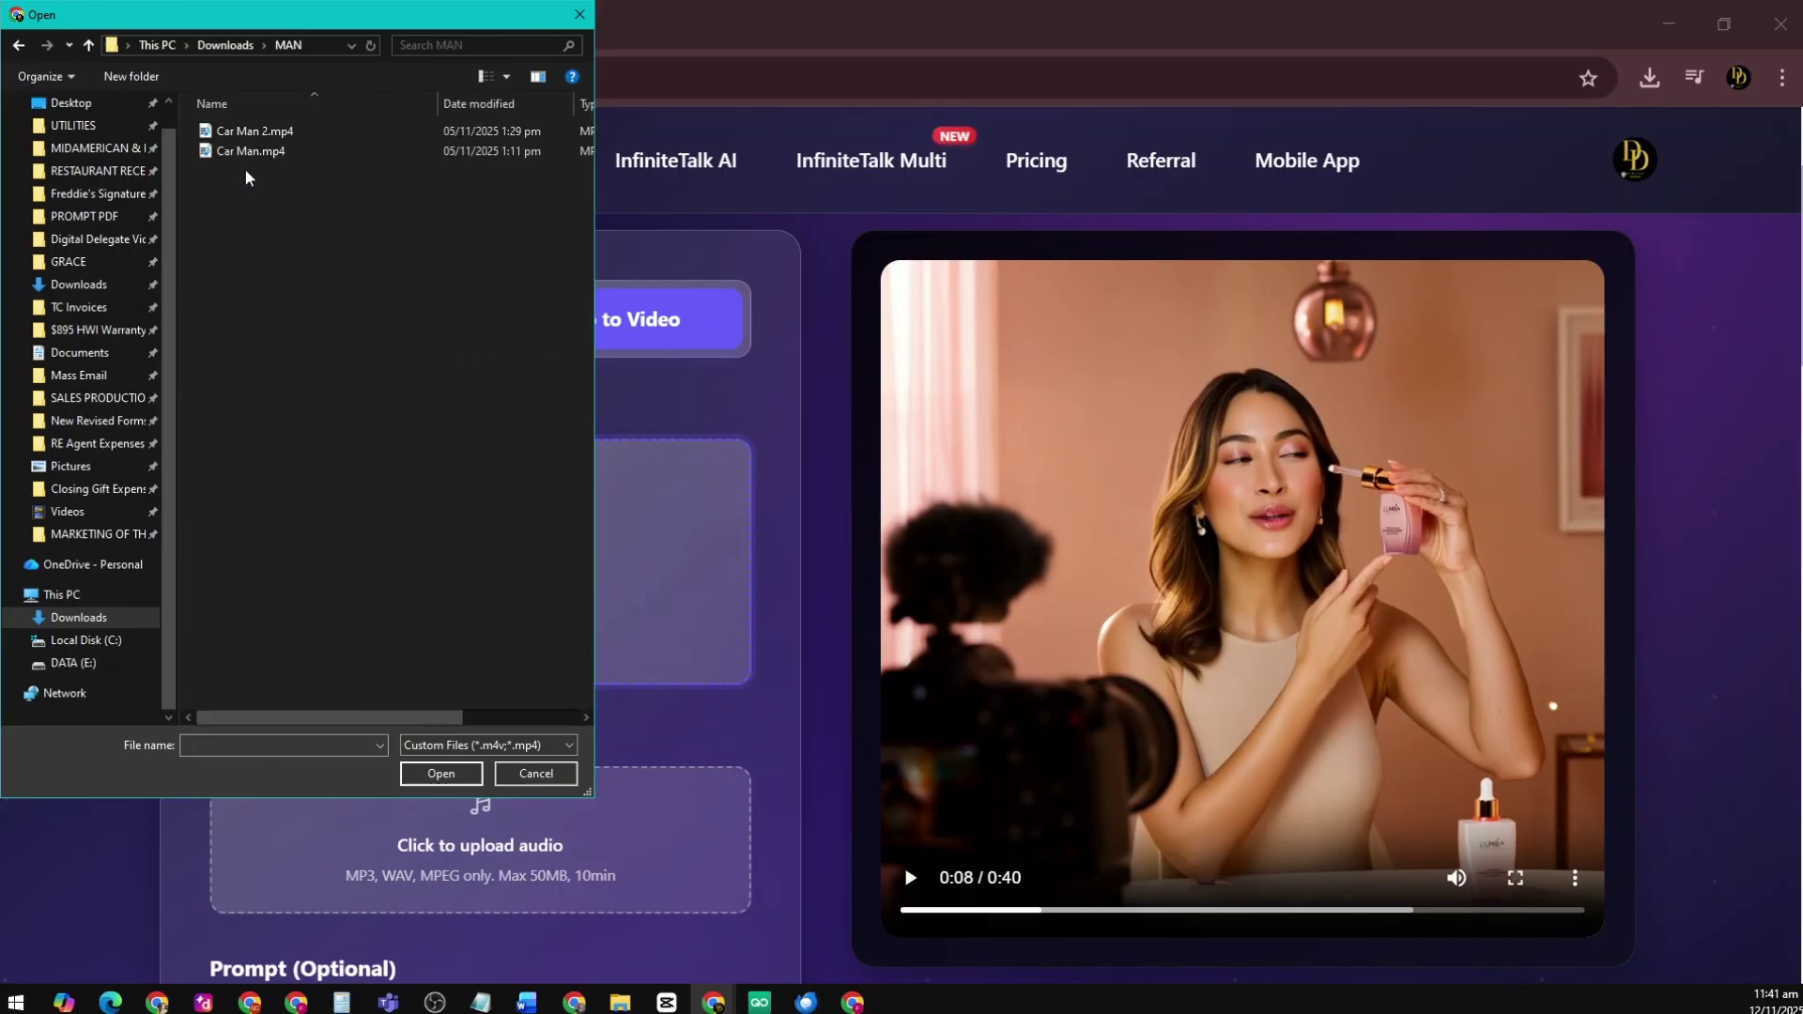
pyautogui.click(252, 132)
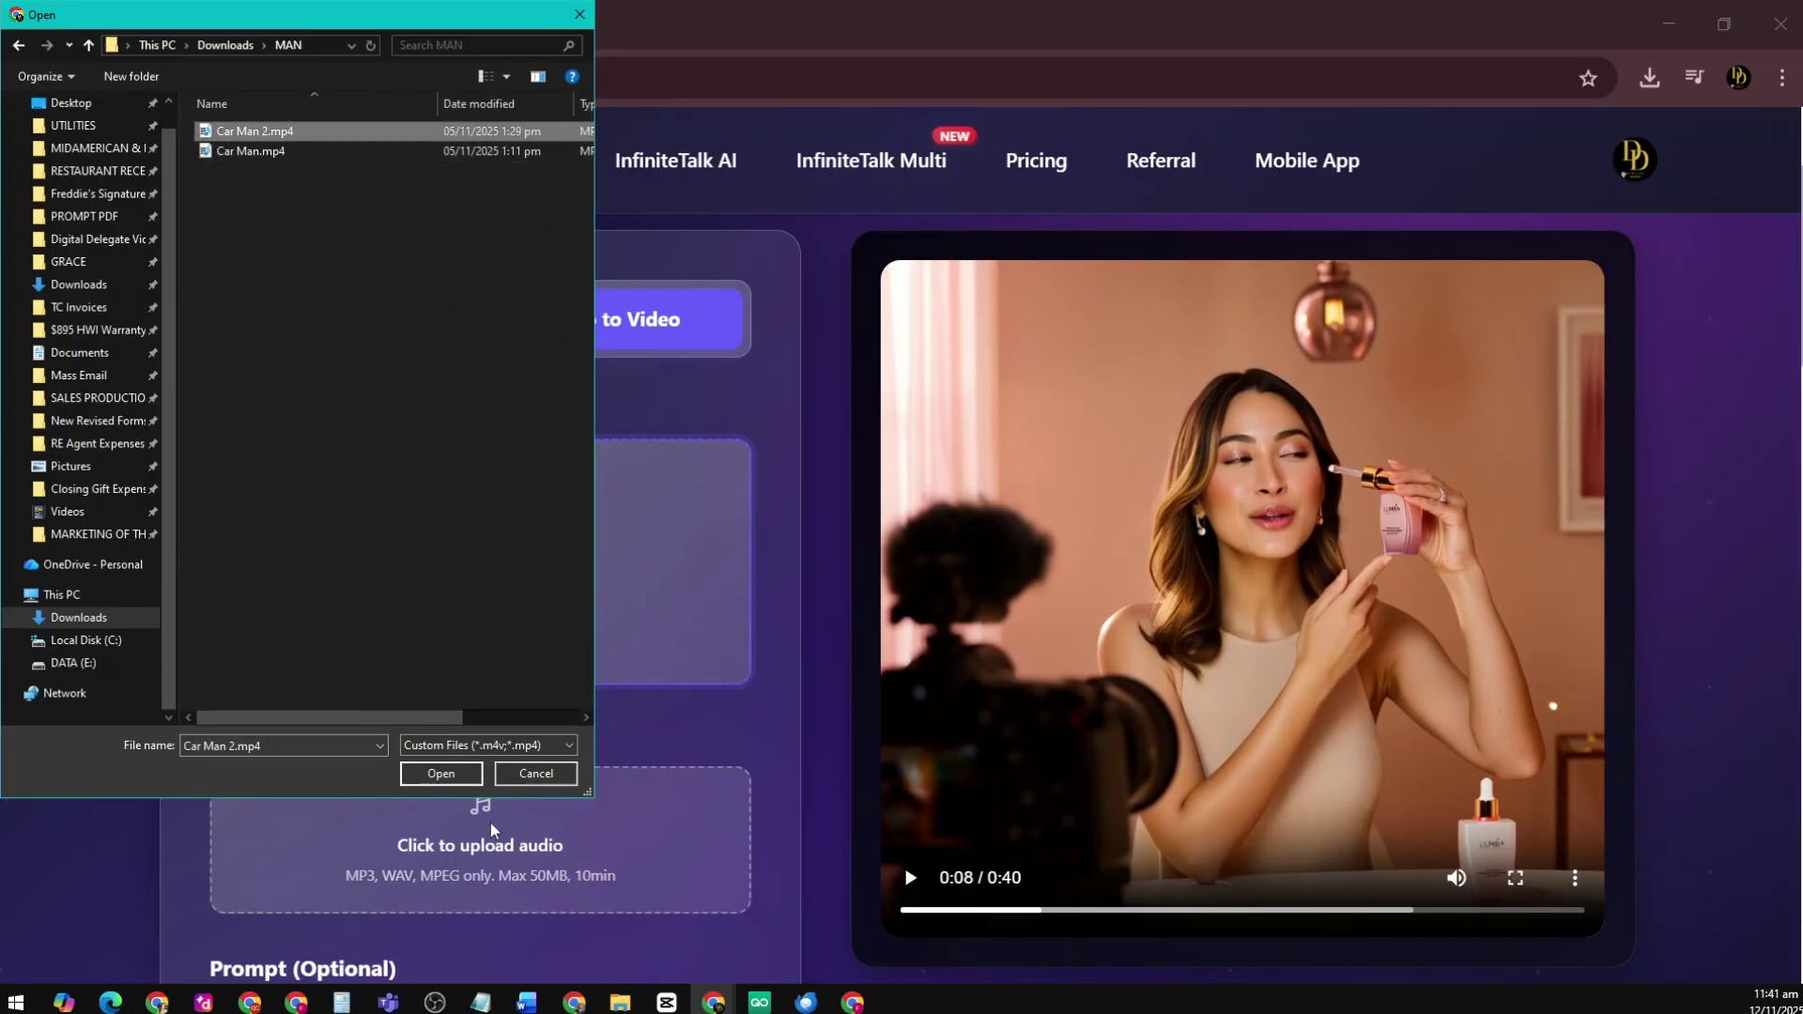
pyautogui.click(432, 774)
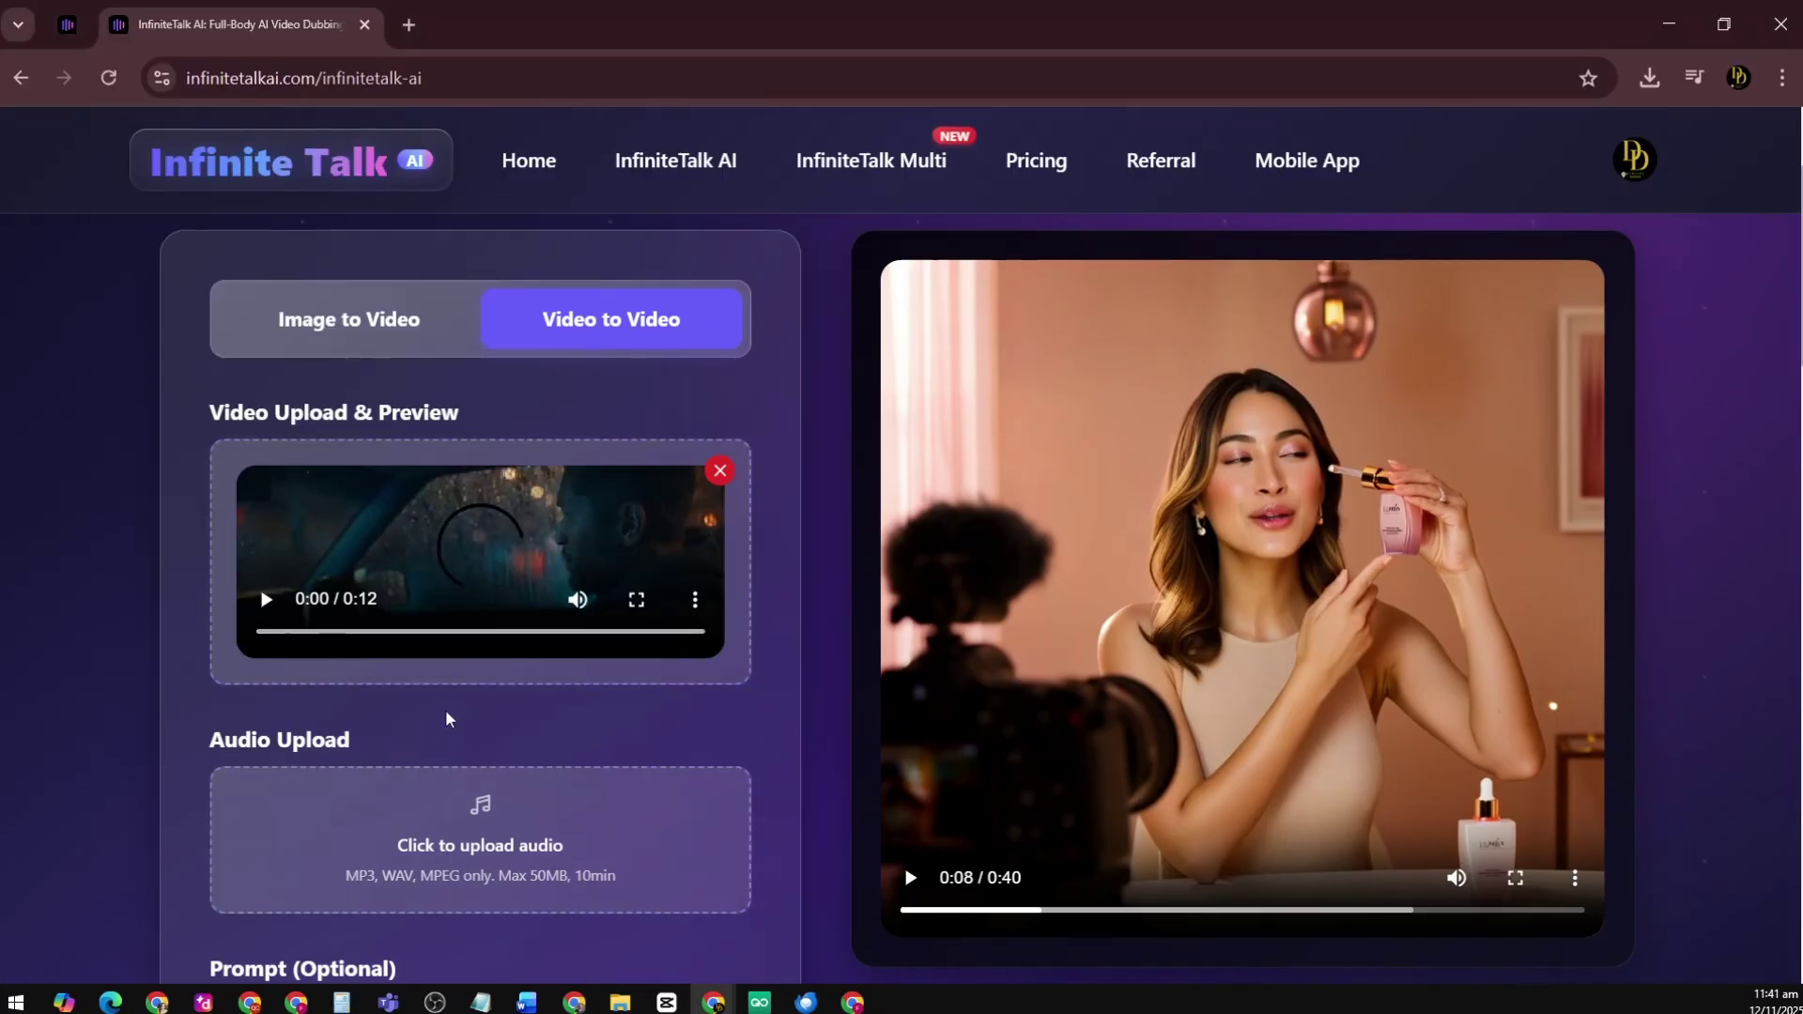
pyautogui.click(500, 825)
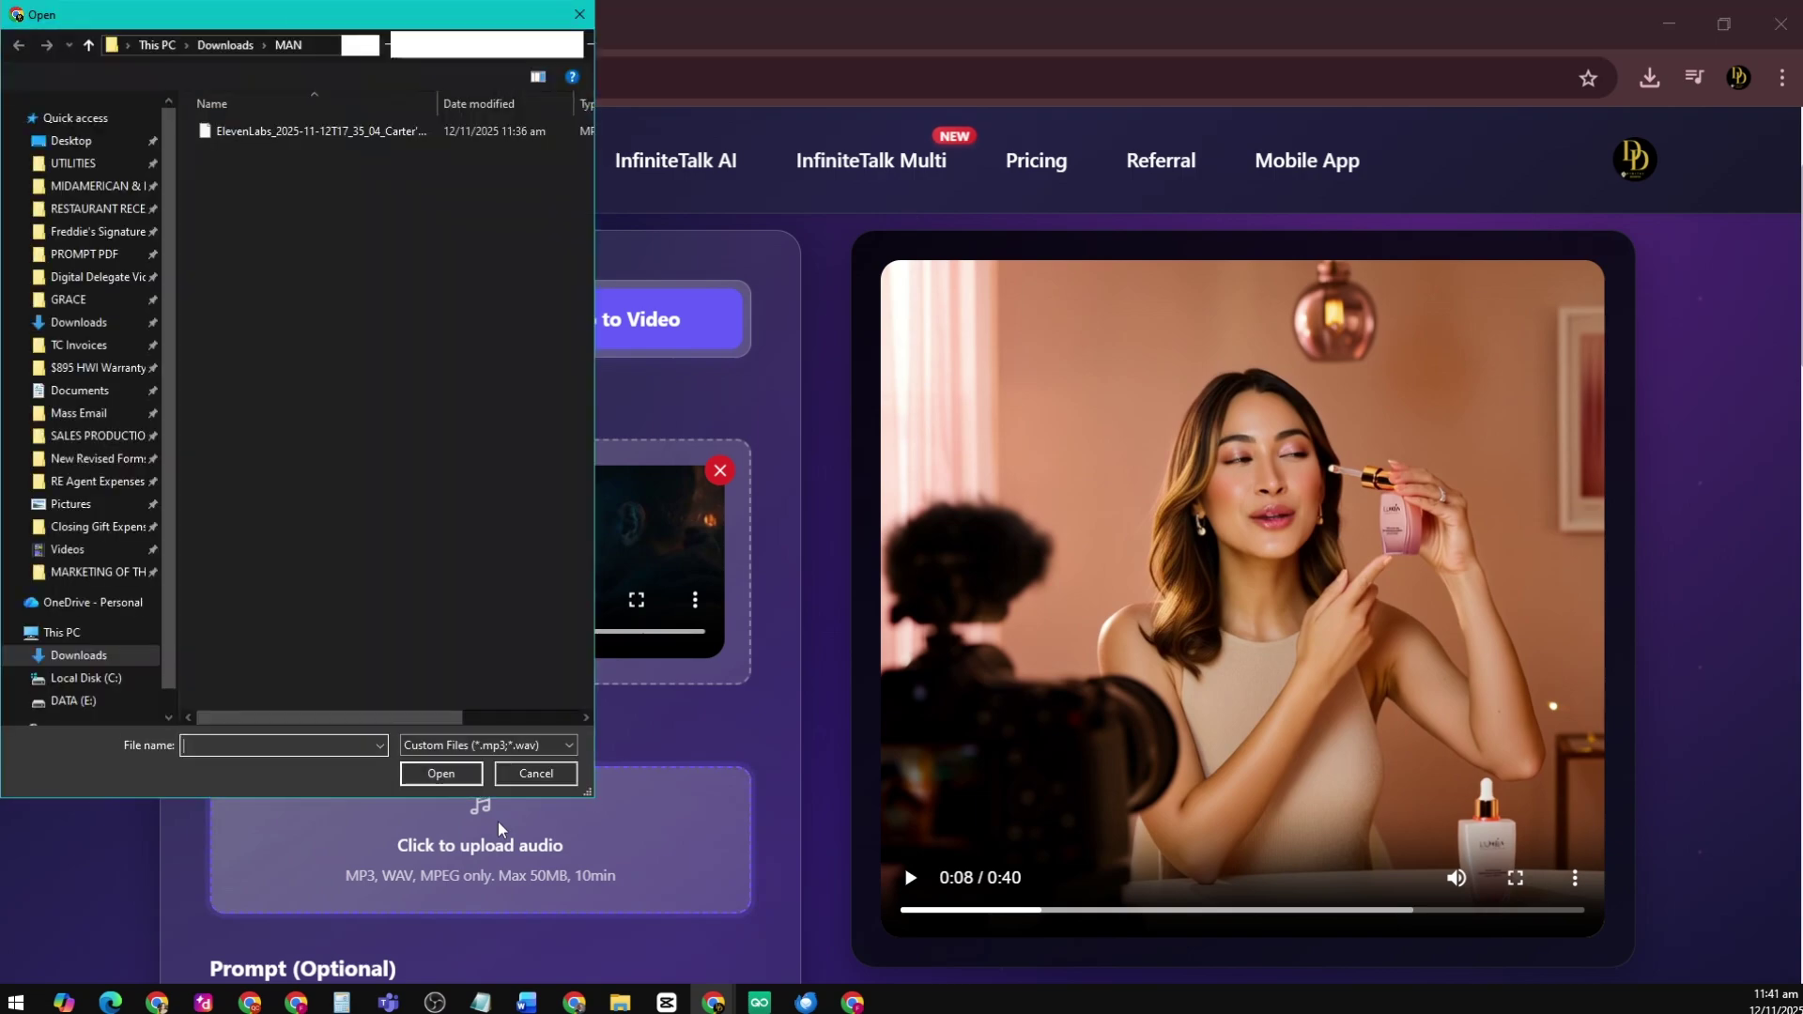
pyautogui.click(302, 138)
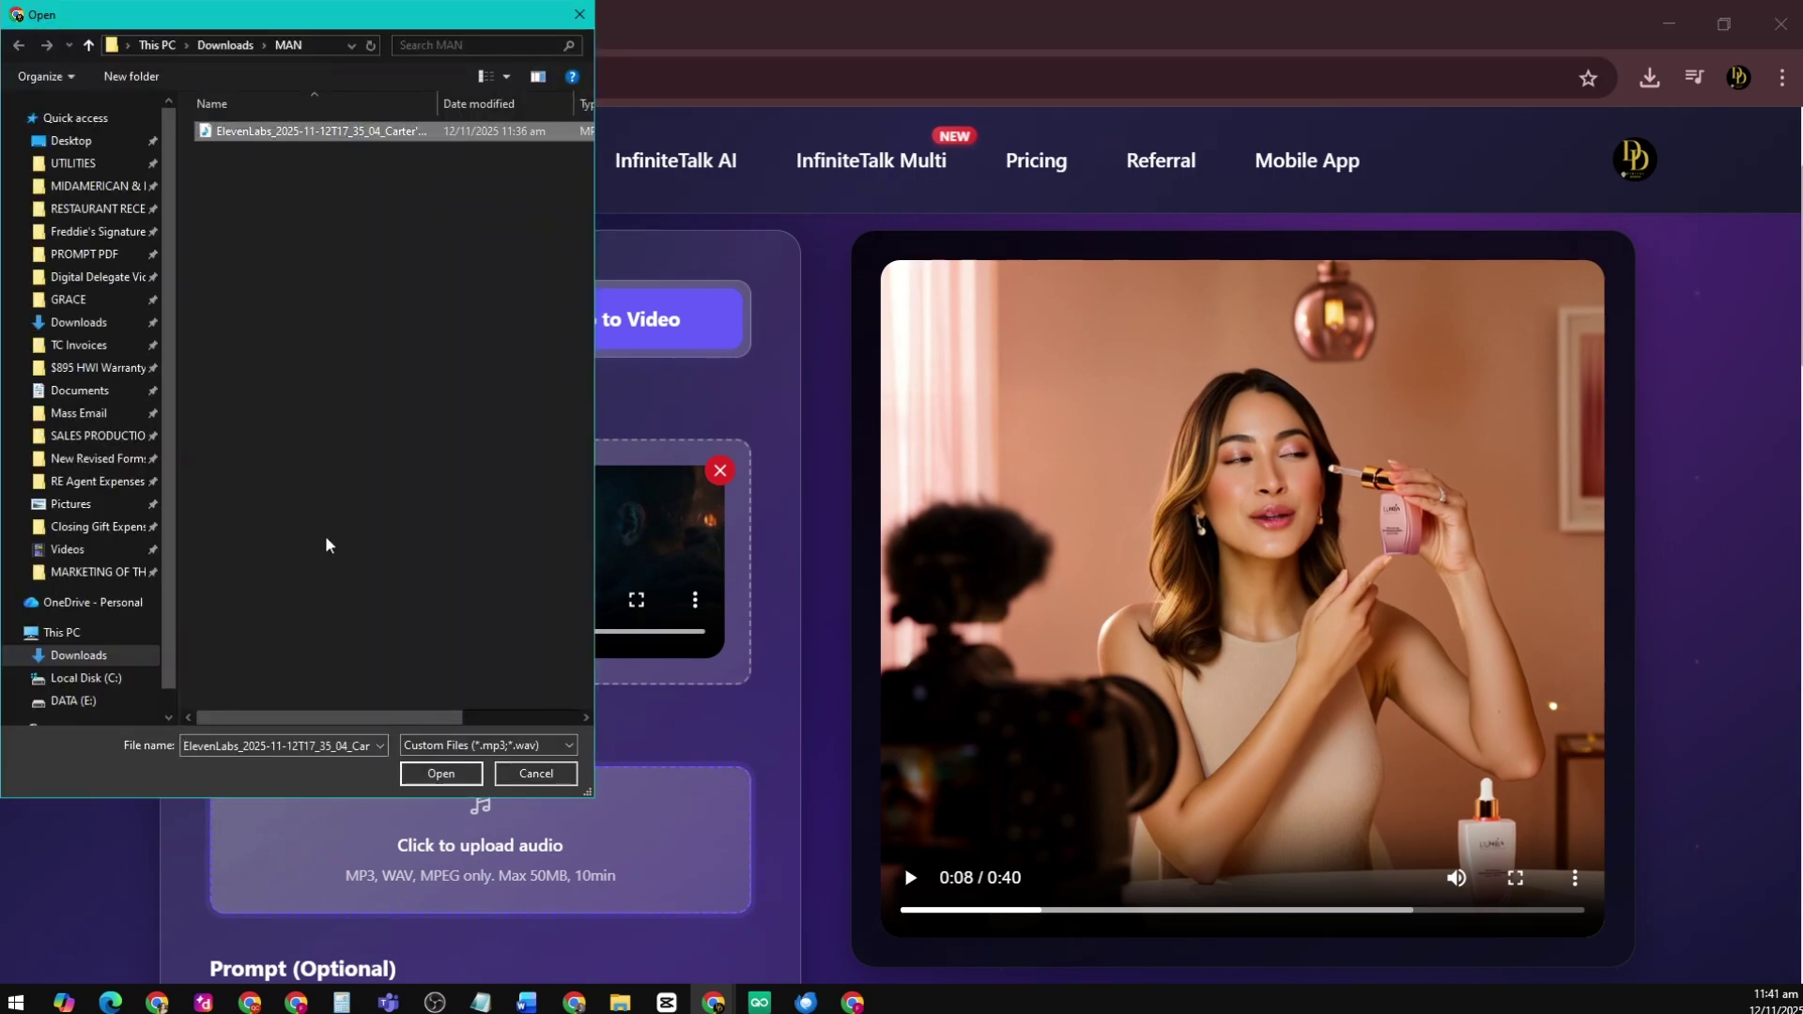
pyautogui.click(441, 774)
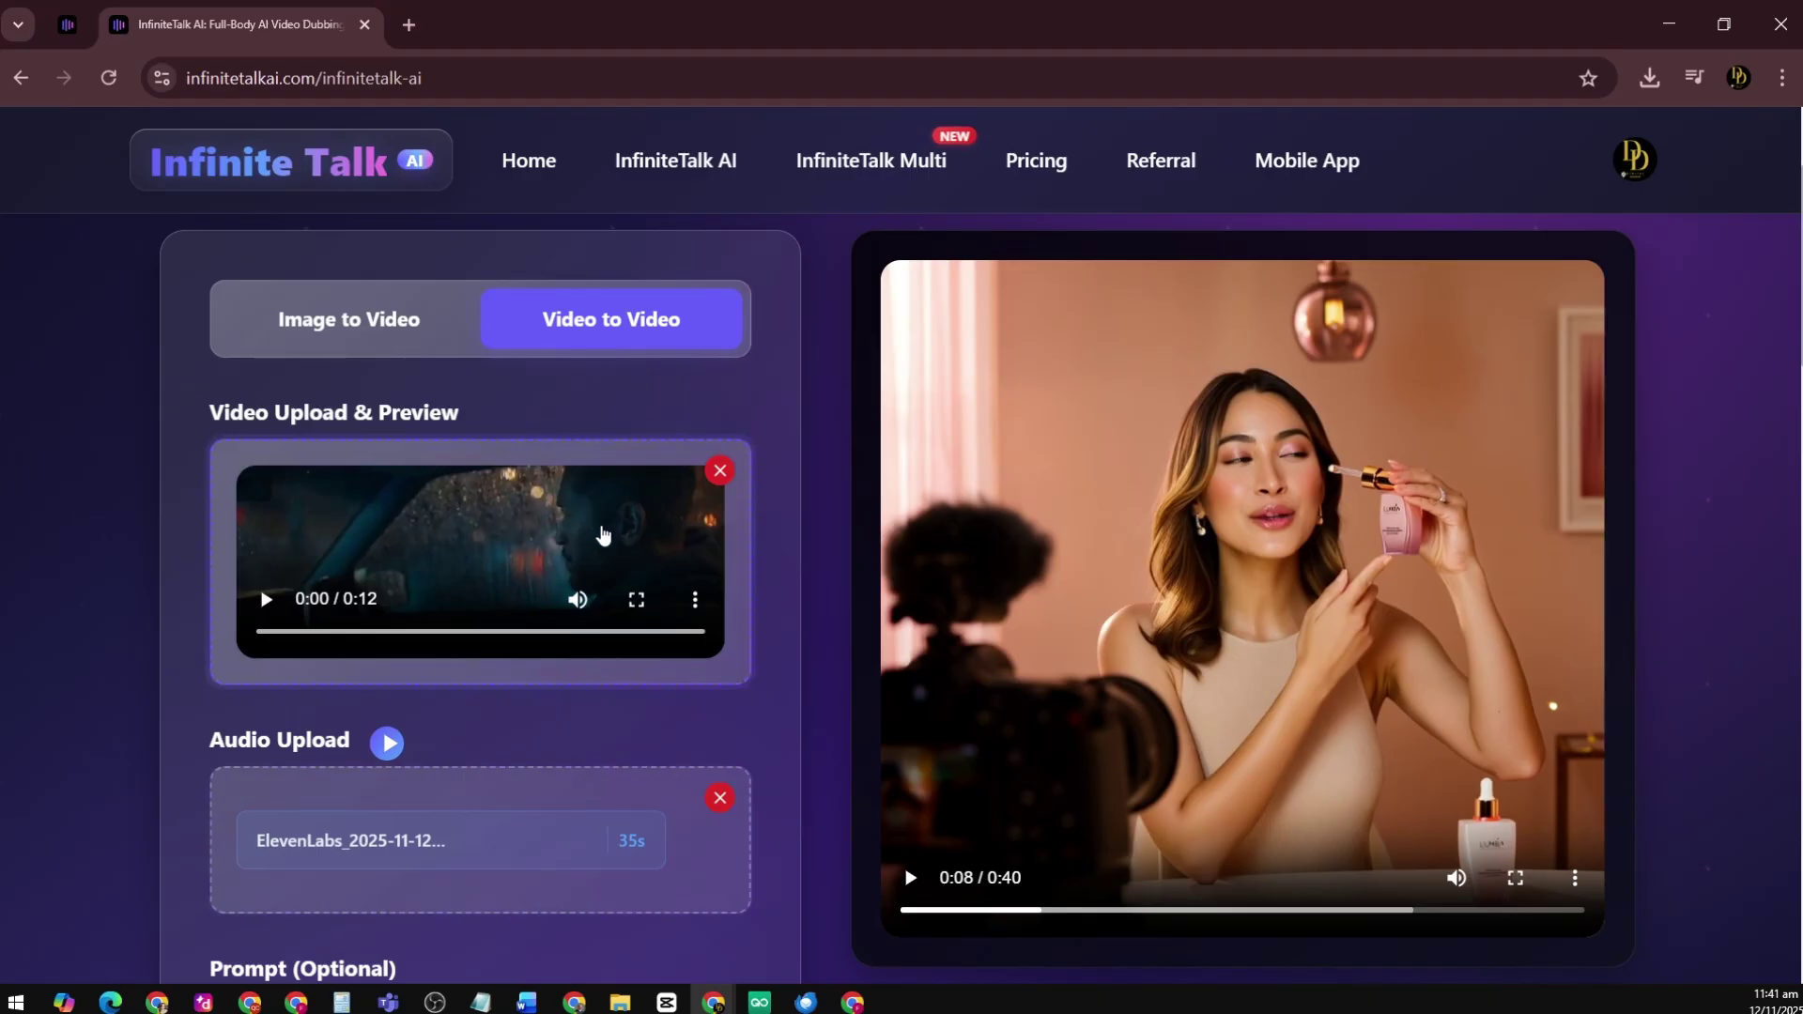
# Settle the output resolution on 720p HD after briefly trying 480p Standard
pyautogui.scroll(-2, 500, 794)
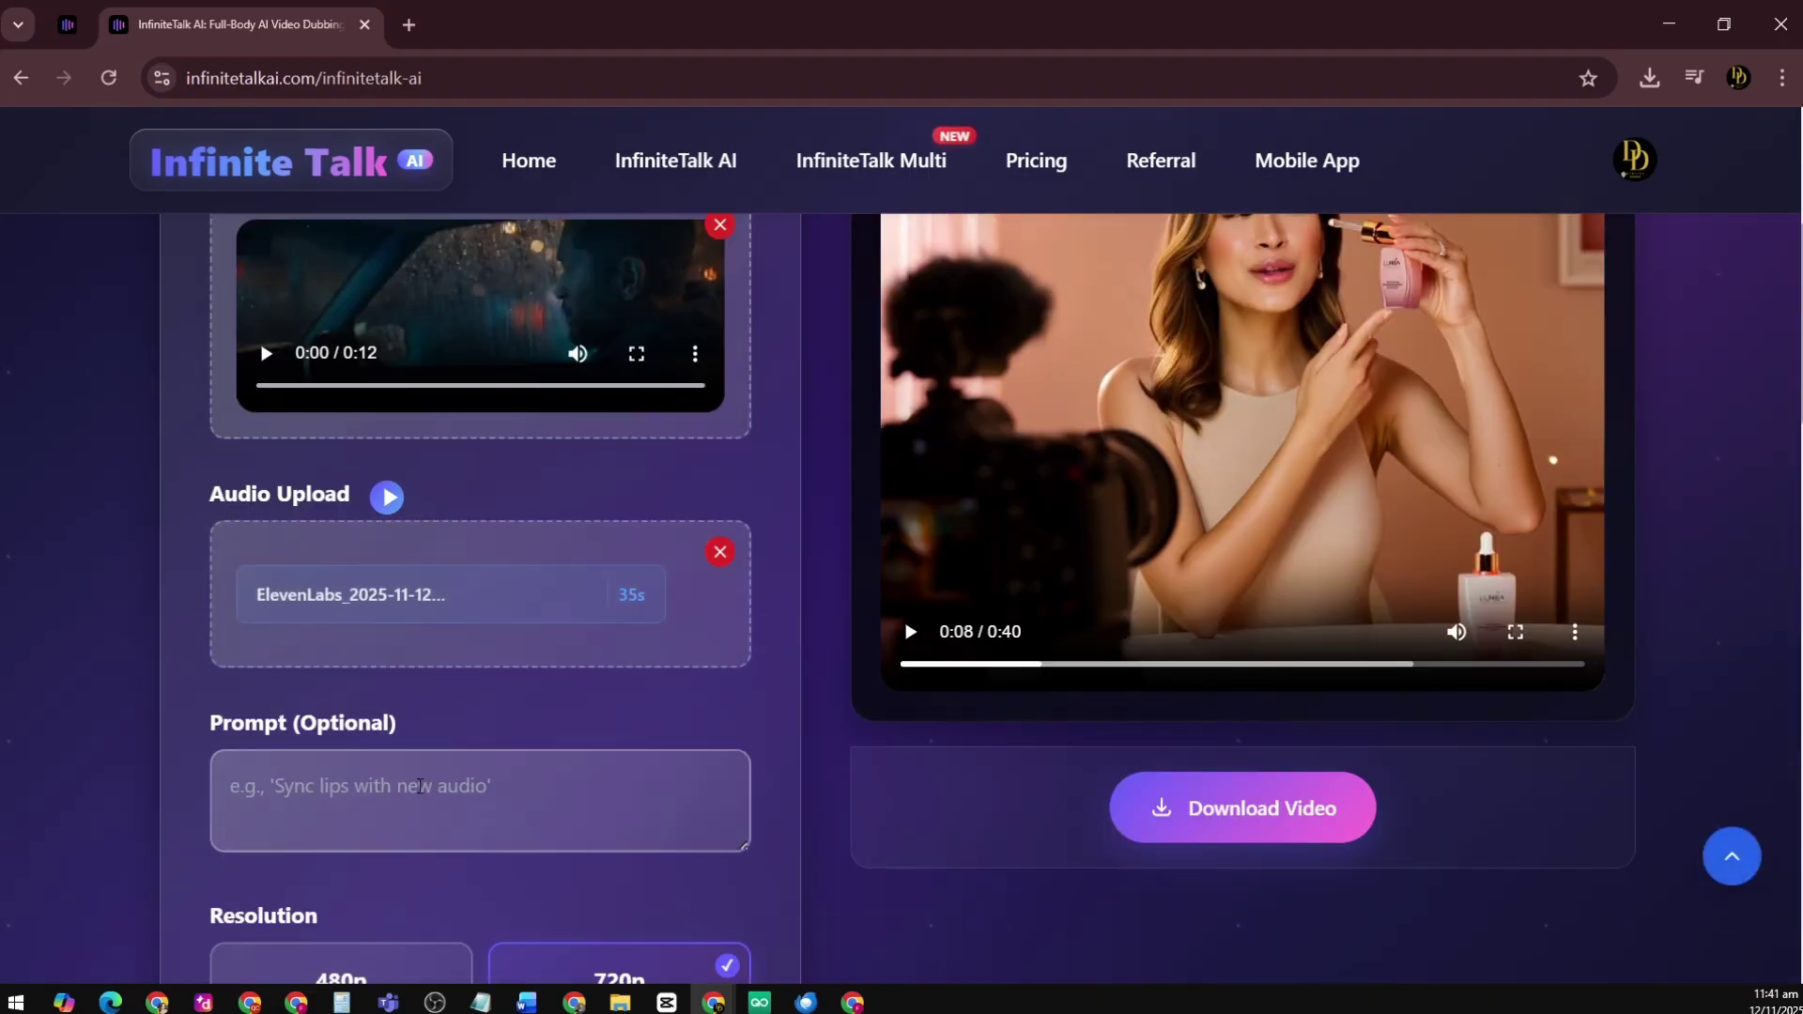
pyautogui.click(418, 785)
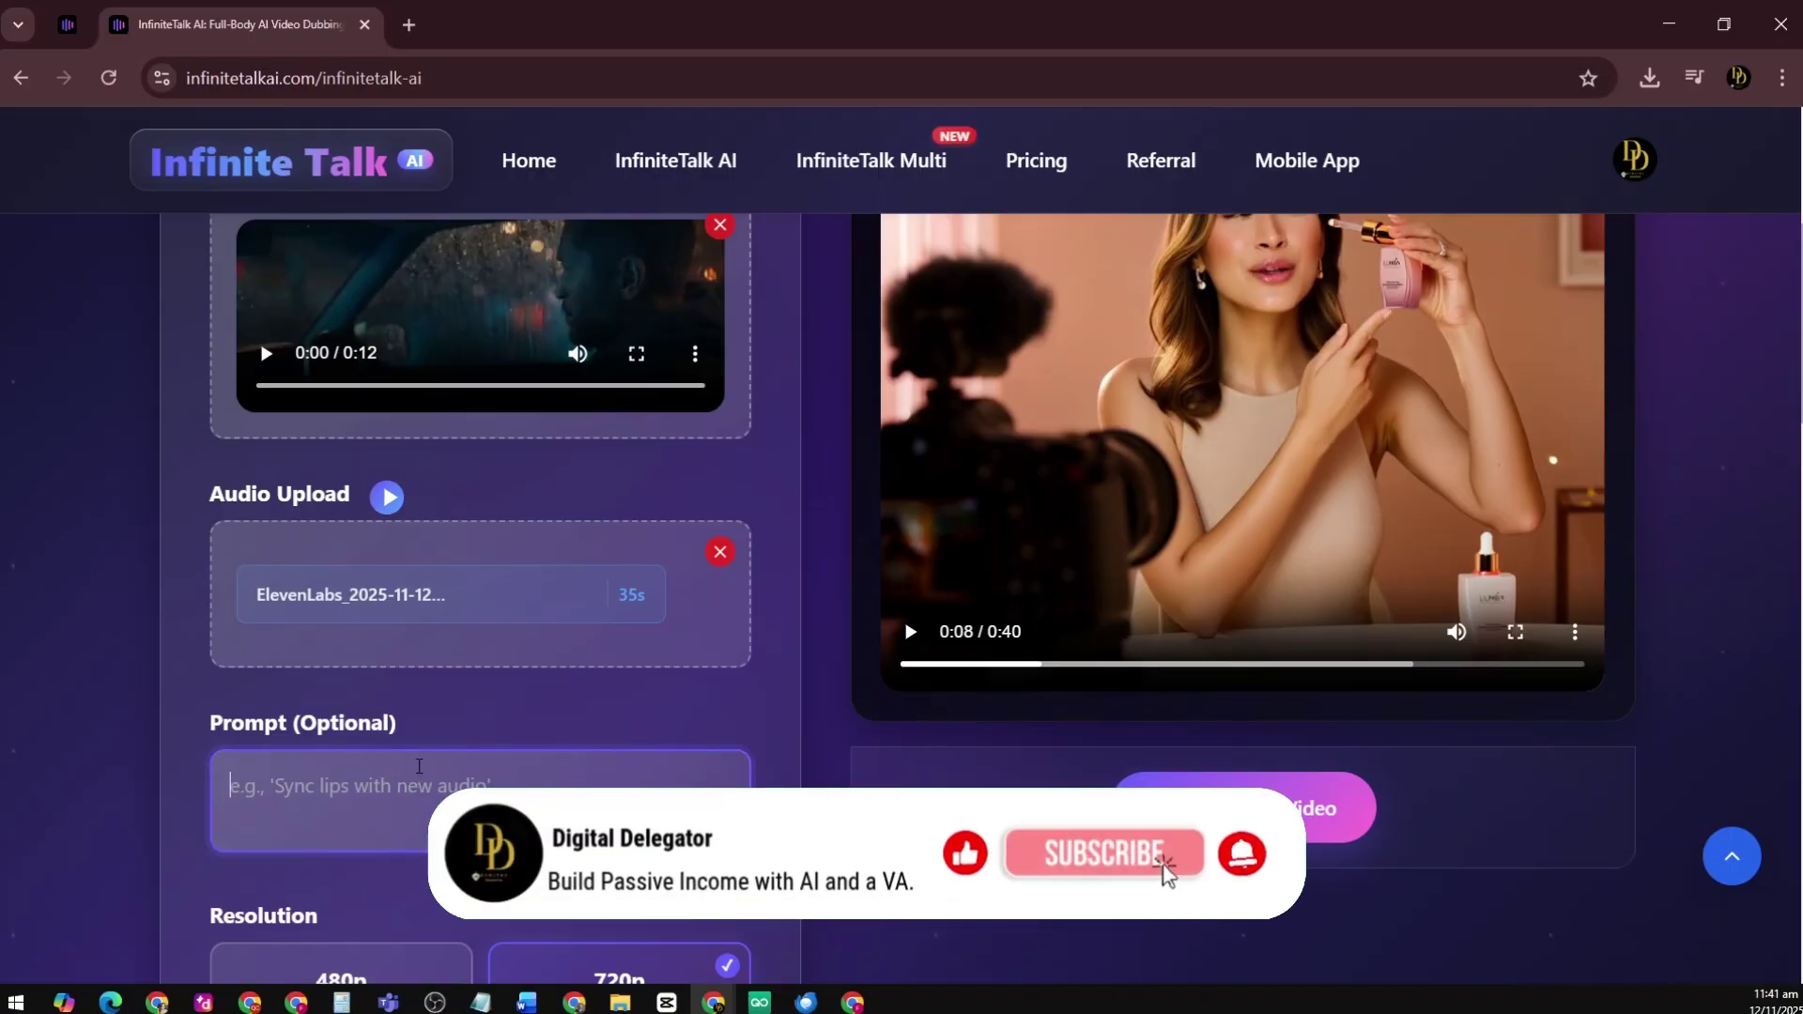
pyautogui.scroll(-2, 404, 808)
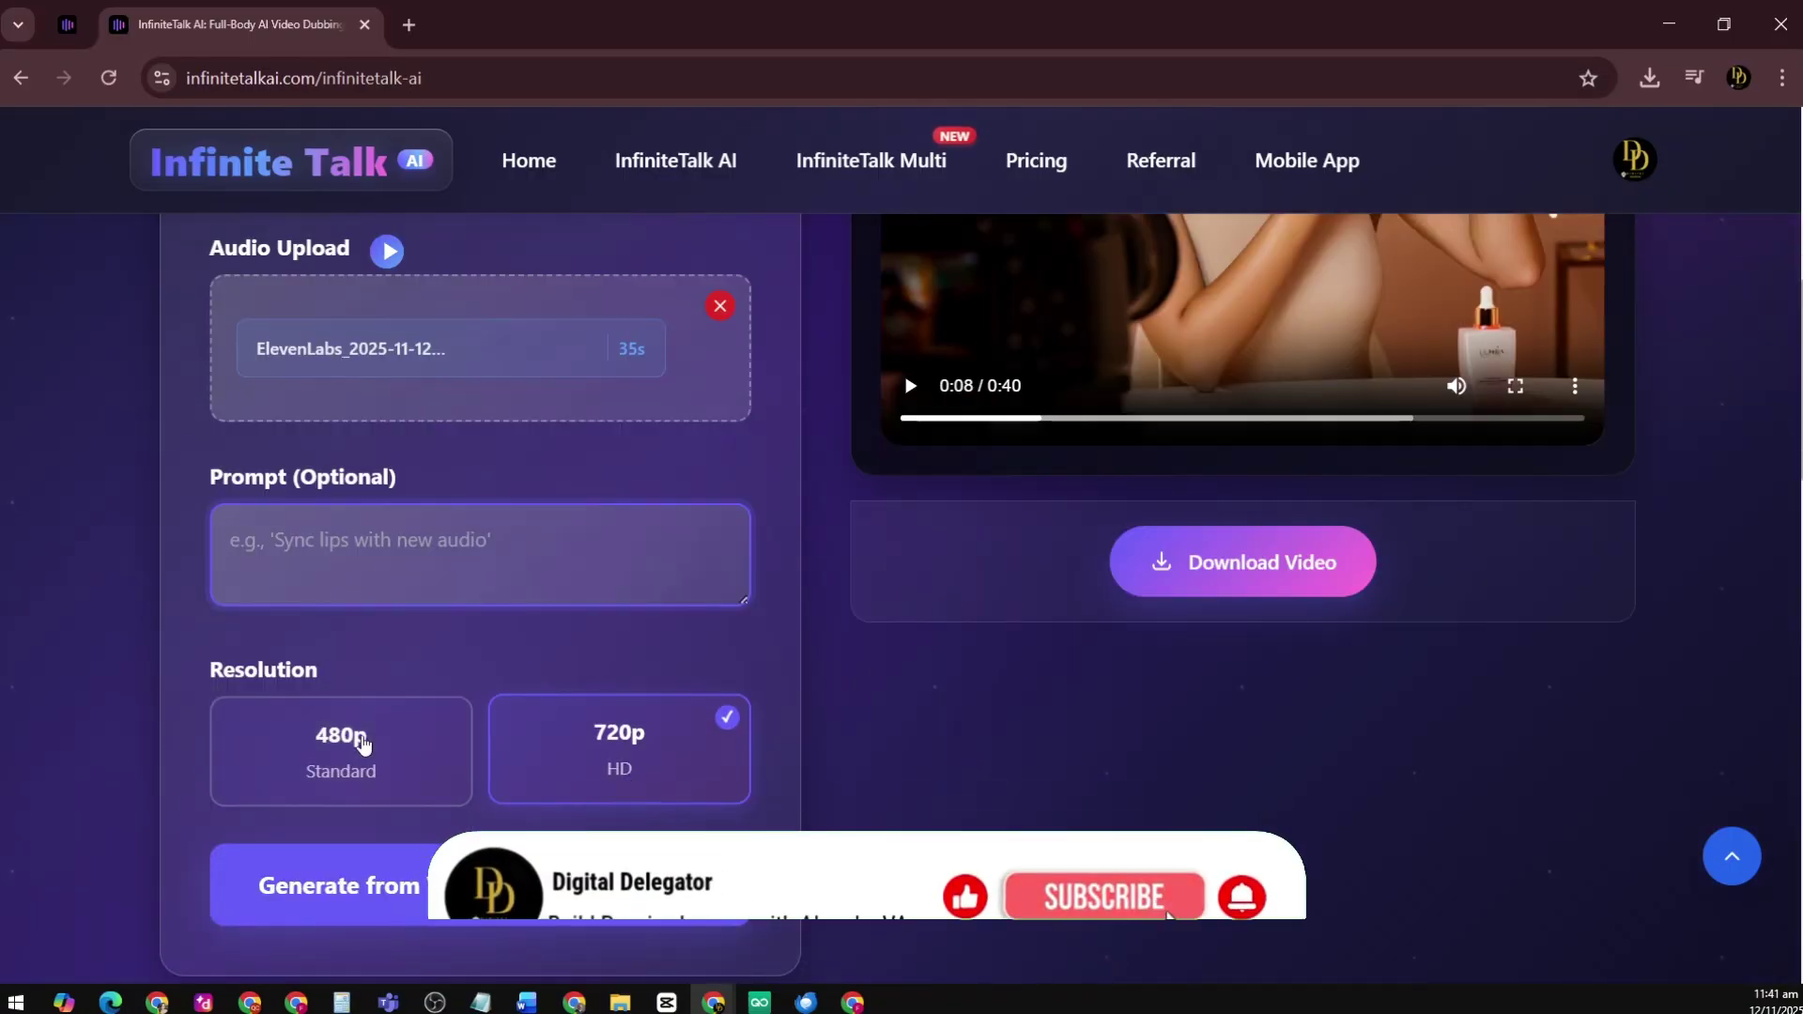
pyautogui.click(360, 748)
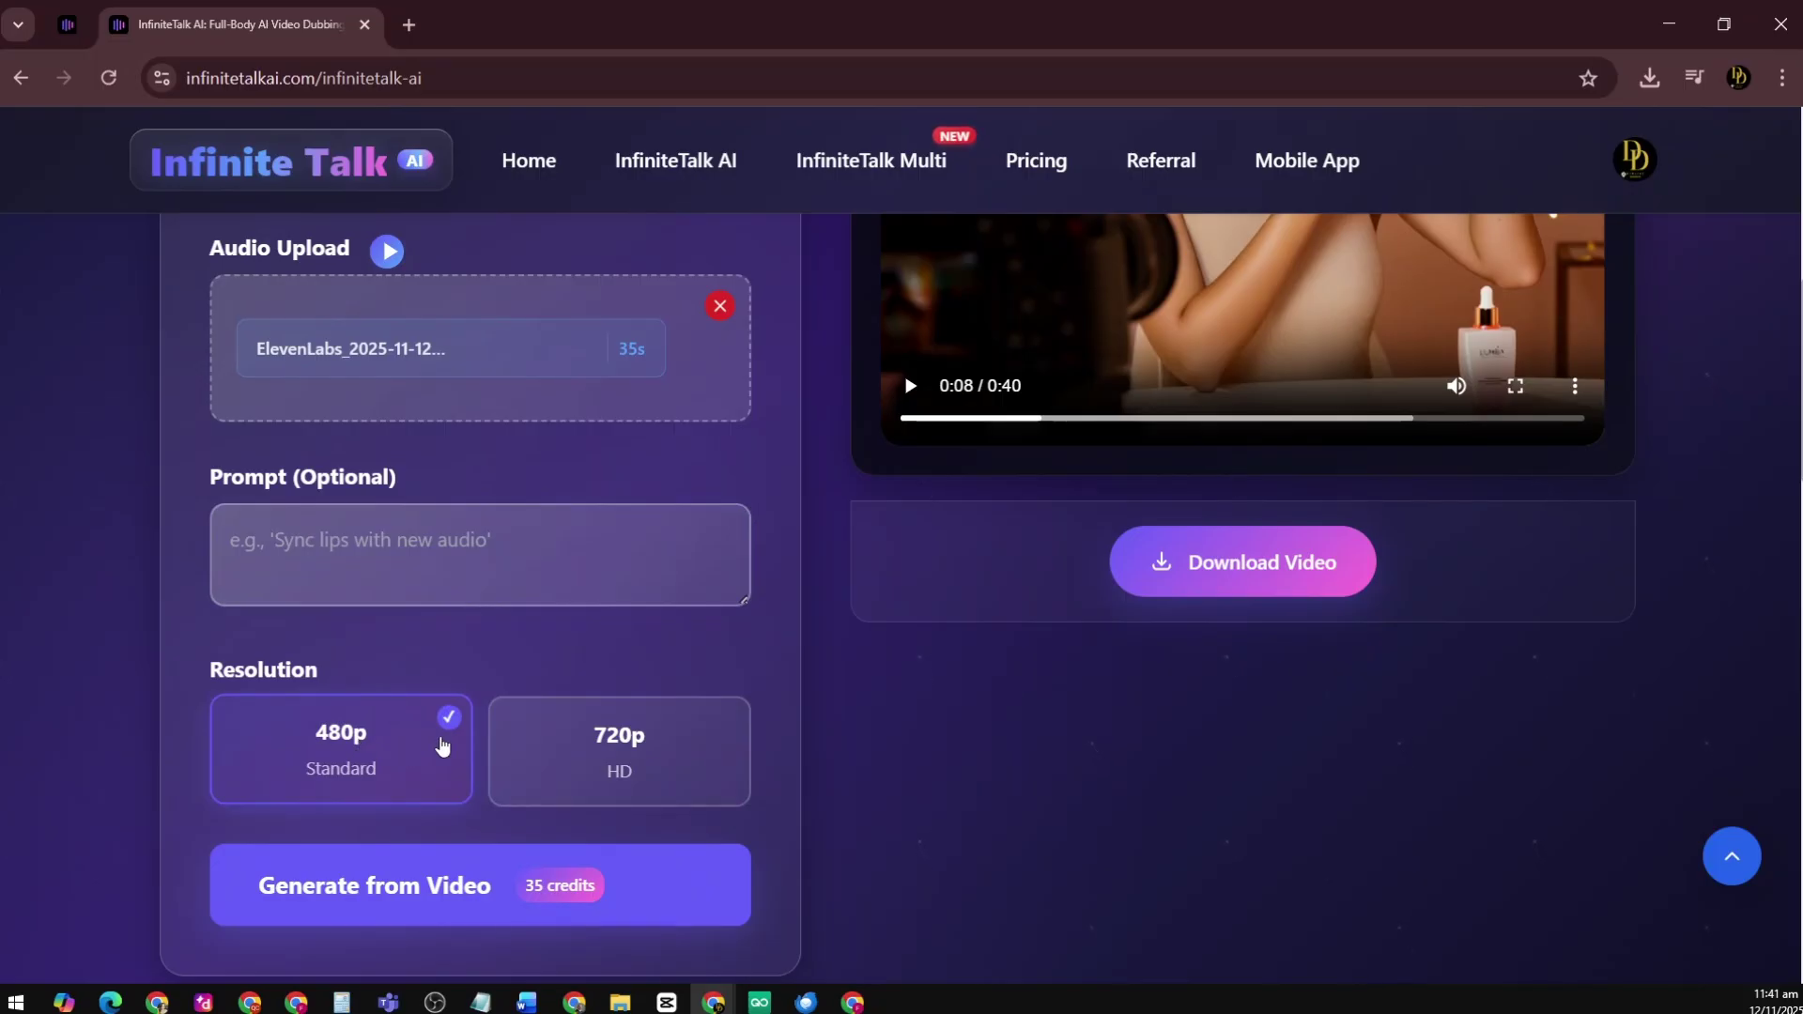
pyautogui.click(655, 770)
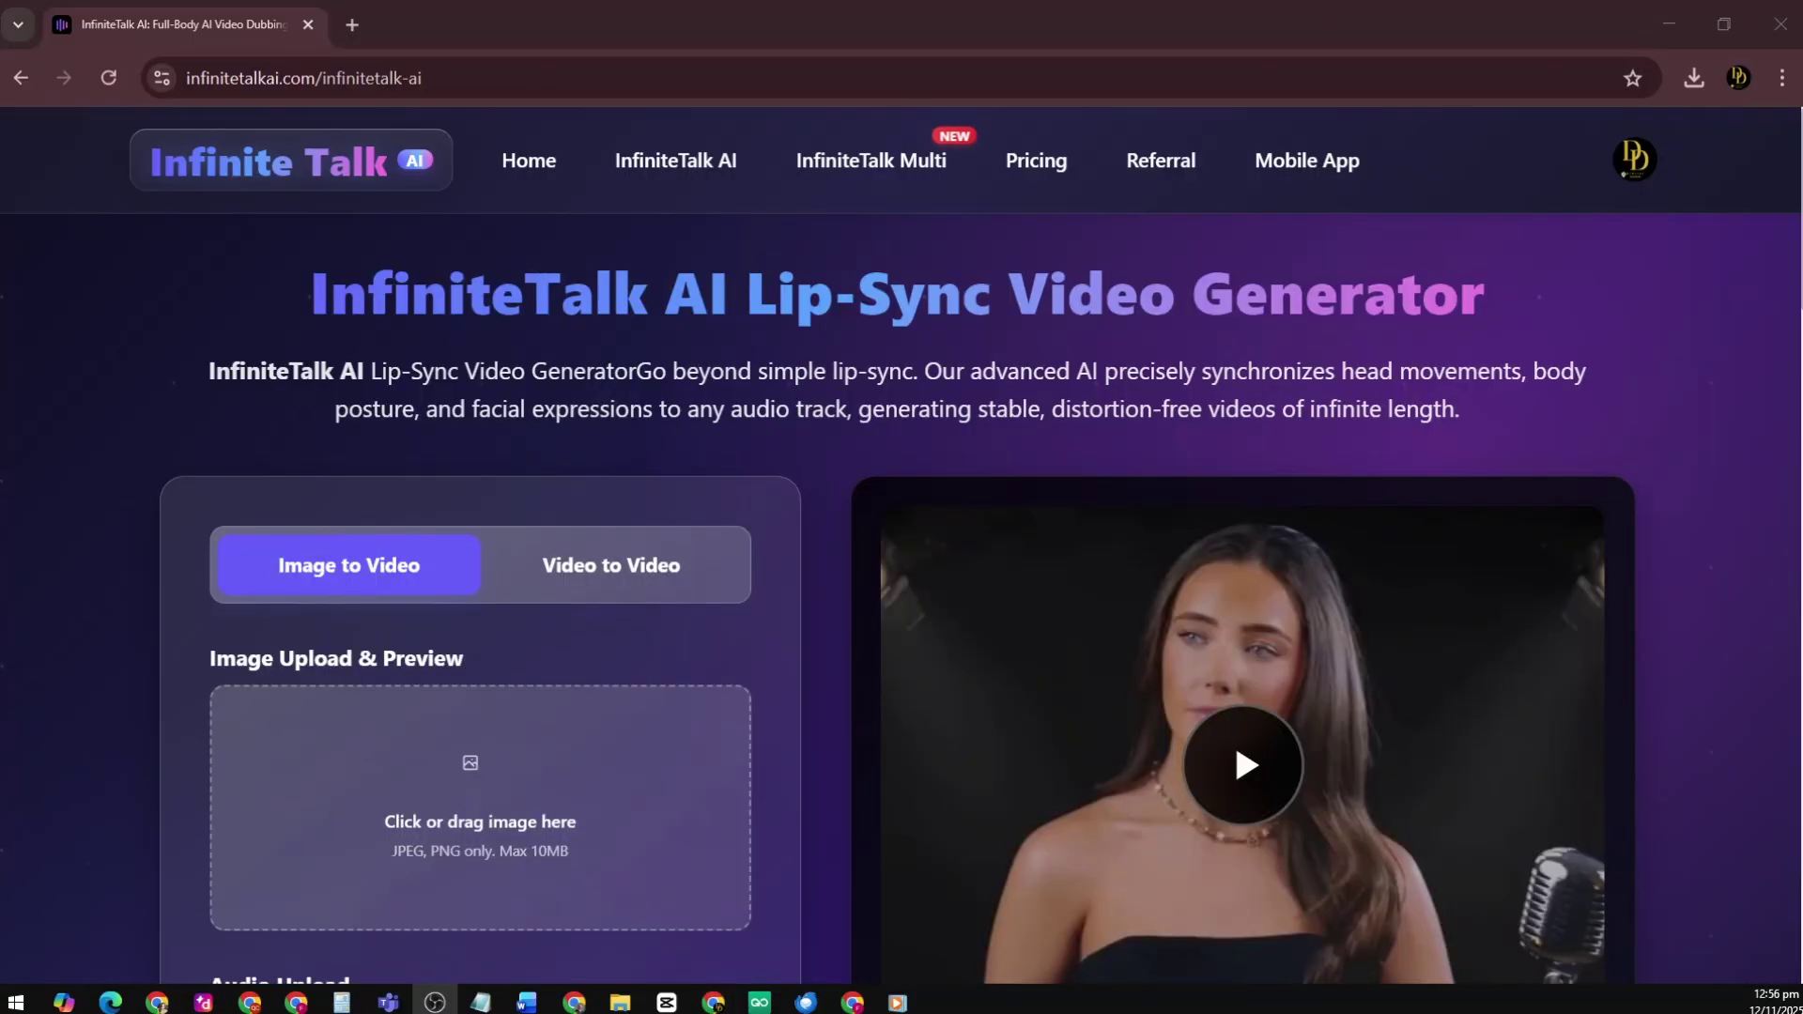
# Return to the browser and open the InfiniteTalk Multi page
pyautogui.hotkey('alt', 'Tab')
pyautogui.click(884, 160)
pyautogui.scroll(-4, 568, 695)
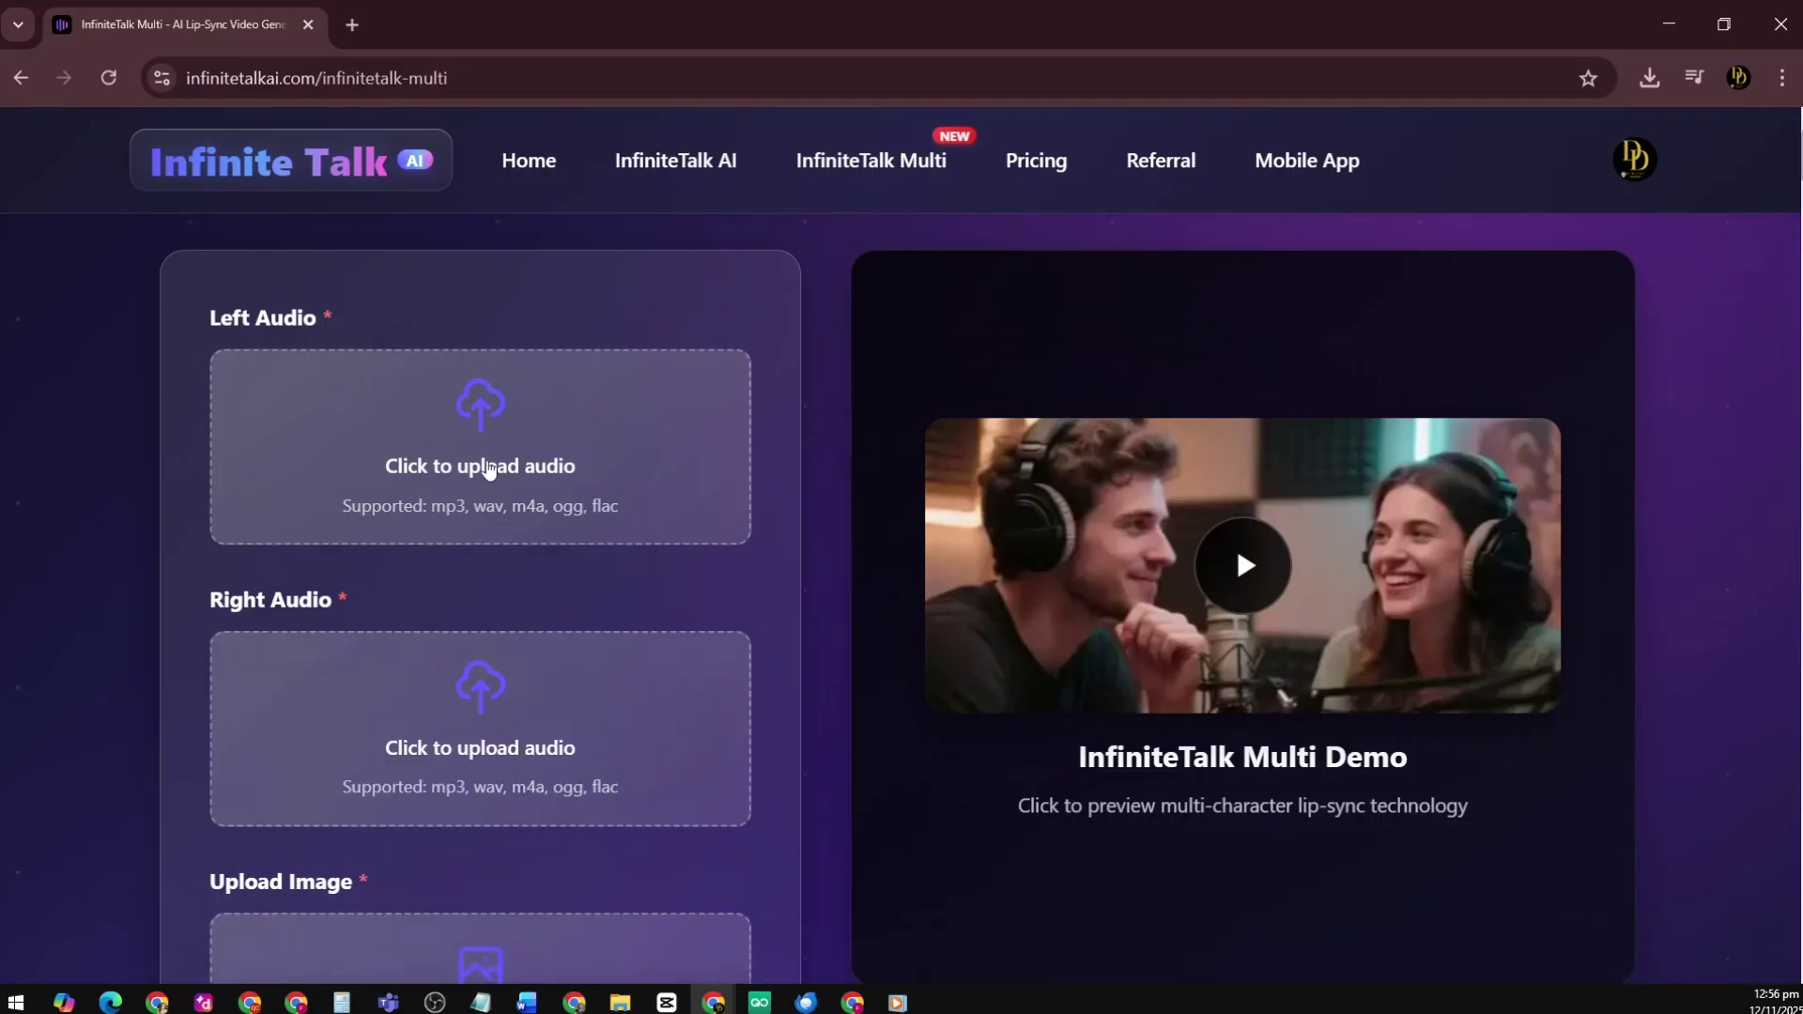
# Add man voiceover.mp3 (1m 37s) to Left Audio and woman.mp3 (56s) to Right Audio
pyautogui.click(498, 469)
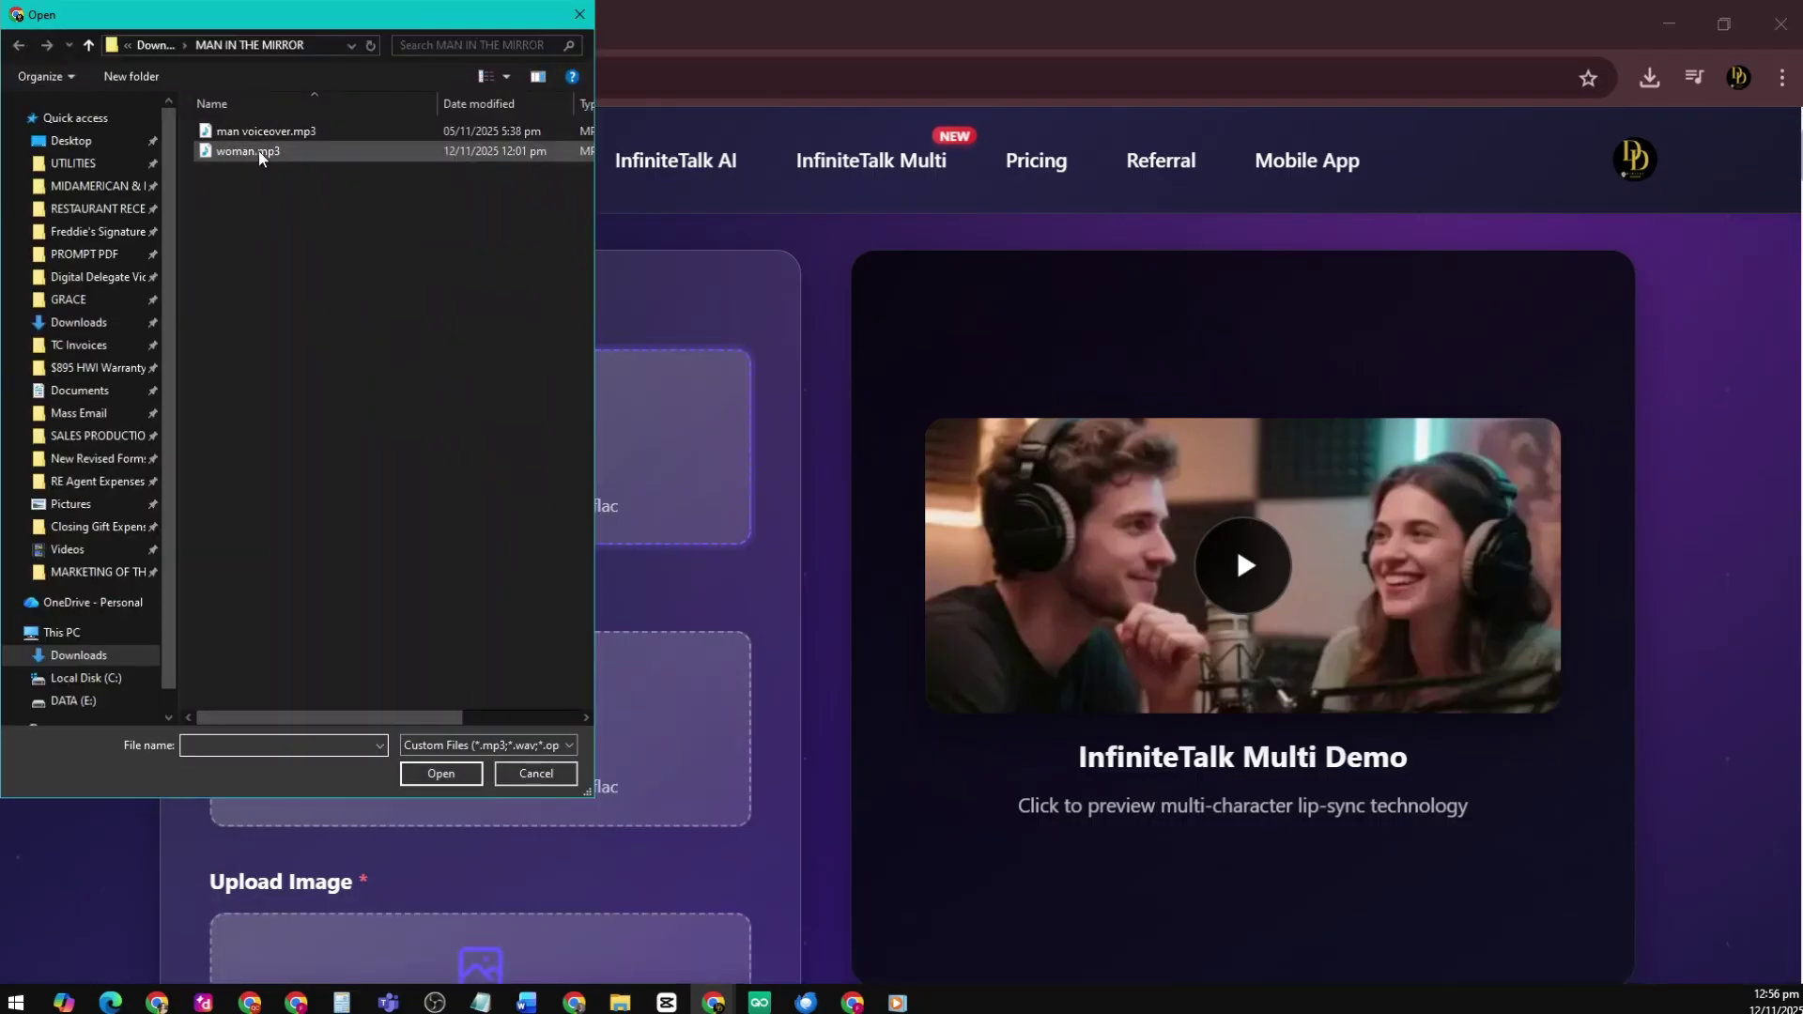
pyautogui.click(264, 131)
pyautogui.click(453, 780)
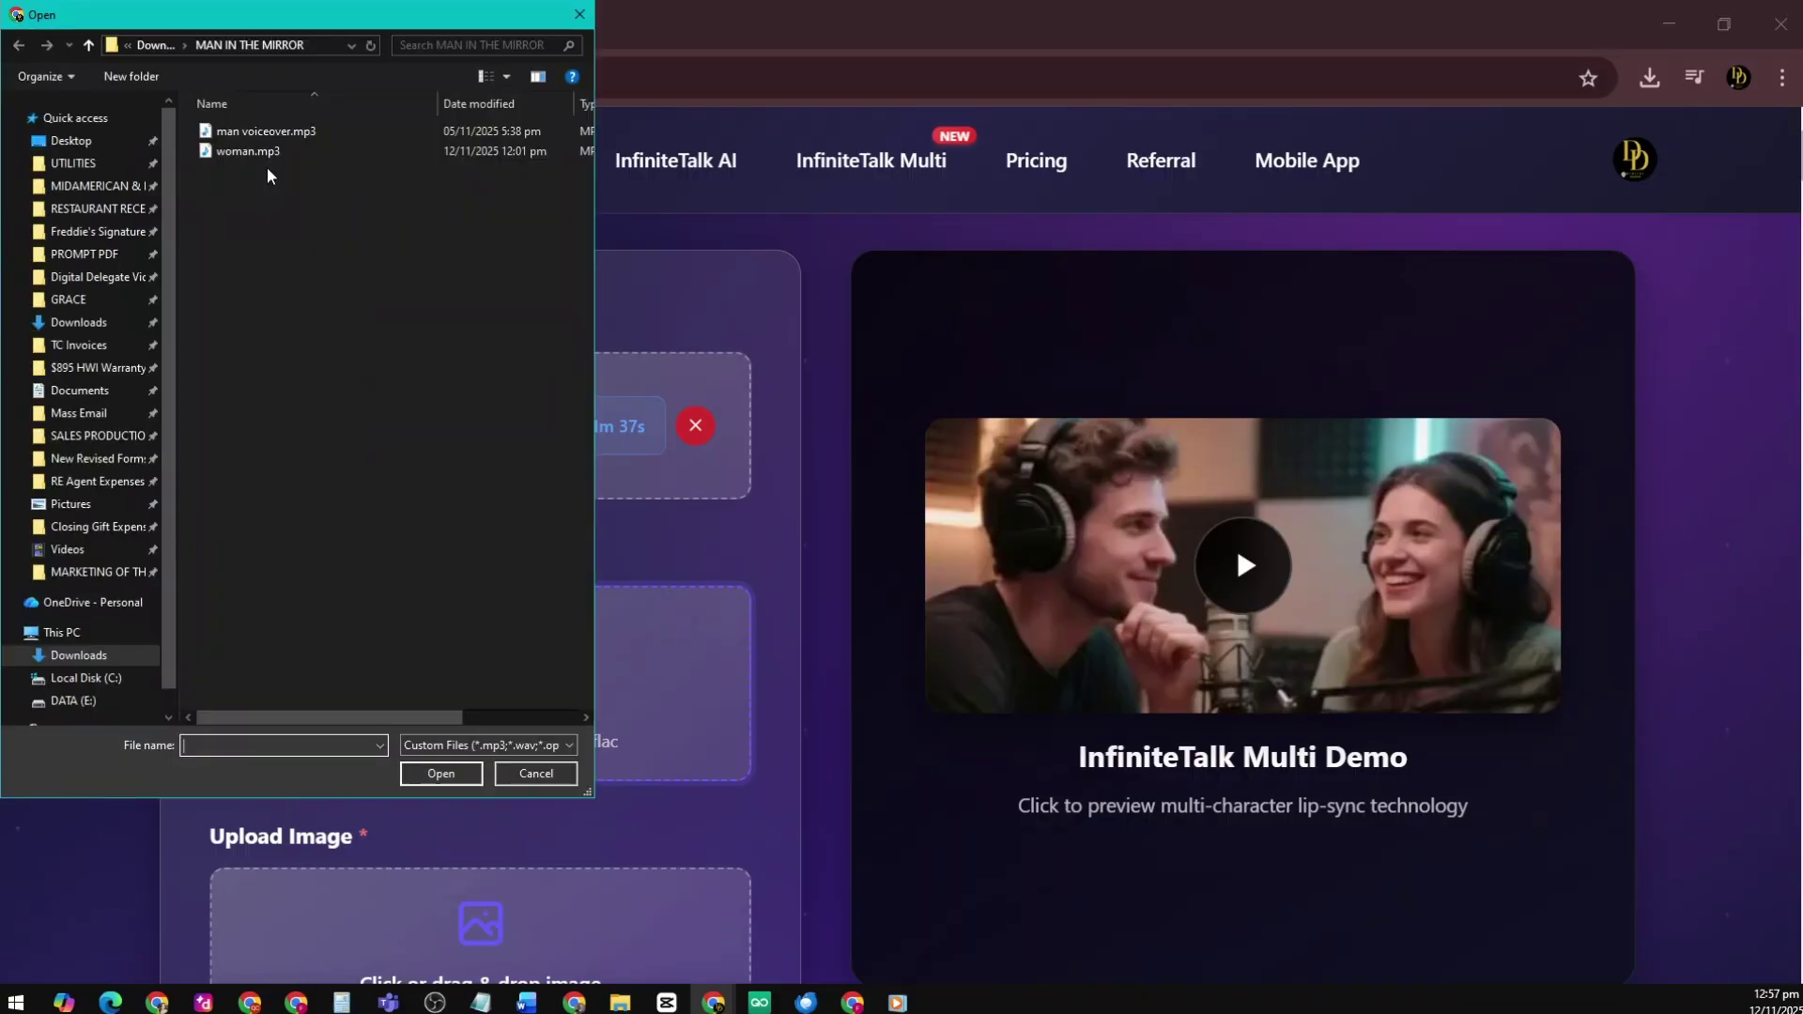
pyautogui.click(246, 151)
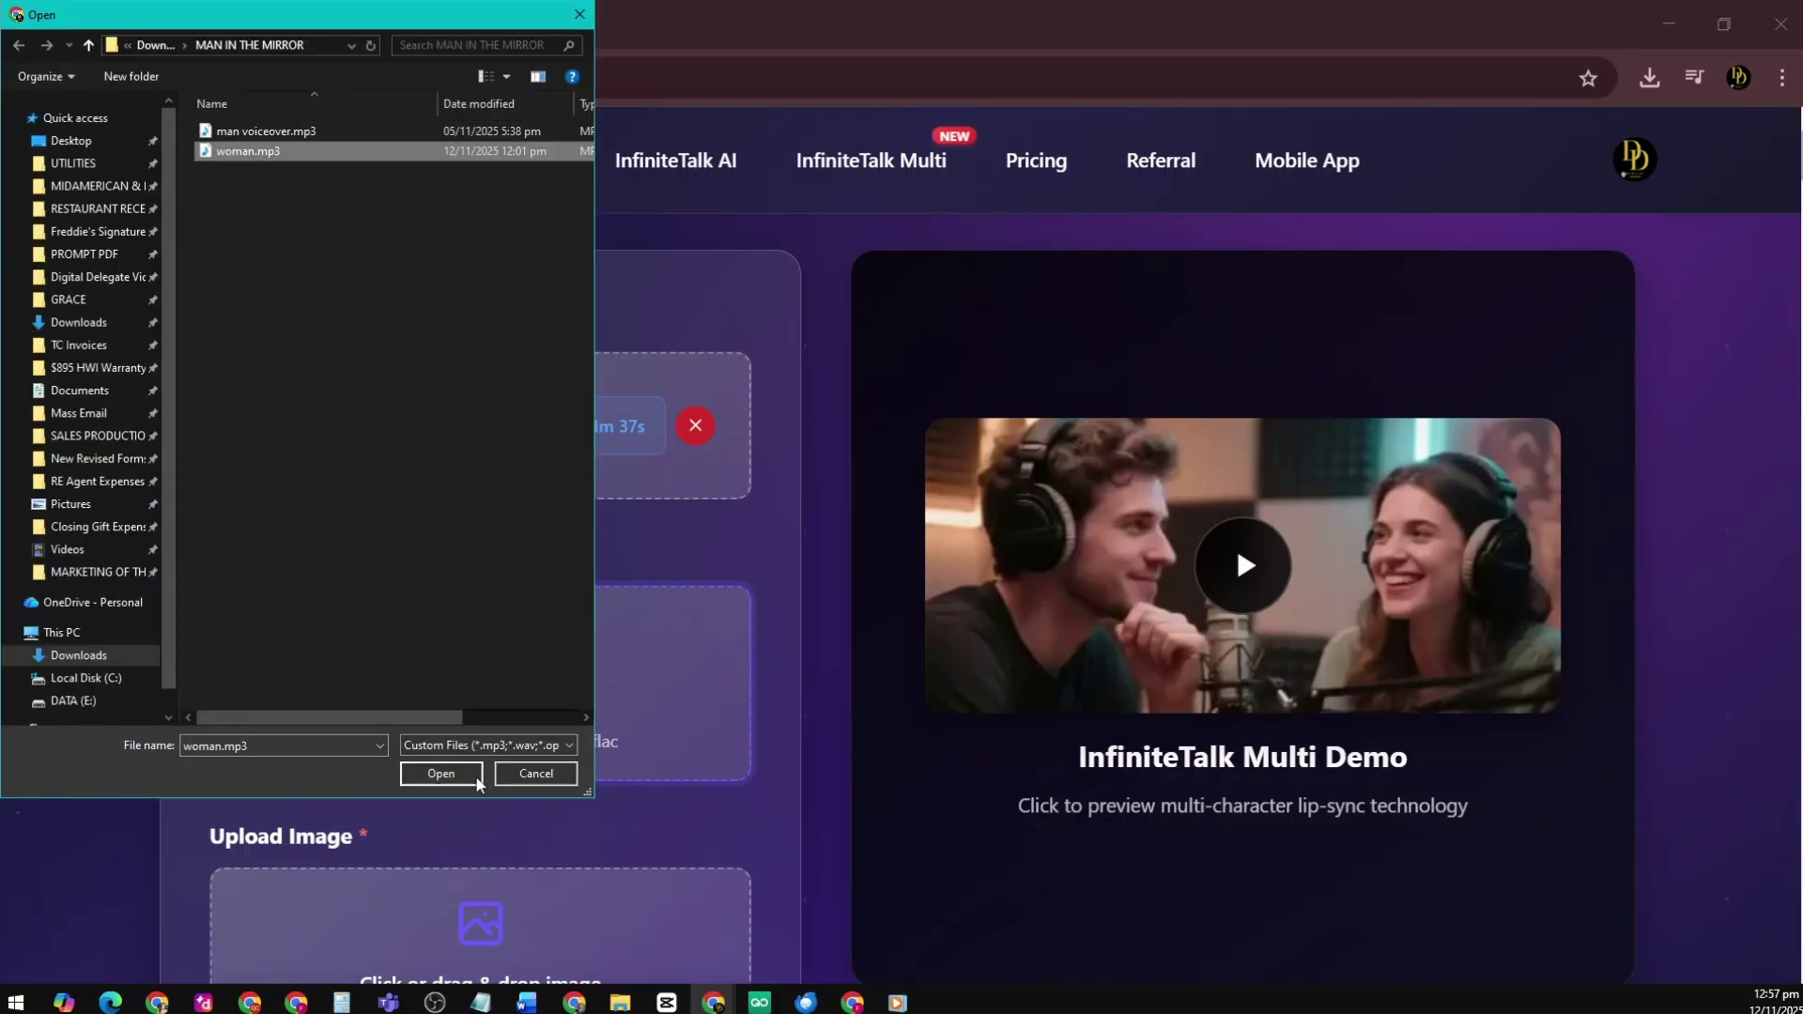
pyautogui.click(441, 773)
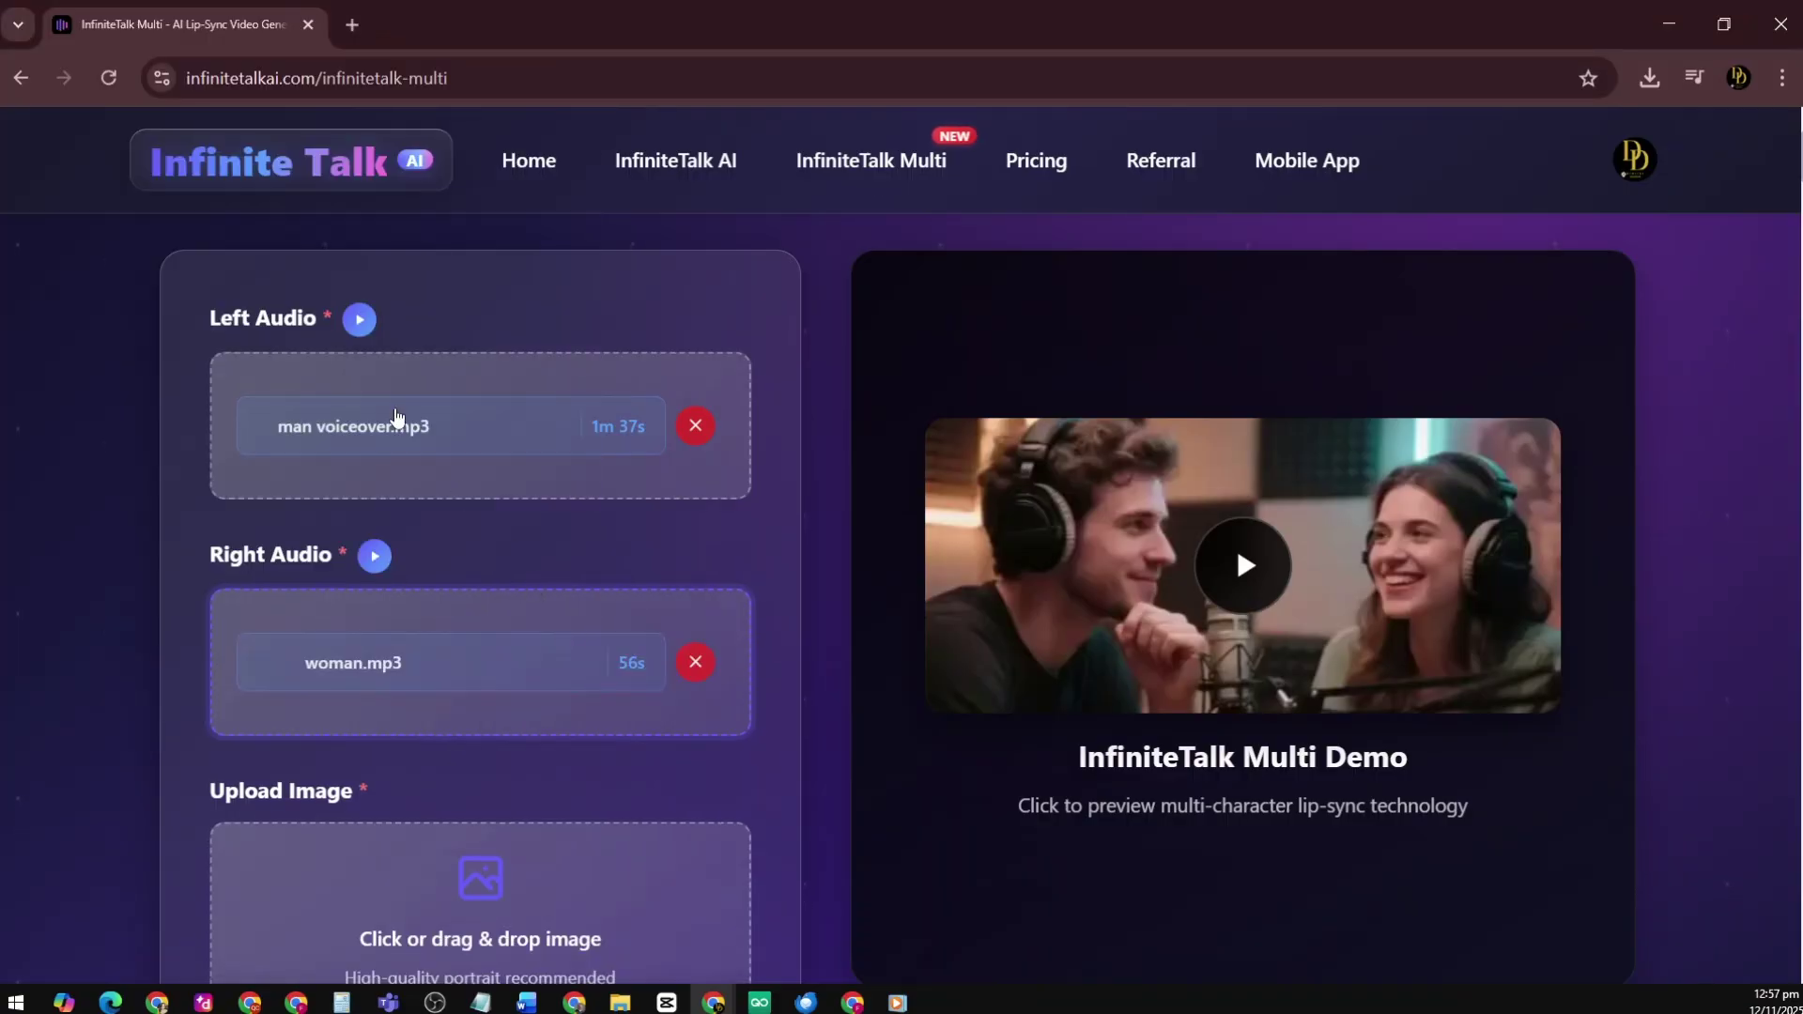
pyautogui.scroll(-3, 444, 535)
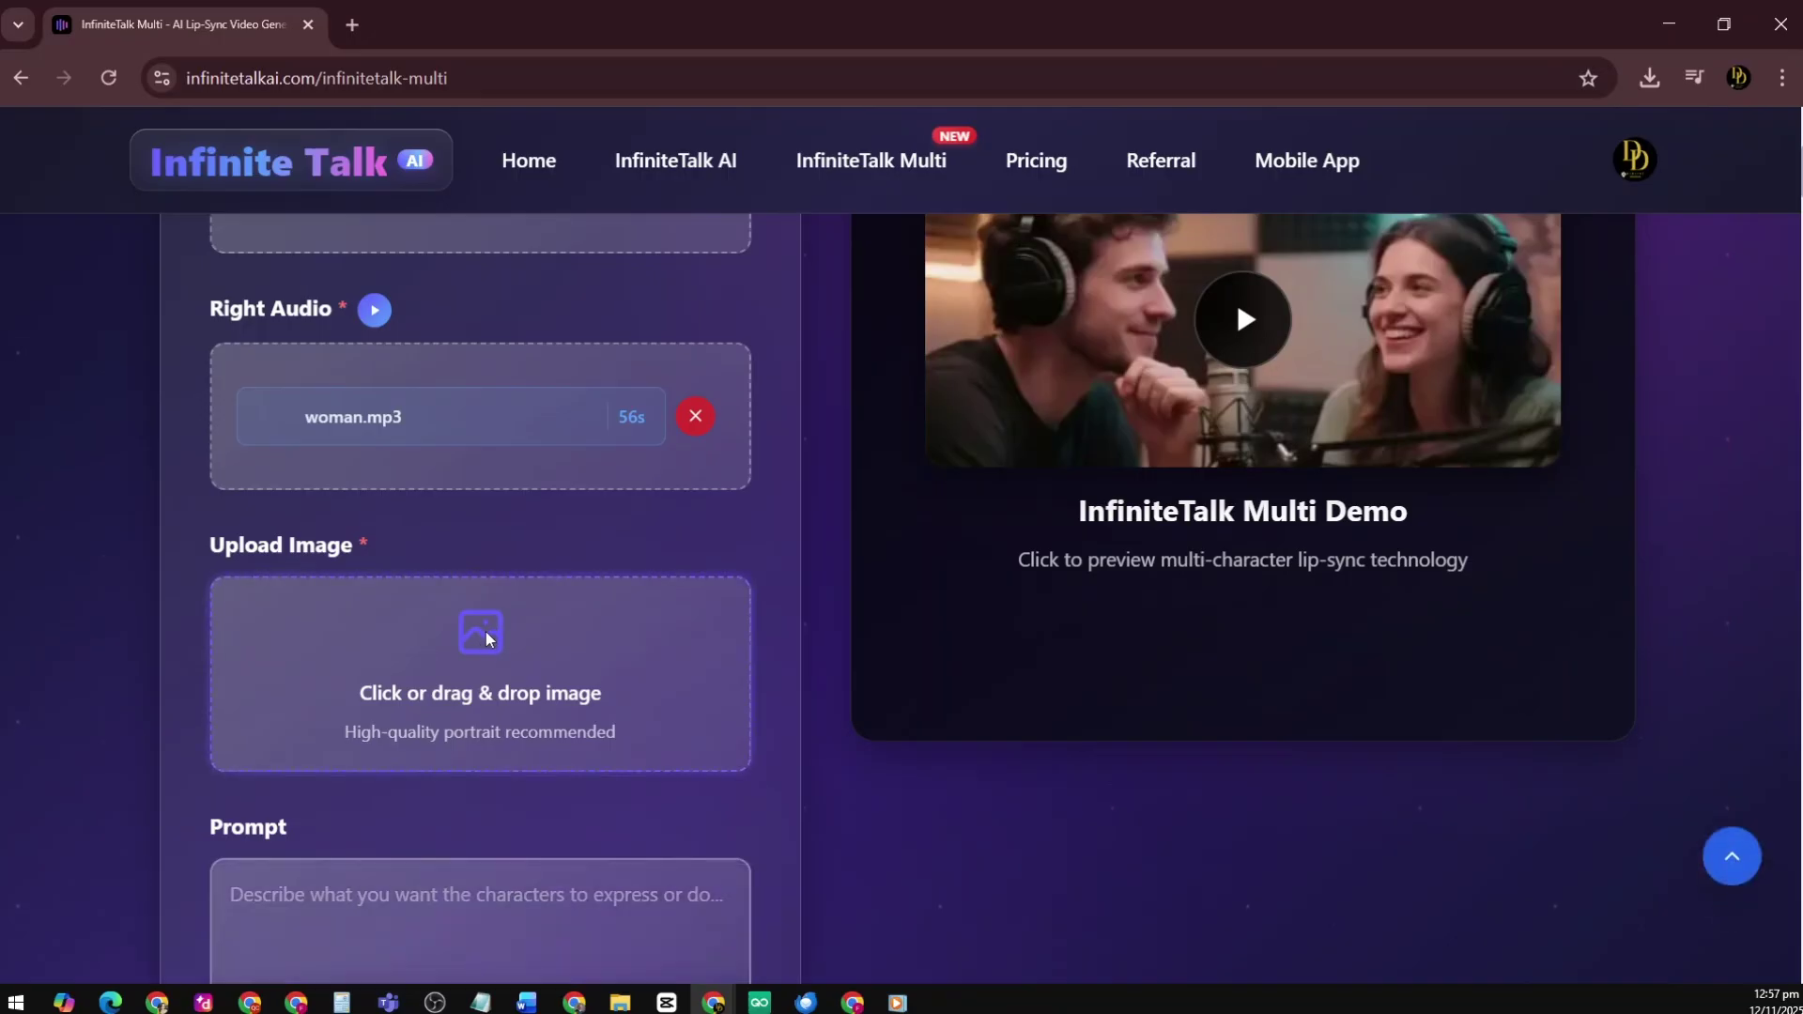
# Upload Man in the mirror.png as the two-character image
pyautogui.click(486, 633)
pyautogui.click(262, 130)
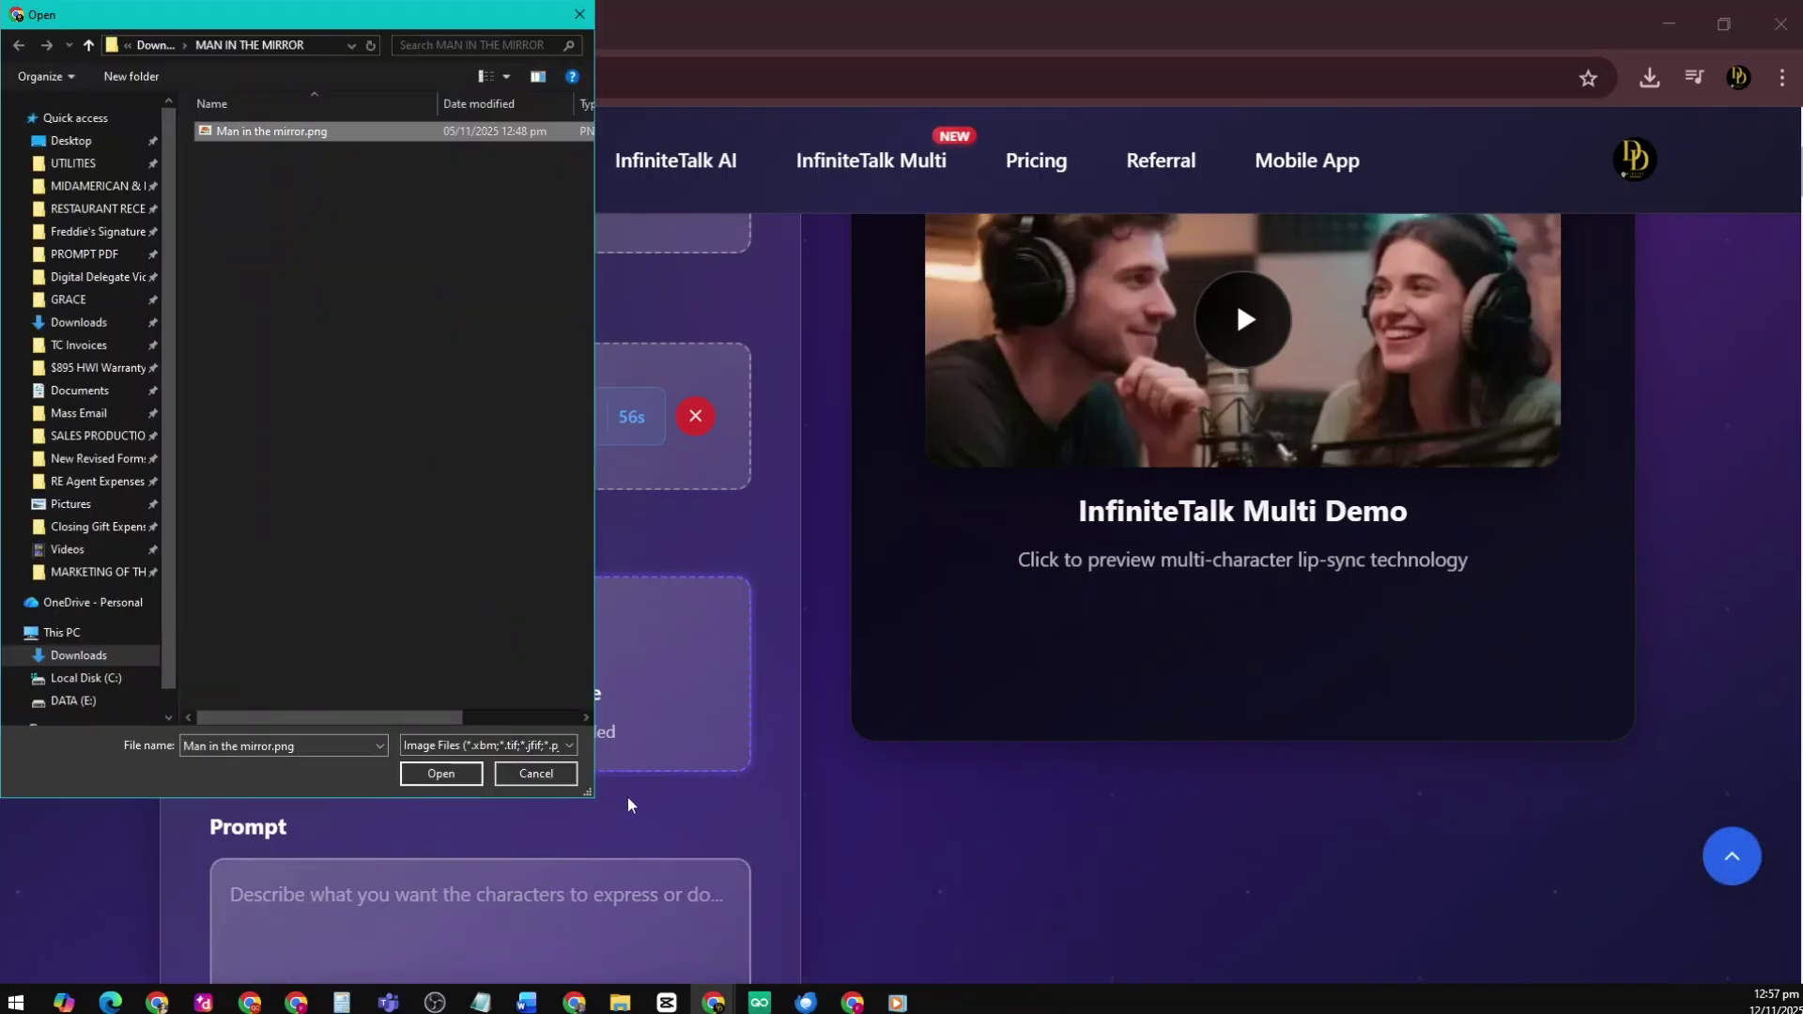
pyautogui.click(442, 773)
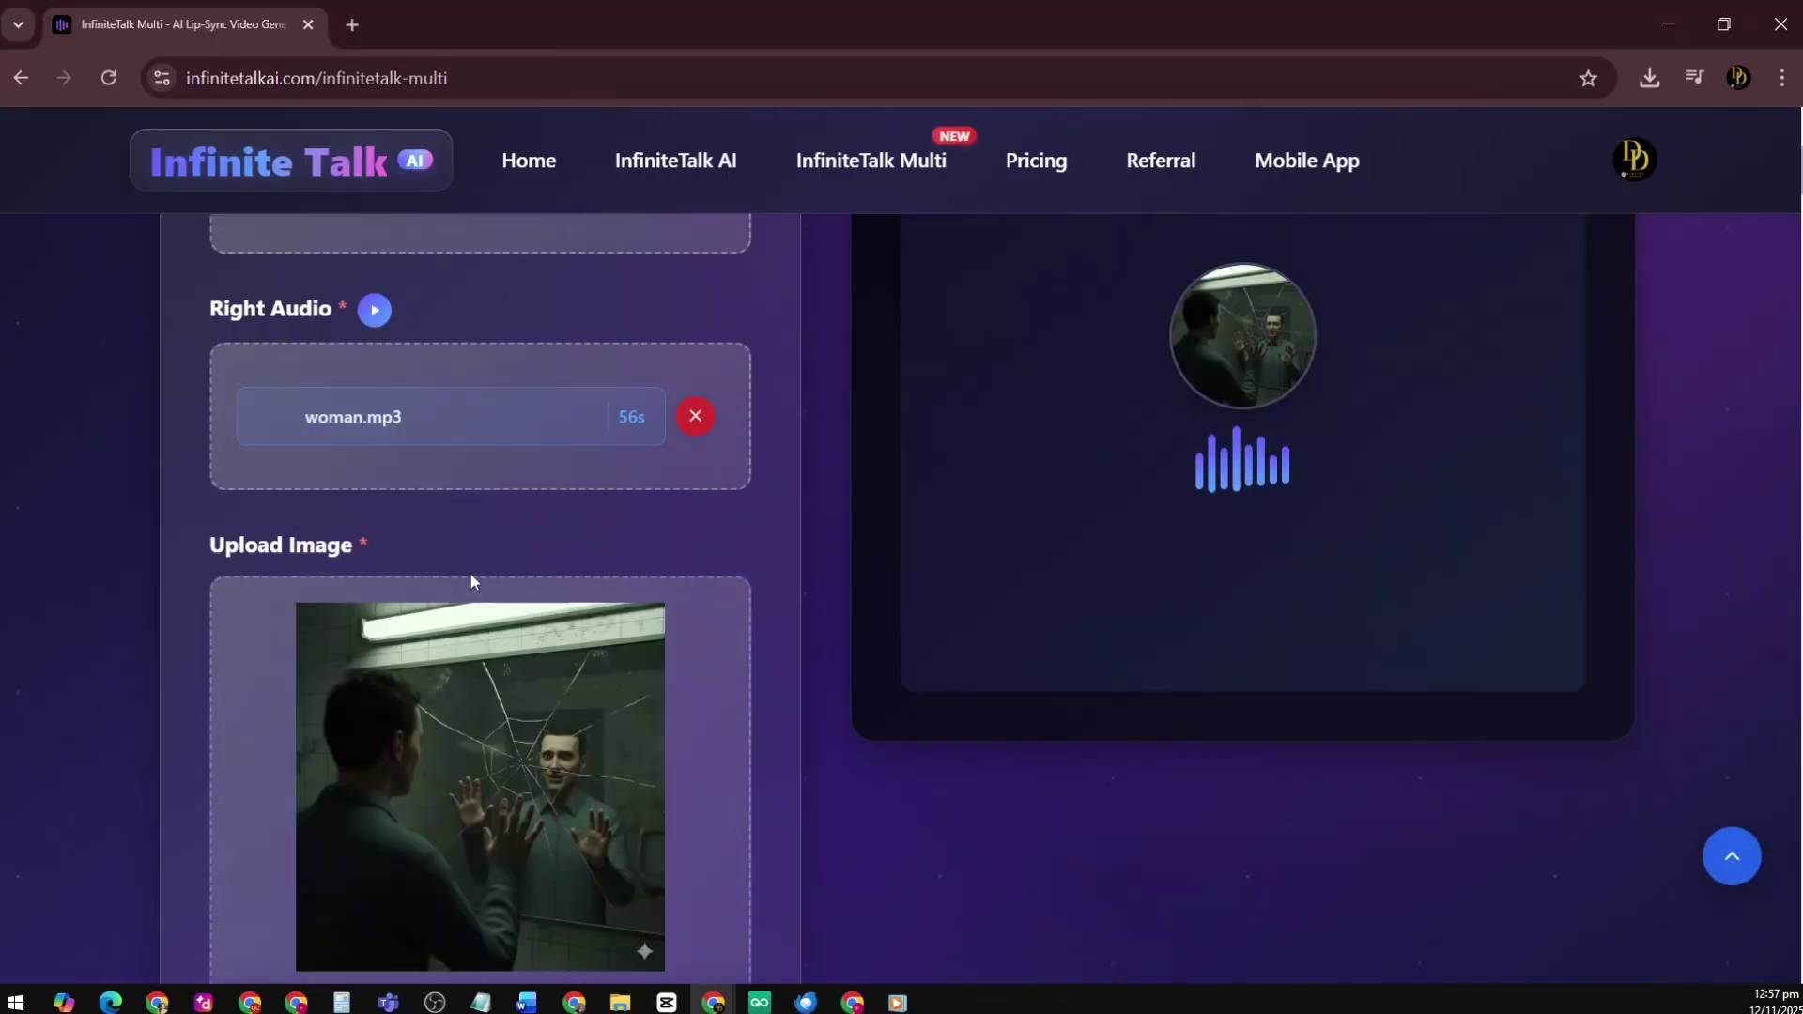
pyautogui.scroll(-4, 474, 564)
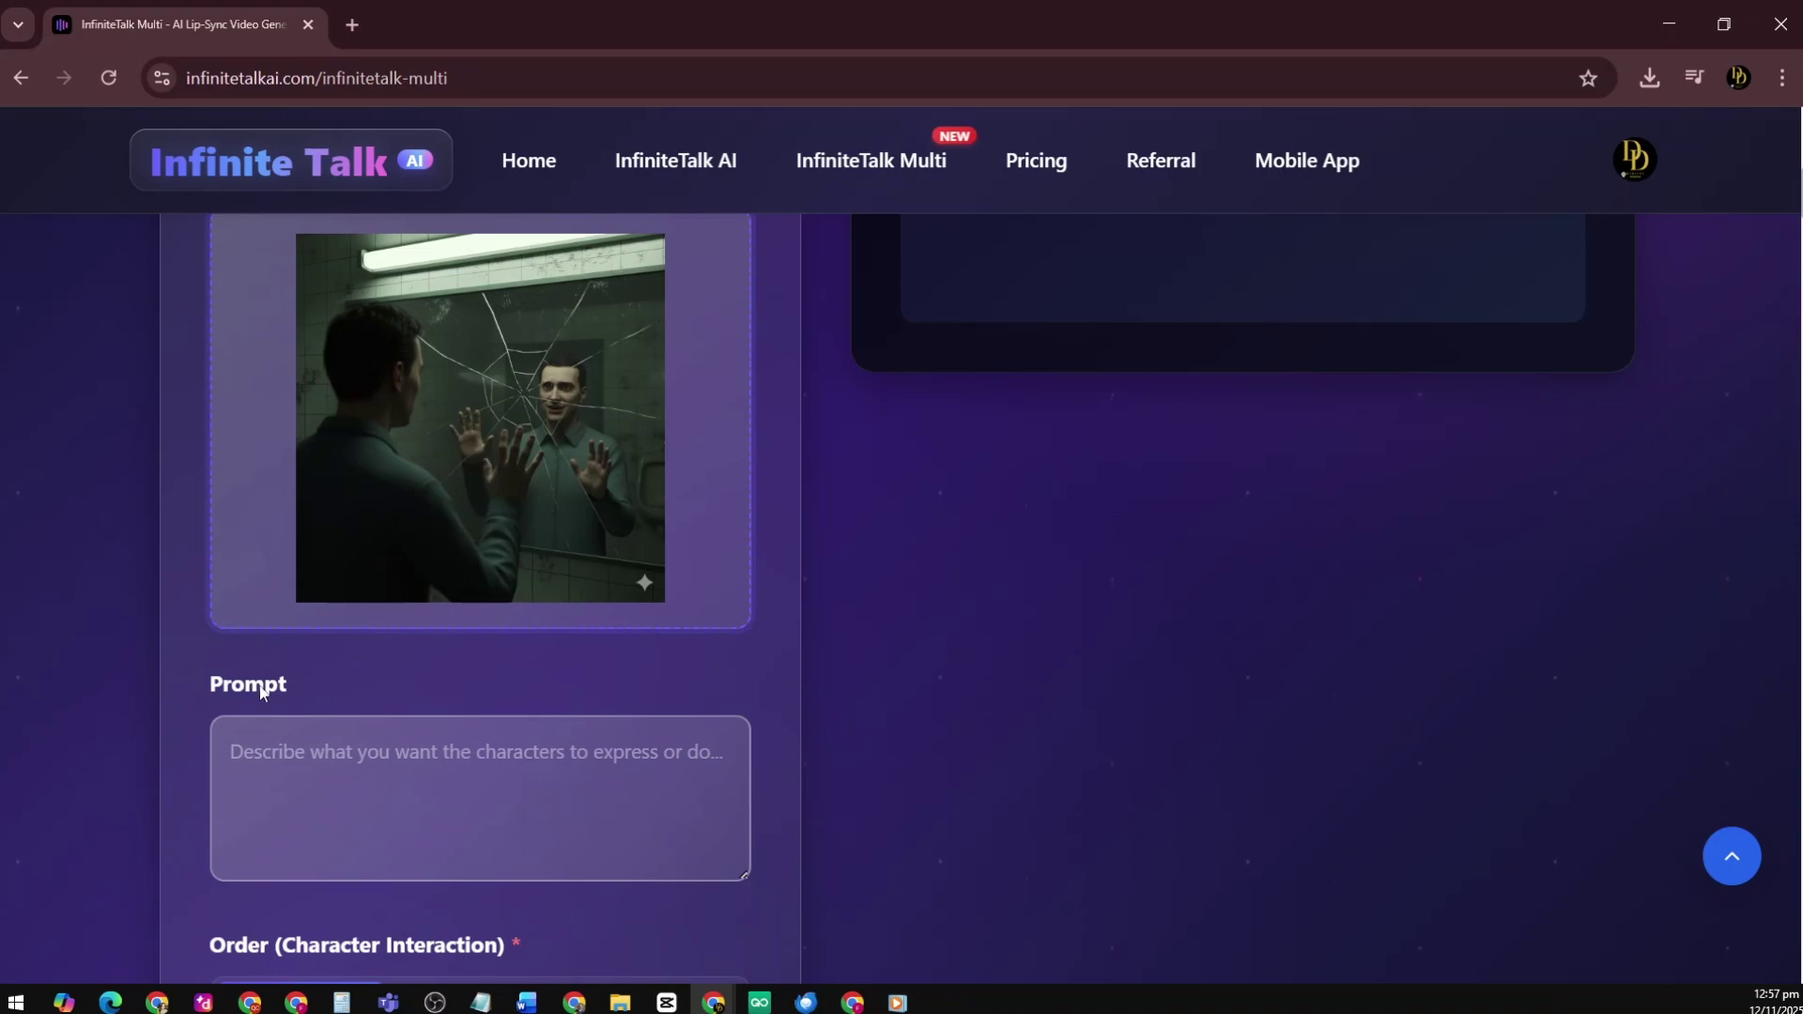
# Paste the tense dramatic-dialogue prompt, choose 480P, and start generating
pyautogui.click(291, 751)
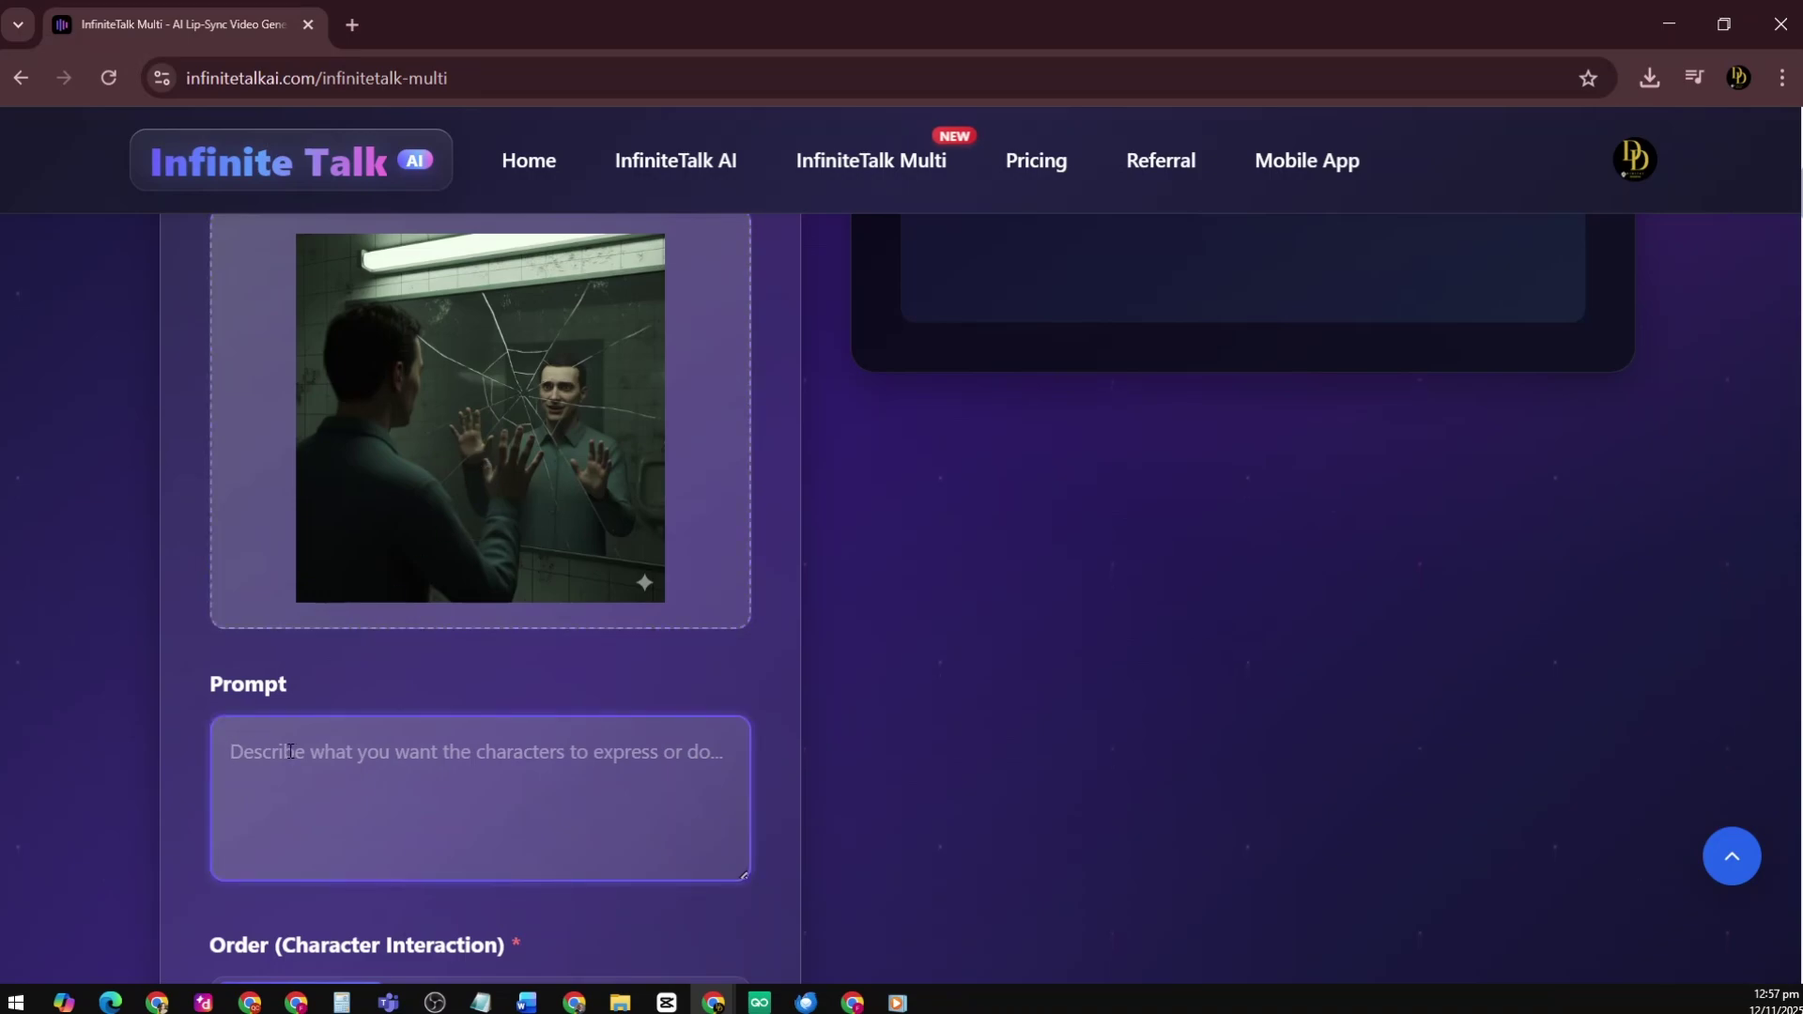
pyautogui.write('A dramatic dialogue between two characters facing each other in a tense moment.')
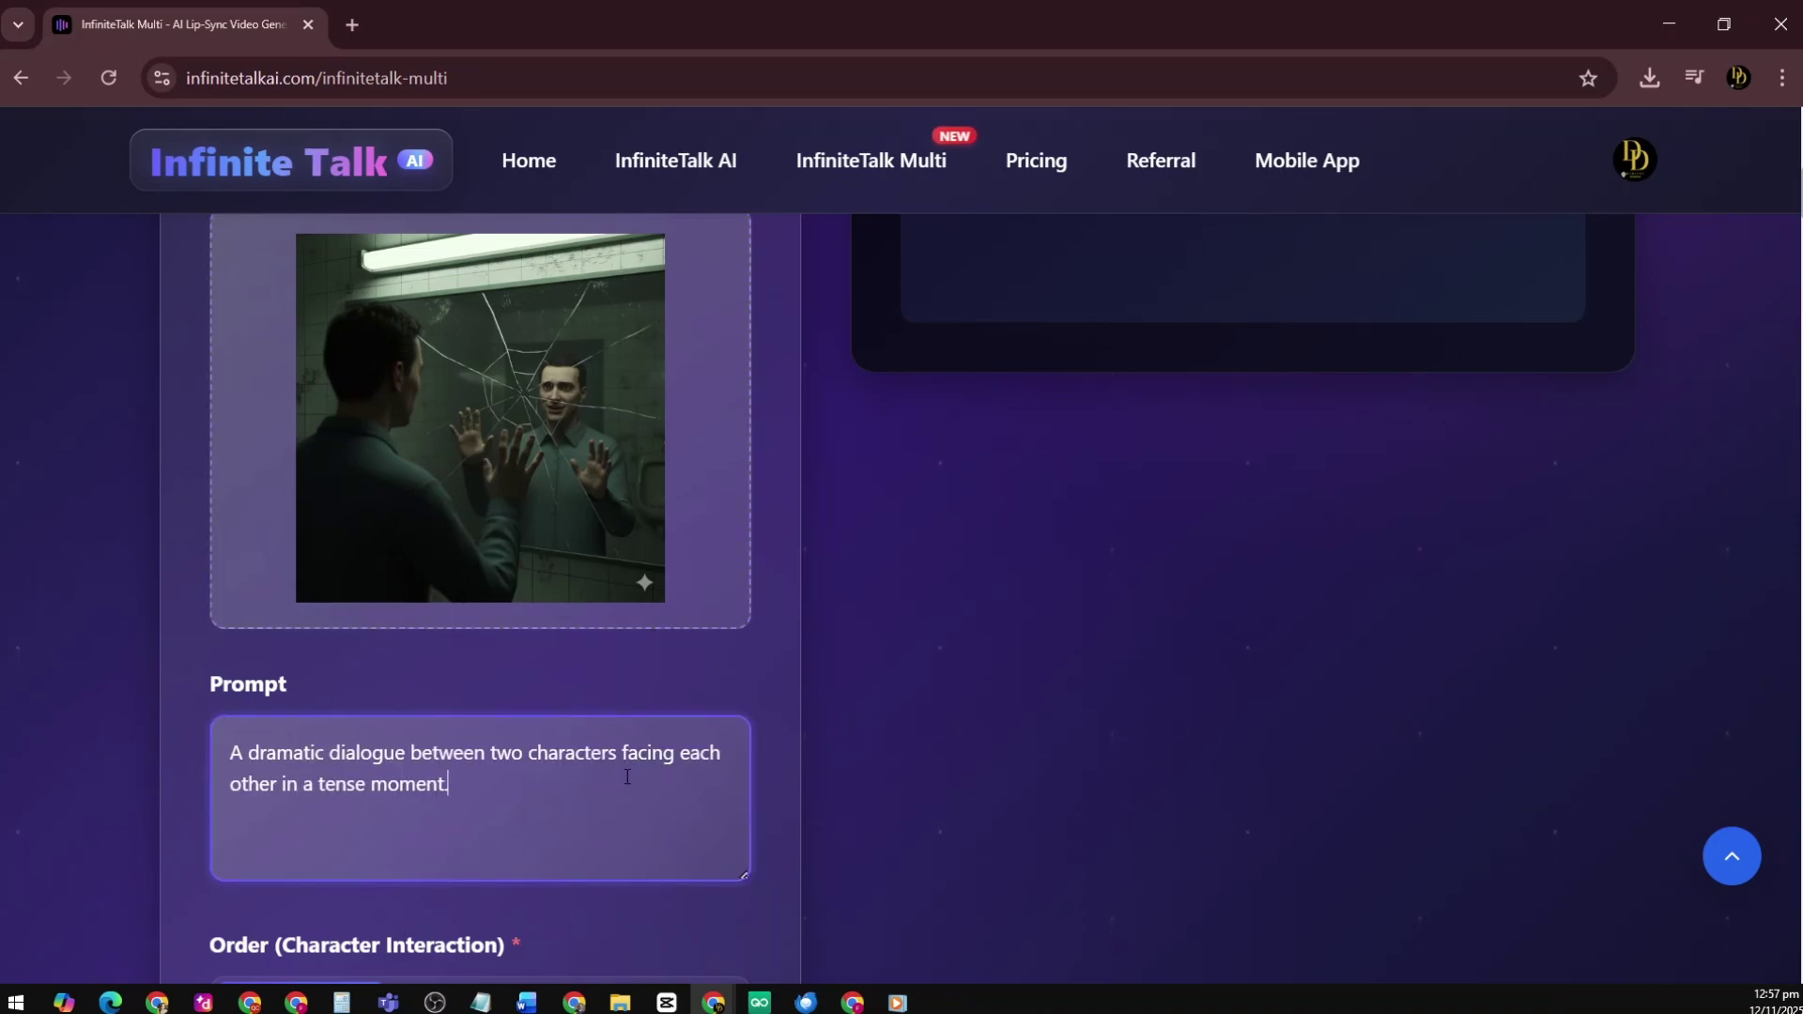
pyautogui.scroll(-1, 622, 782)
pyautogui.scroll(-2, 517, 650)
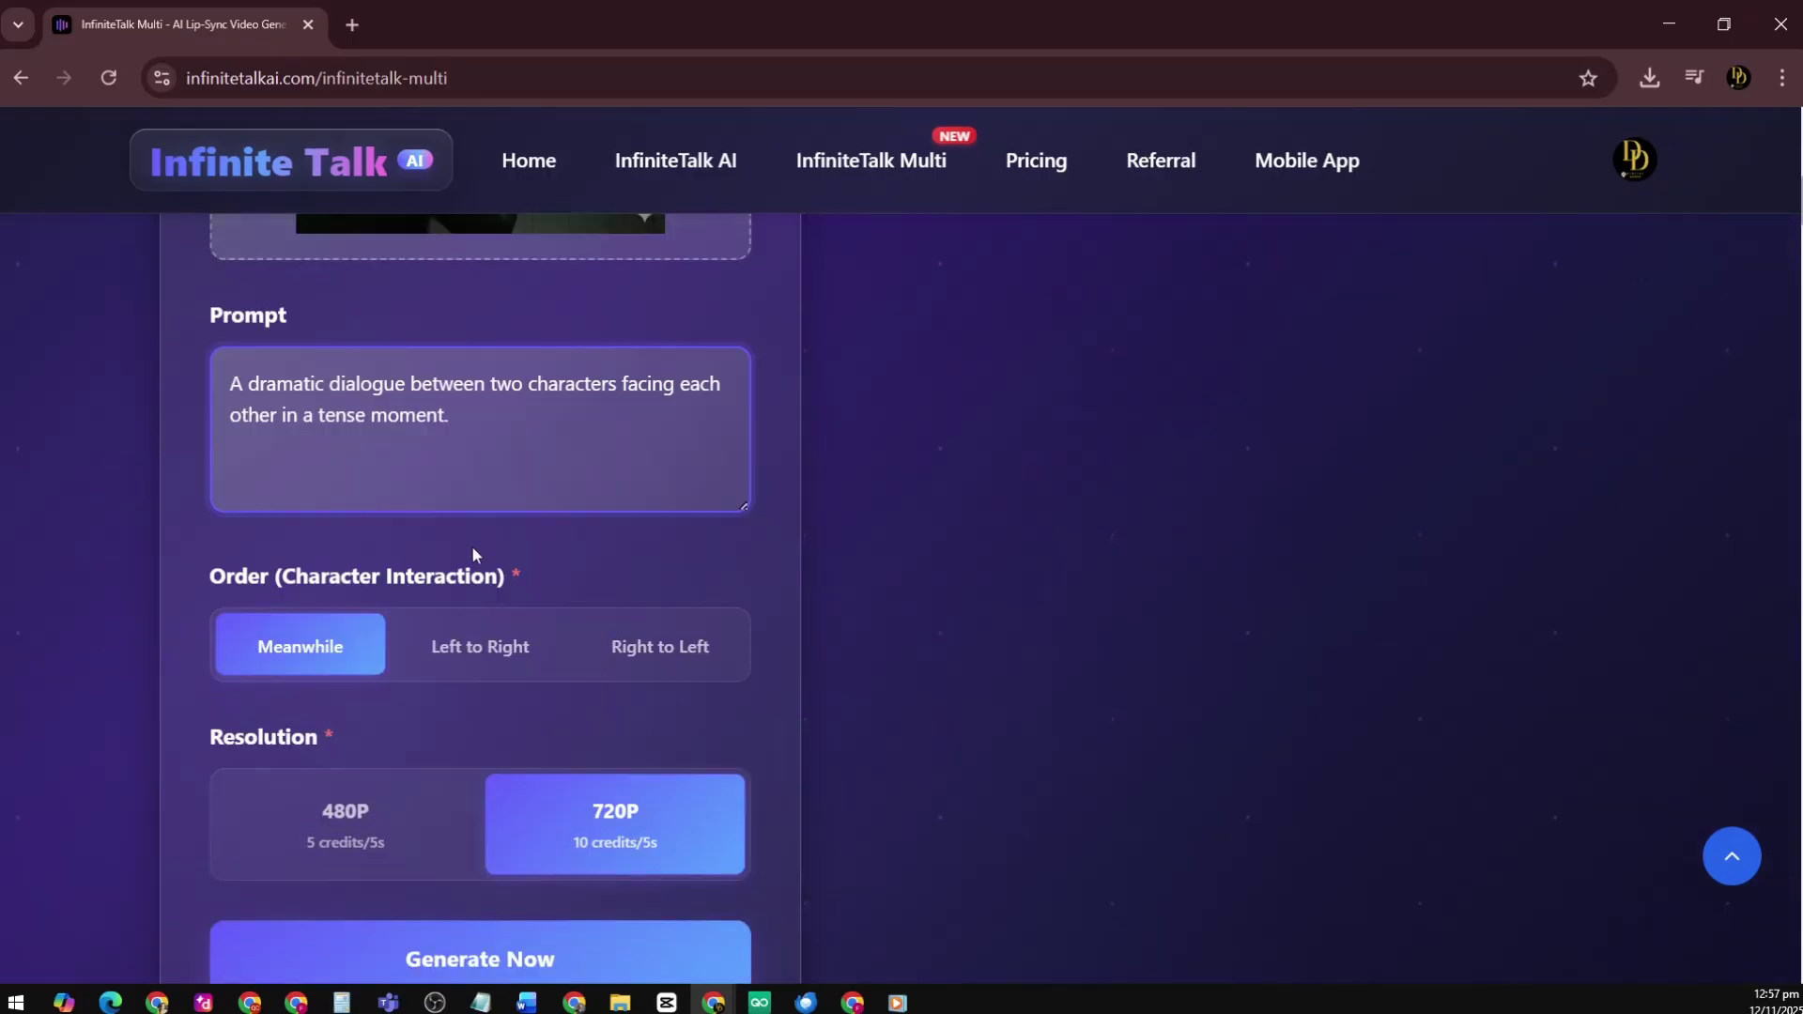
pyautogui.scroll(-1, 437, 461)
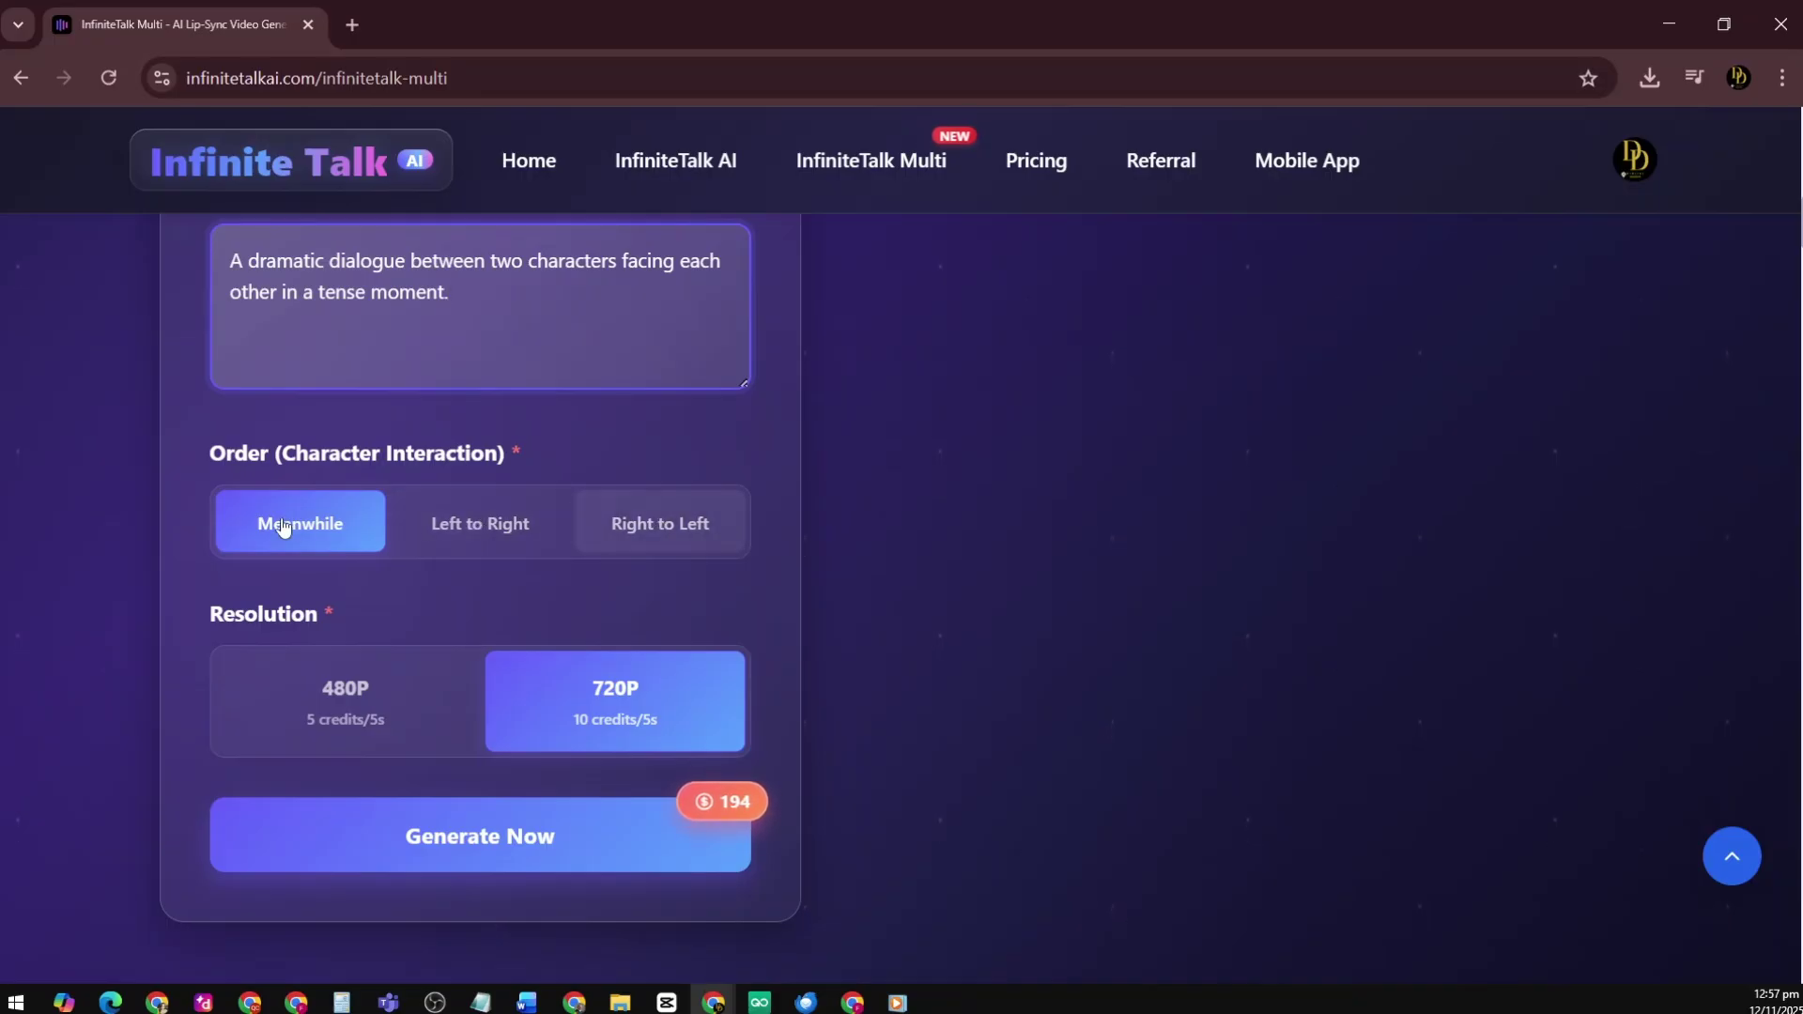
pyautogui.click(414, 692)
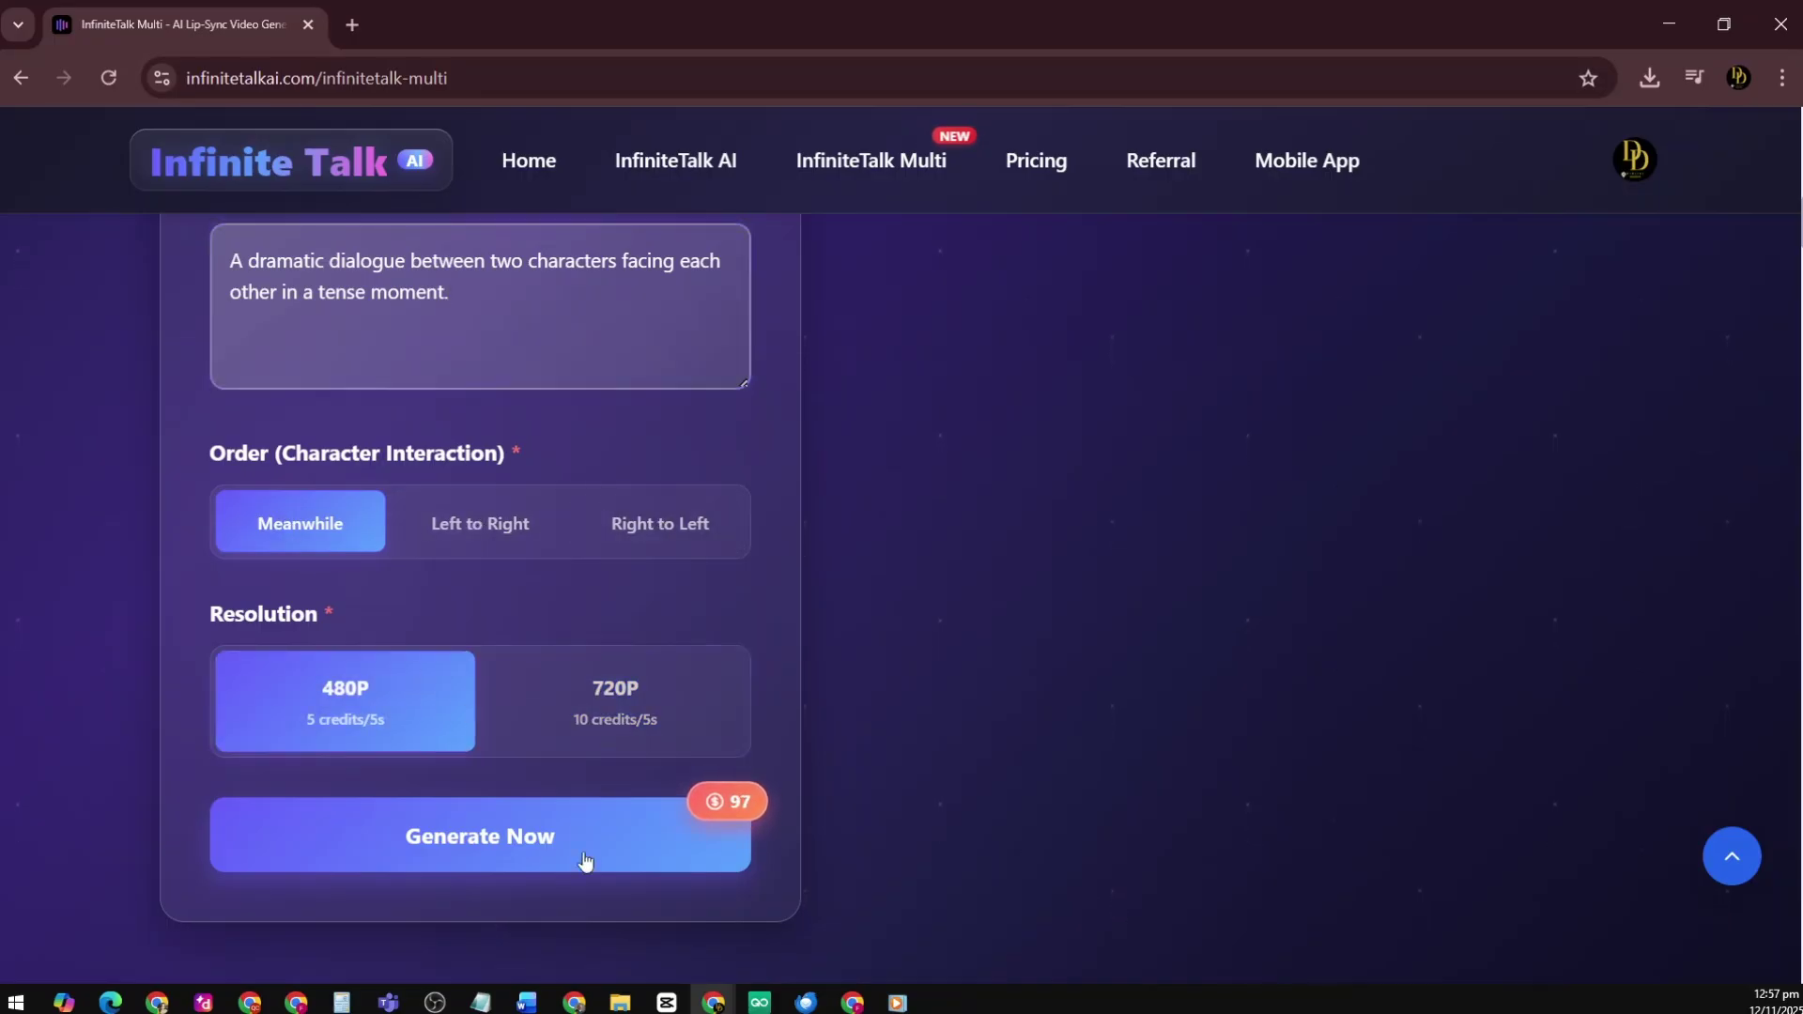
pyautogui.click(531, 856)
pyautogui.scroll(8, 1351, 686)
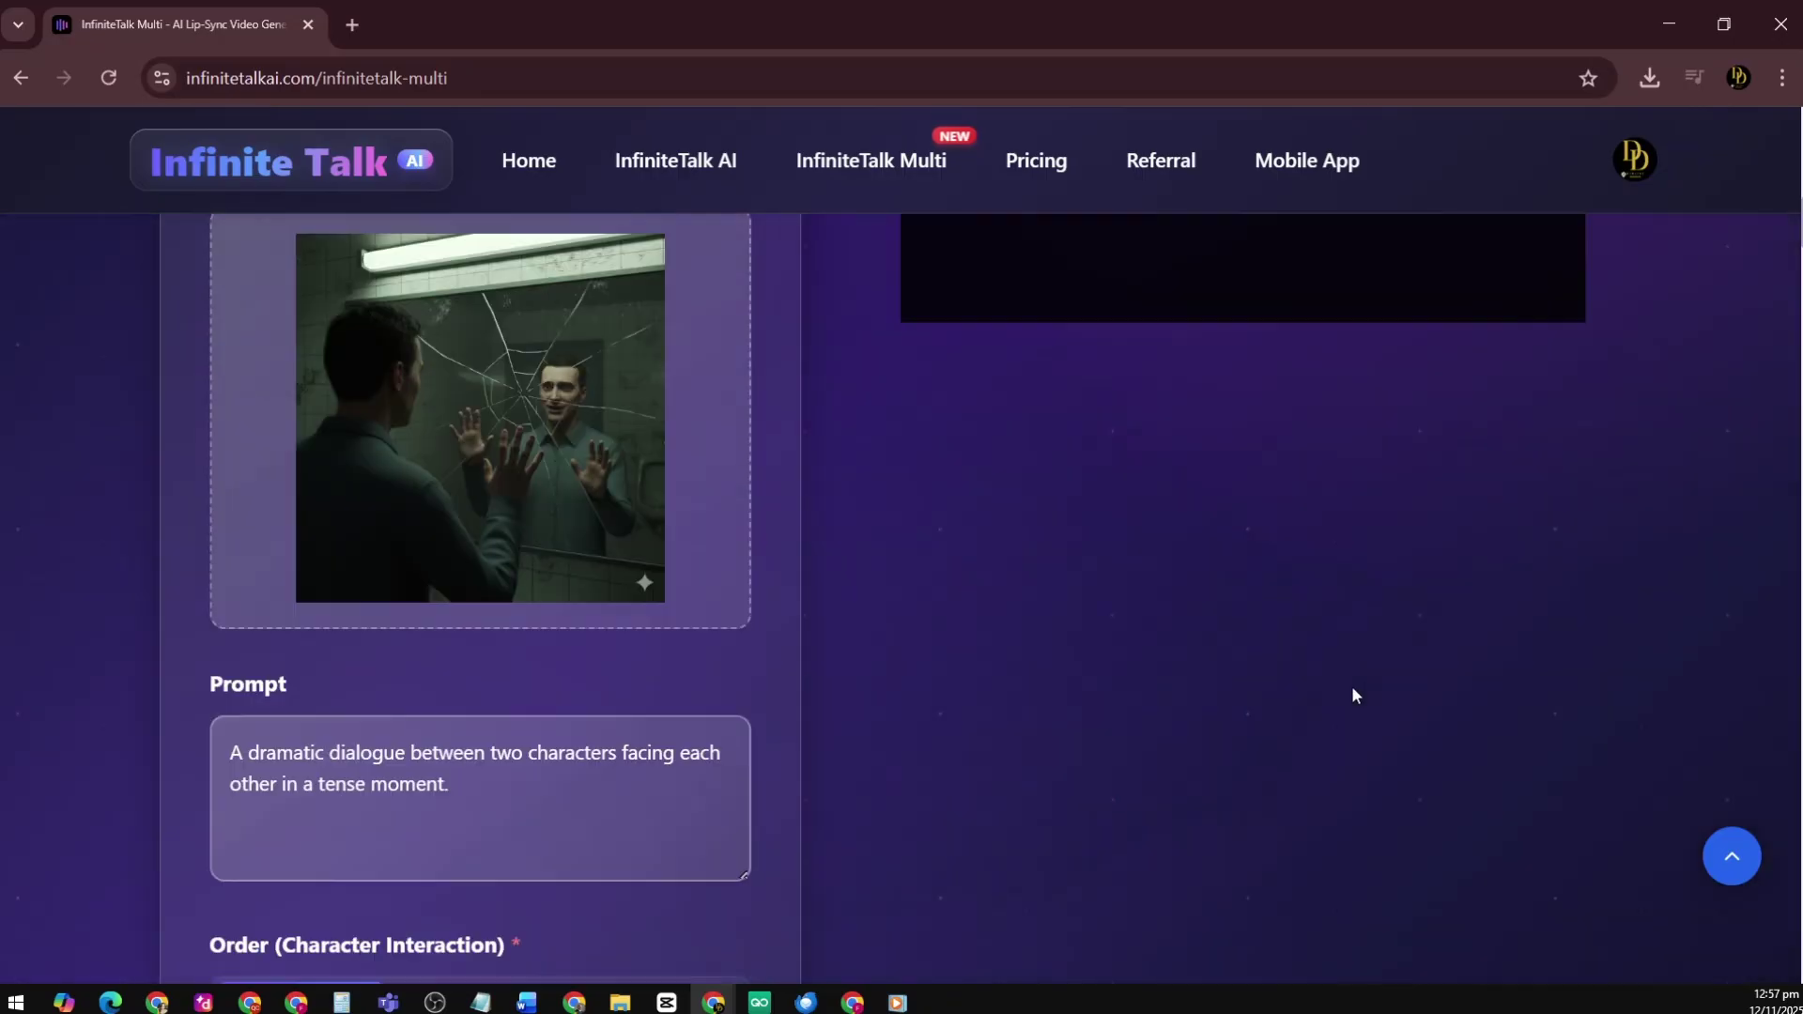
pyautogui.scroll(1, 1236, 593)
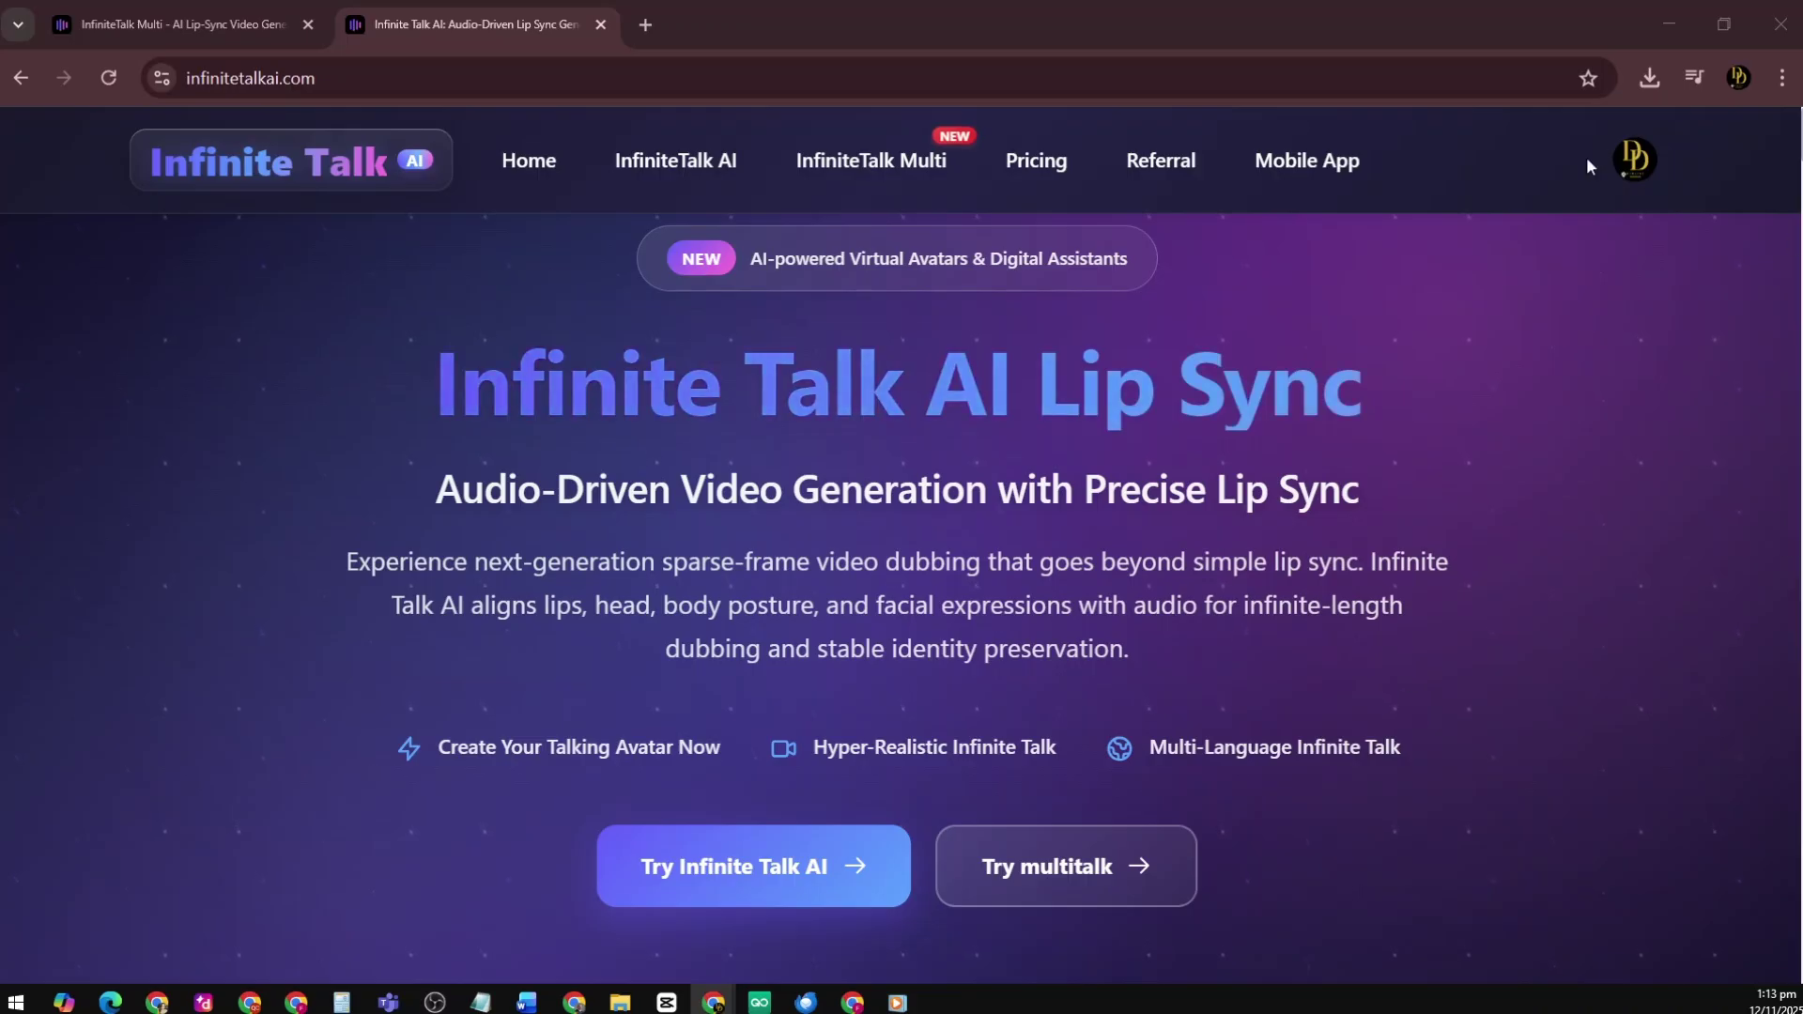
# Open Personal Center from the avatar menu and scroll down to My Works
pyautogui.click(1635, 160)
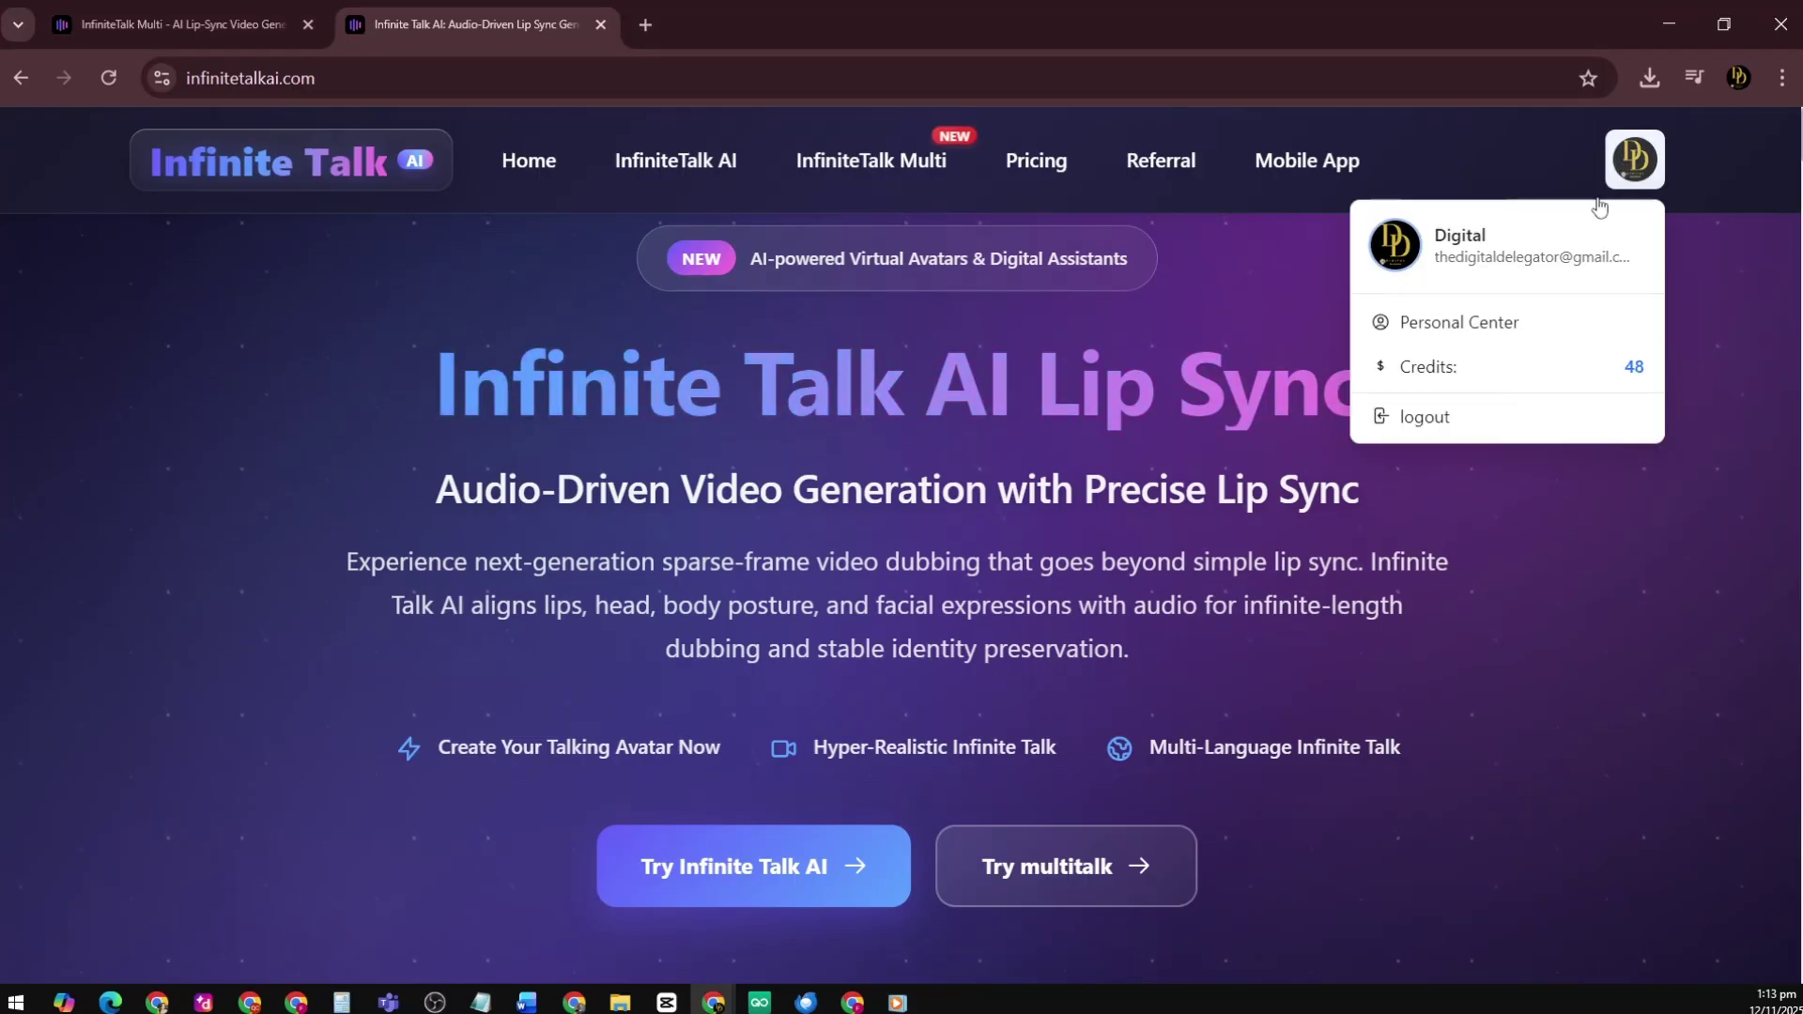
pyautogui.click(1497, 329)
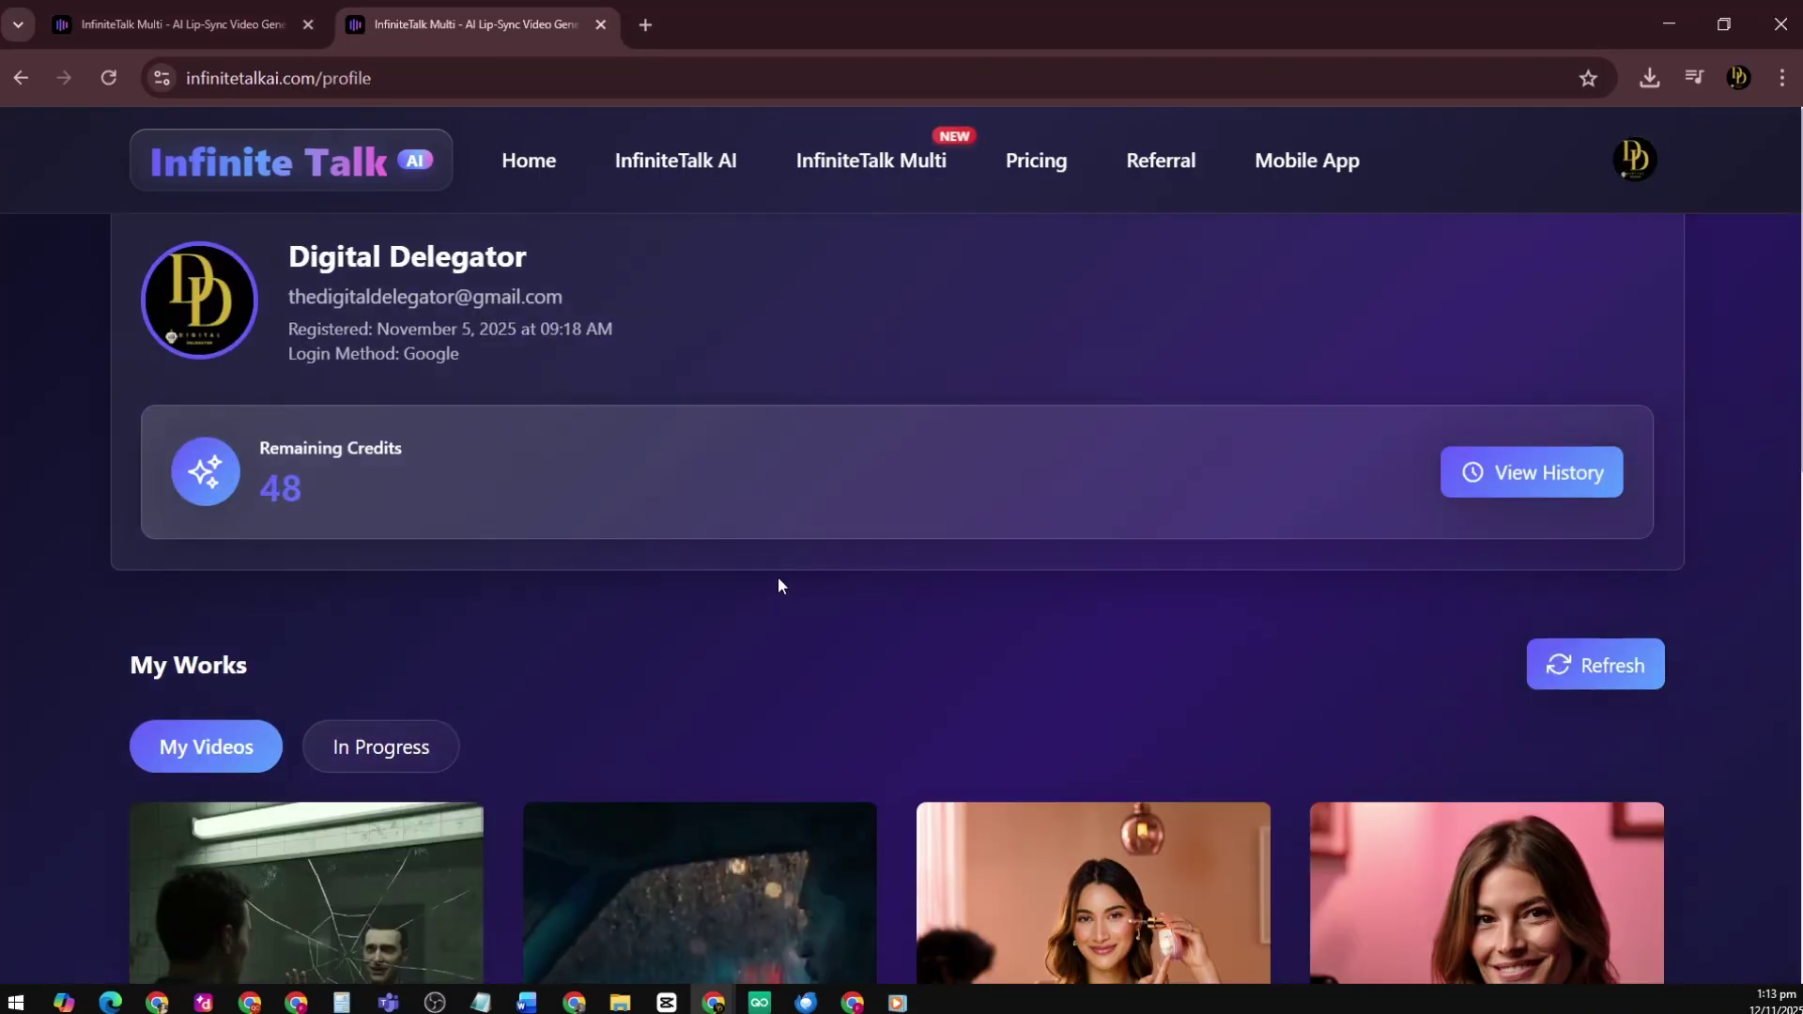
pyautogui.scroll(-4, 778, 580)
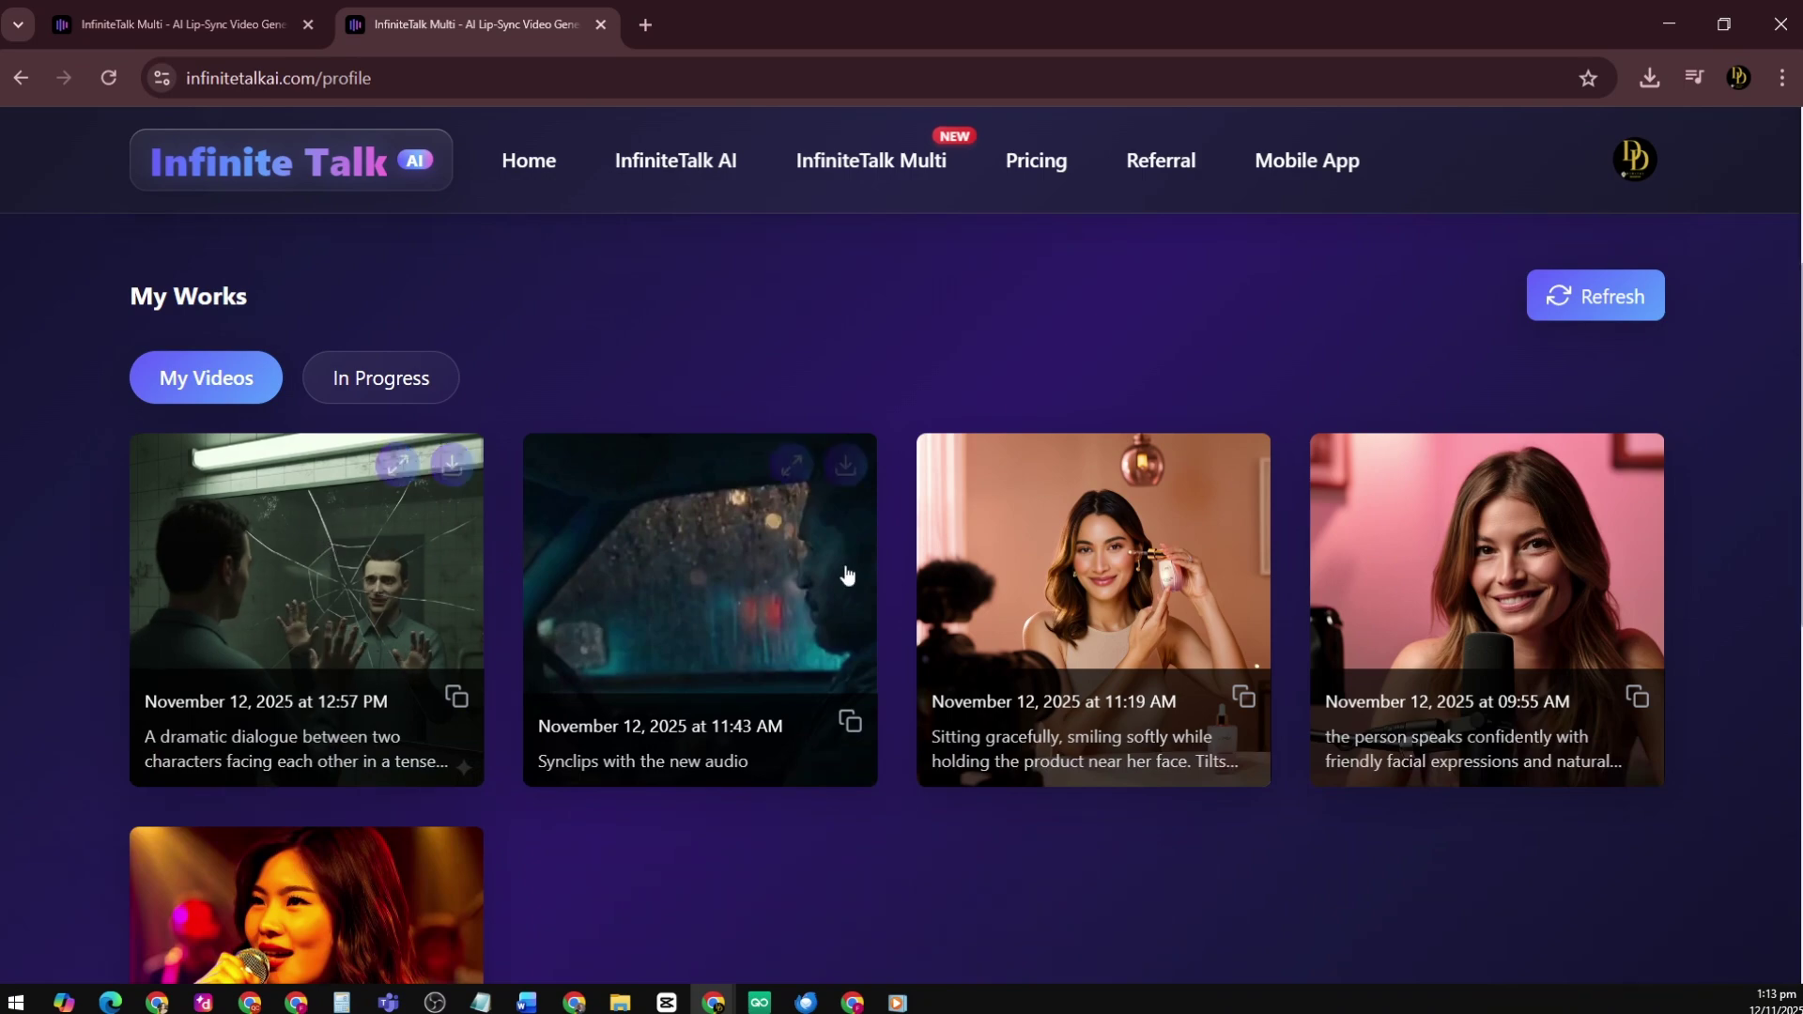
pyautogui.moveTo(408, 884)
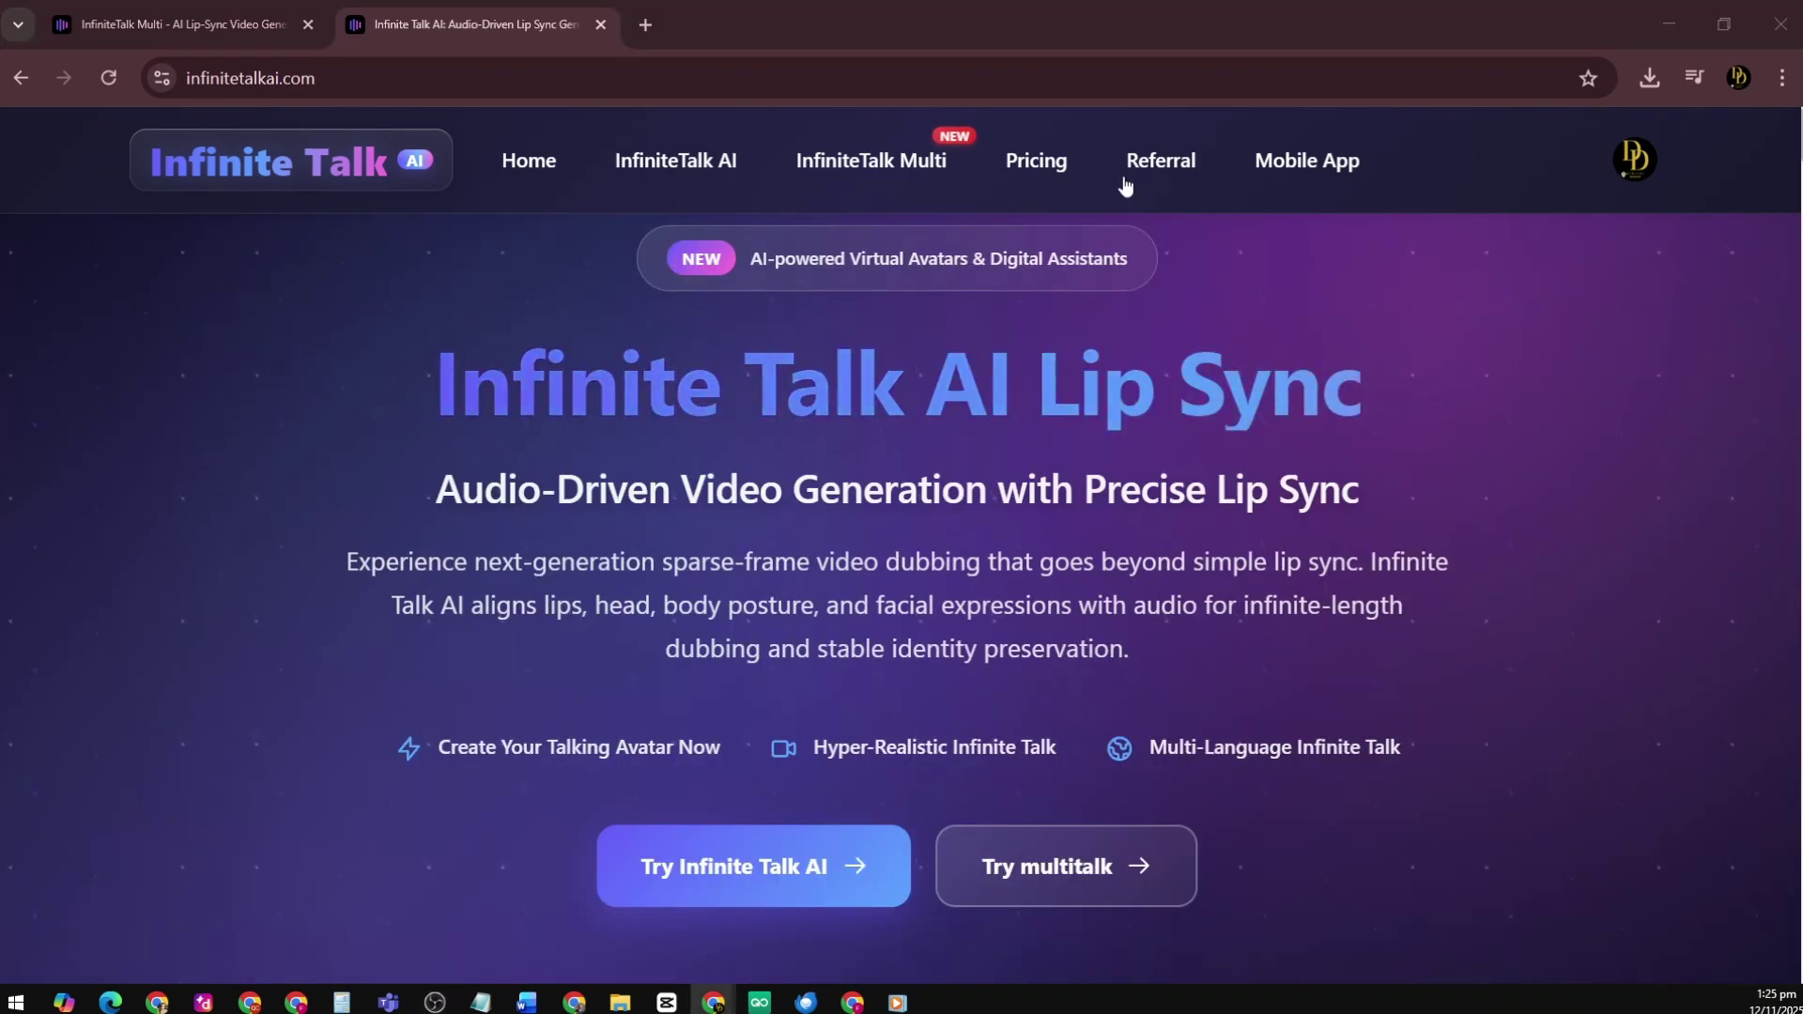
# Look over the pricing plans, then play the 1:37 mirror dialogue video from My Works
pyautogui.click(1052, 167)
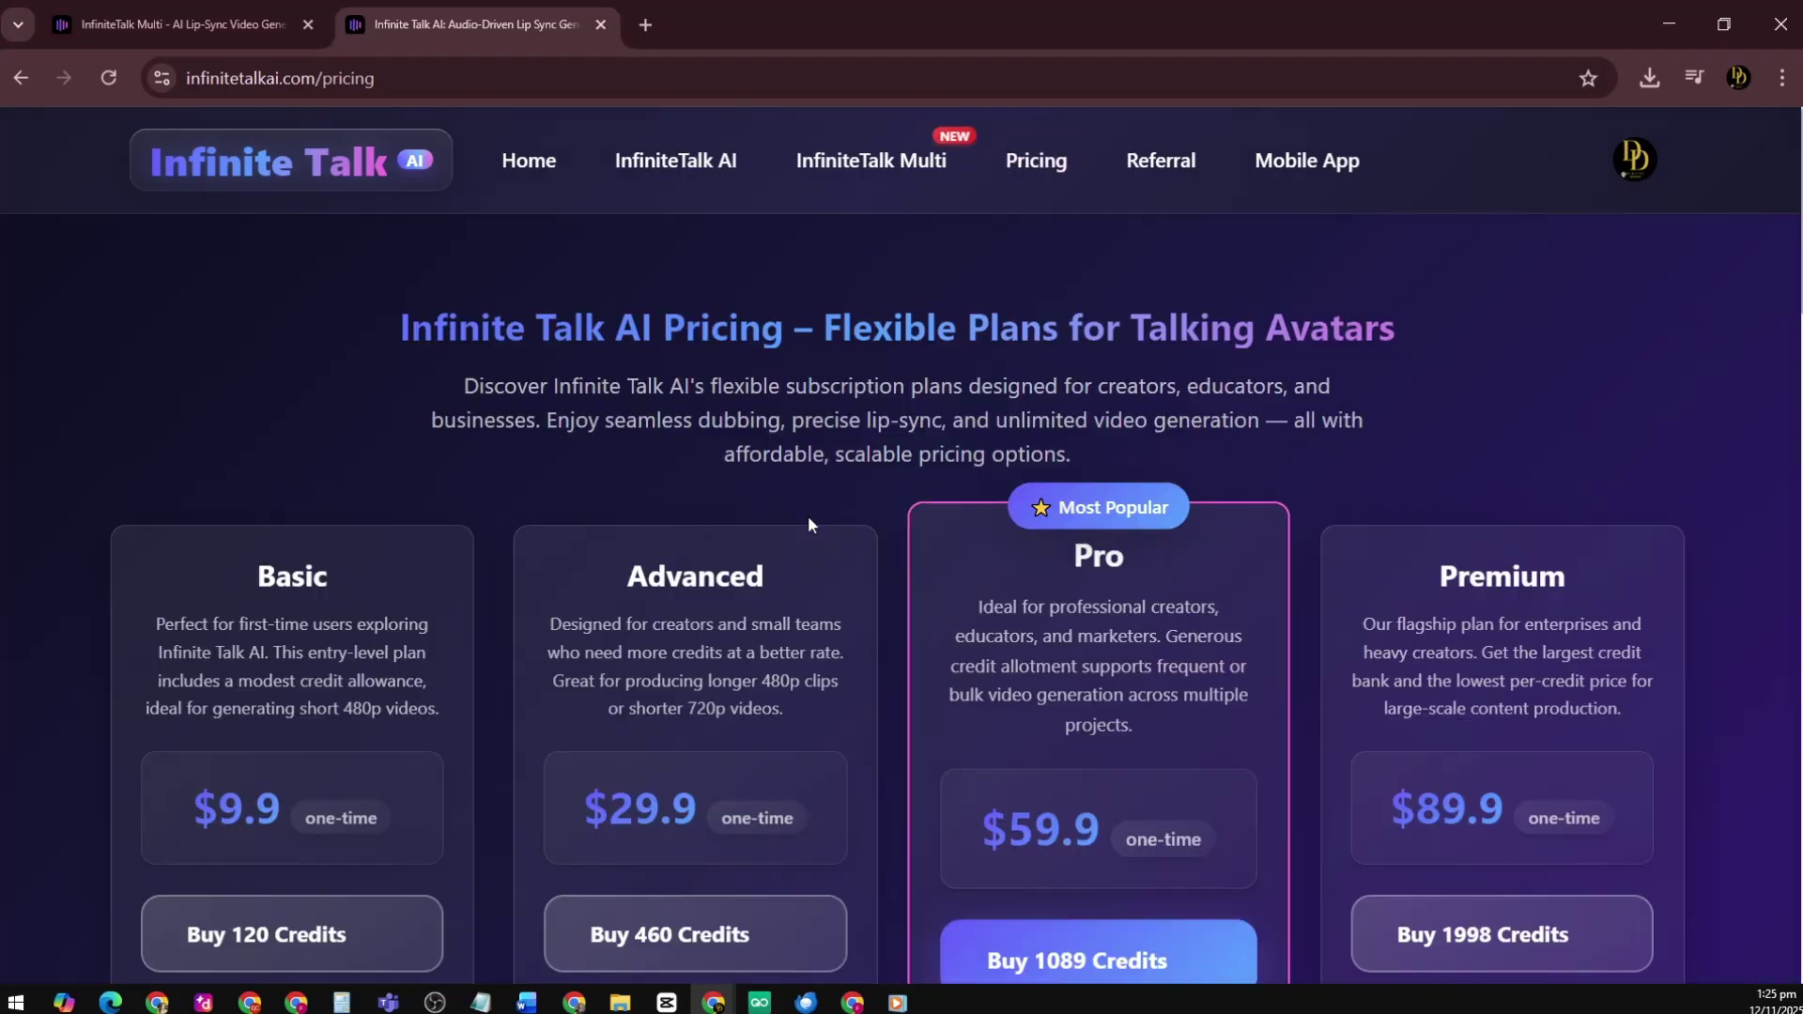
pyautogui.scroll(-1, 358, 605)
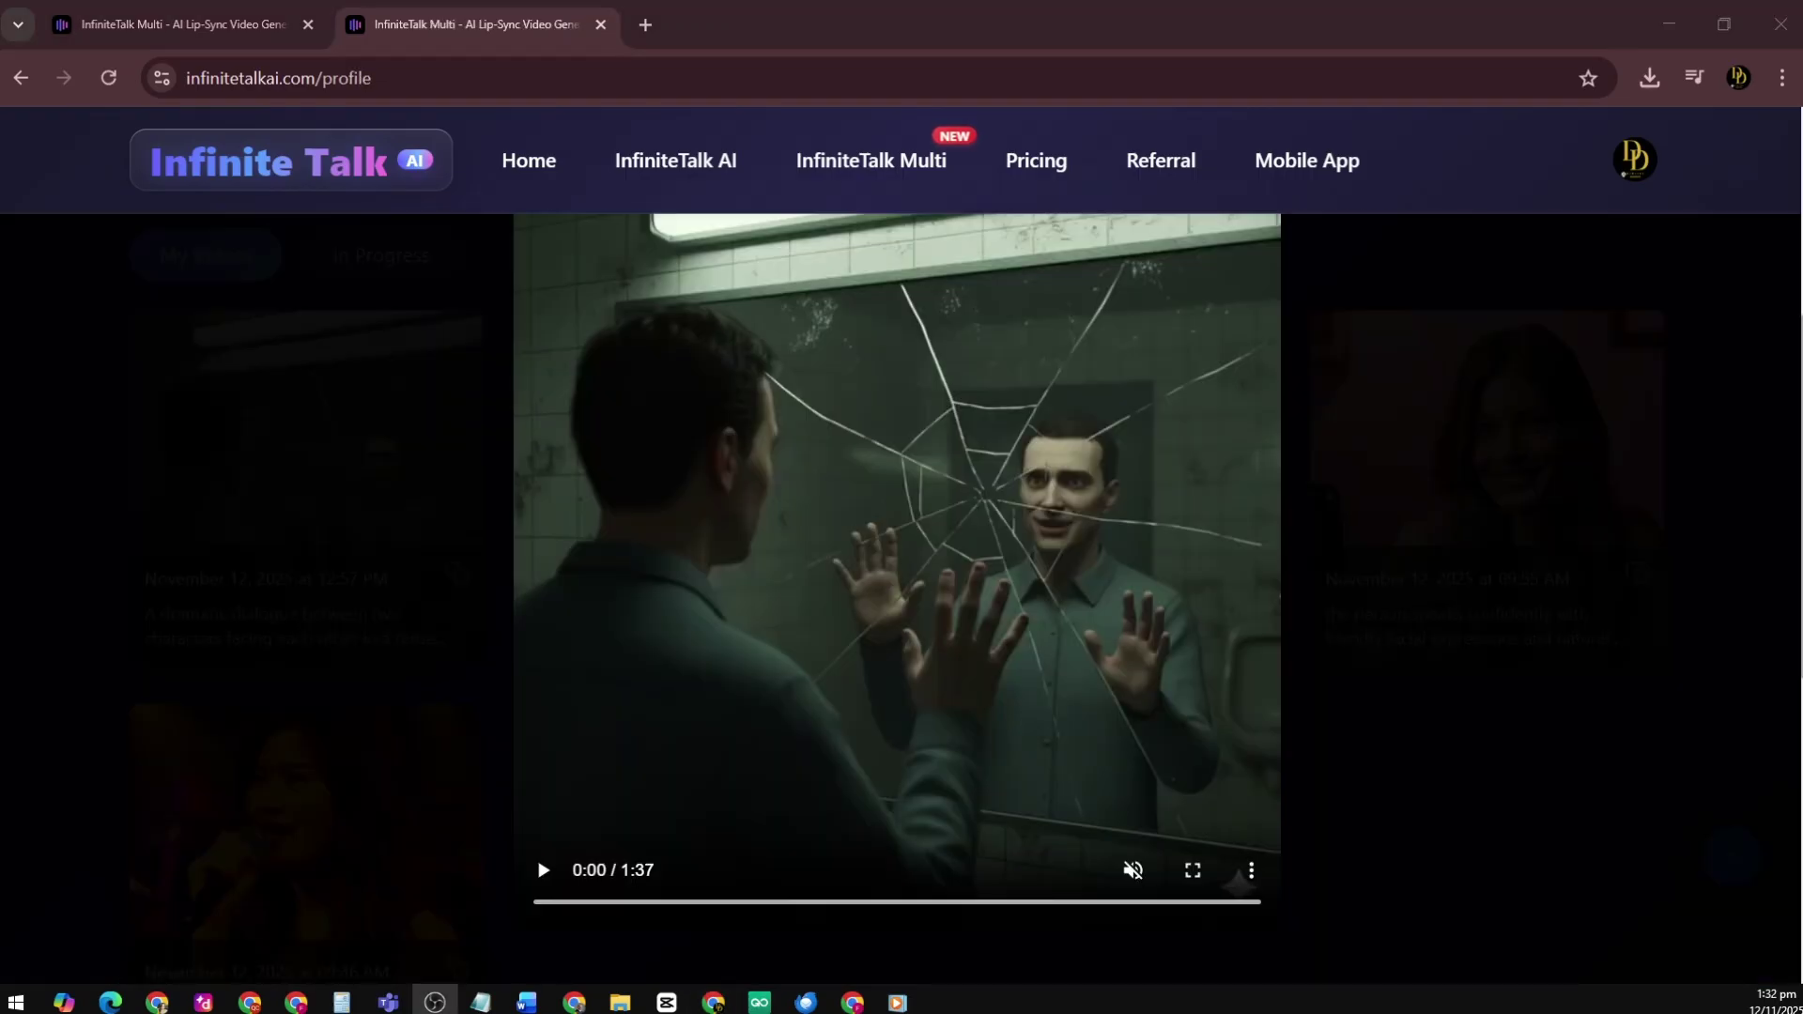
pyautogui.hotkey('alt', 'Tab')
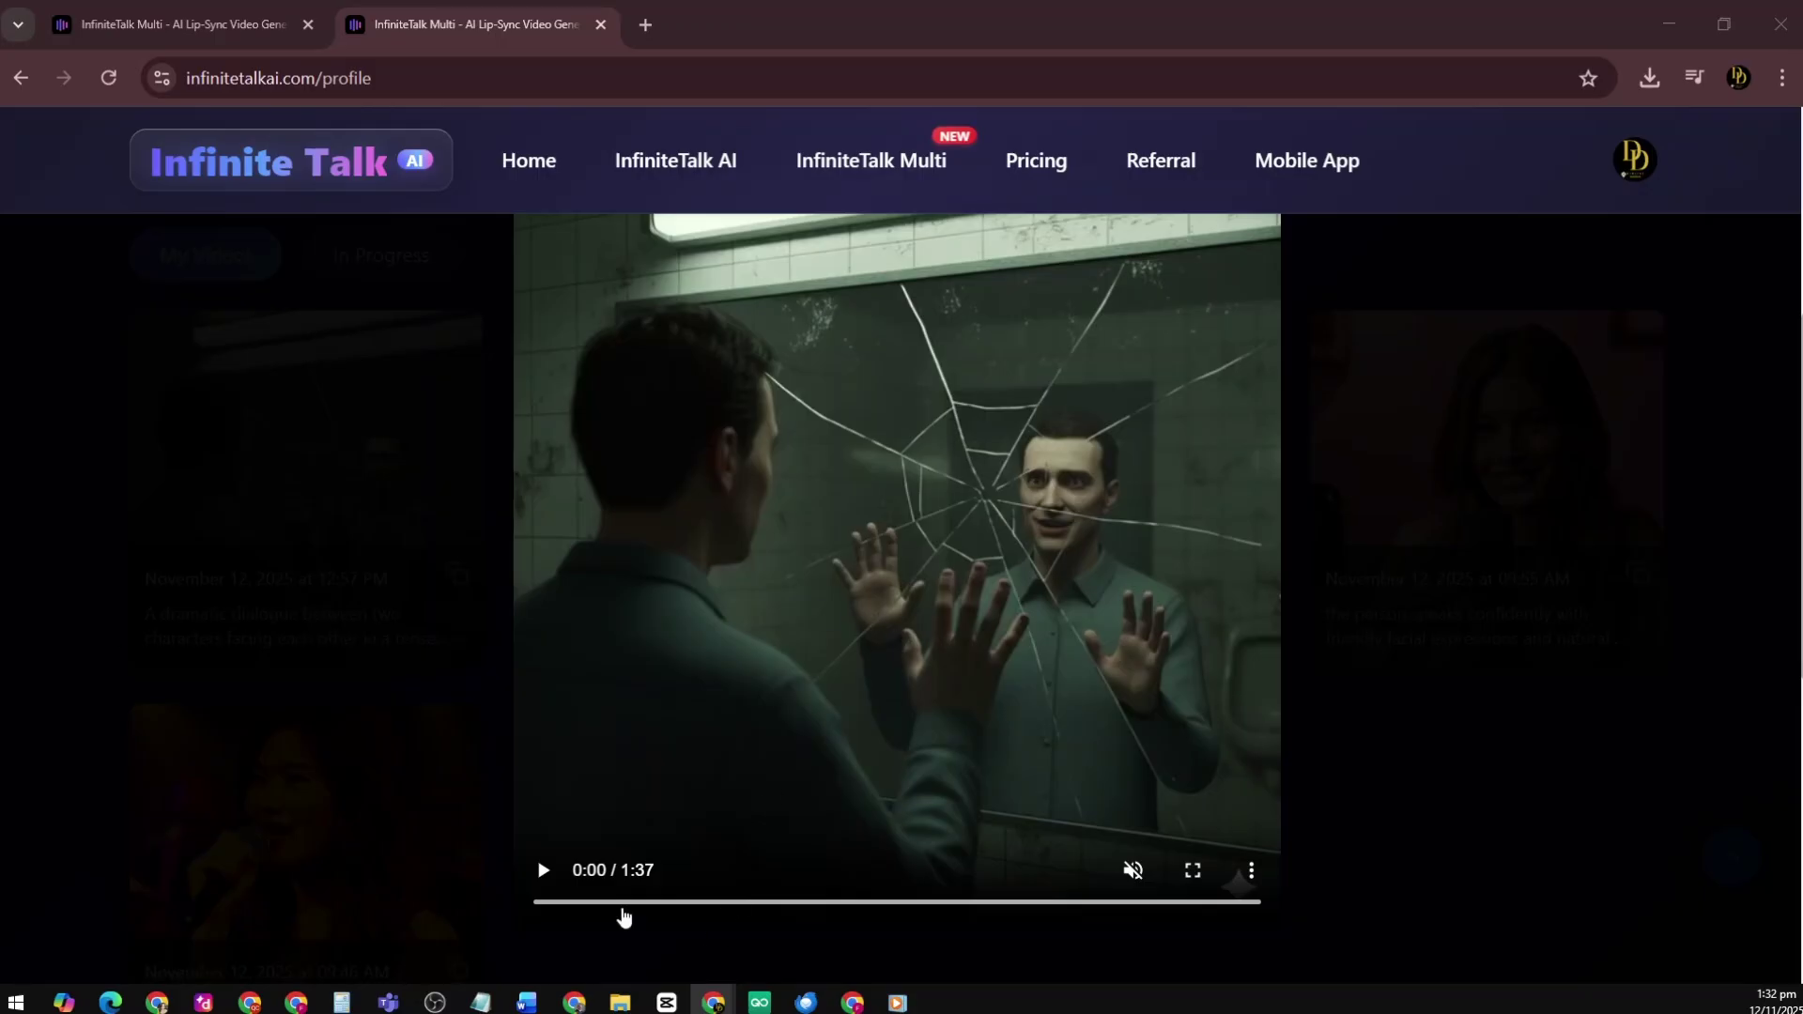
pyautogui.click(543, 869)
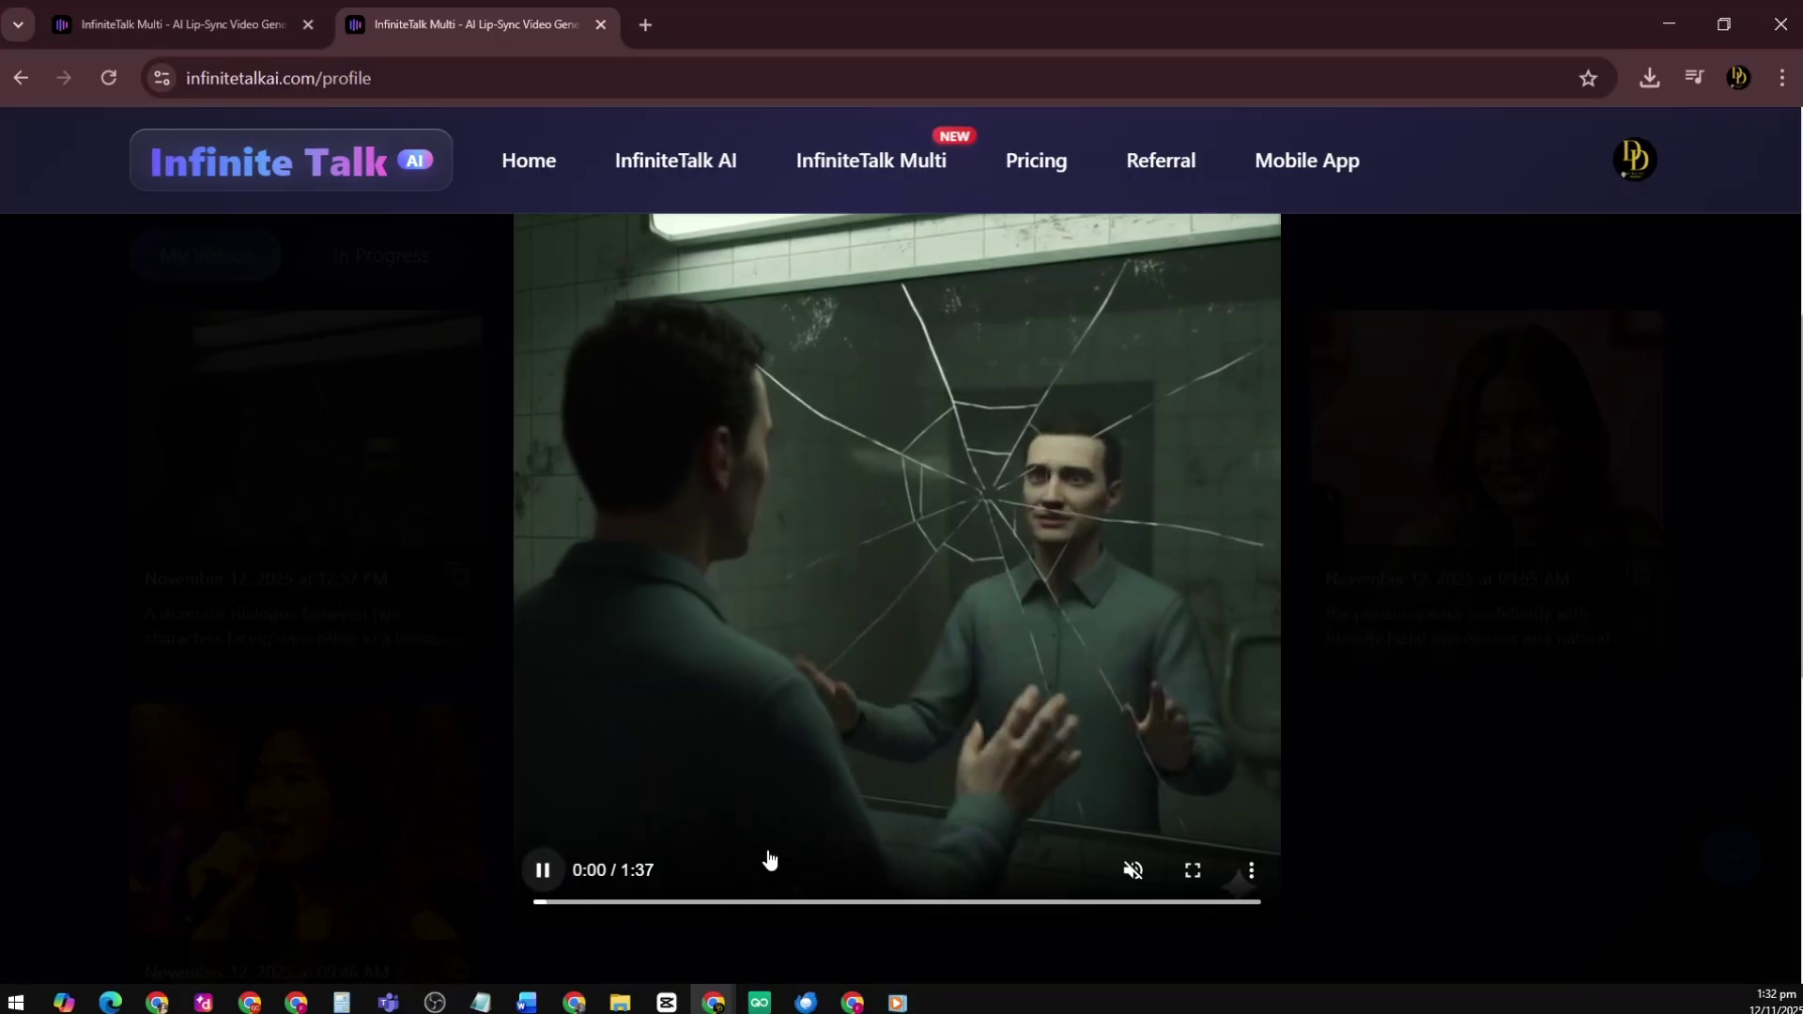